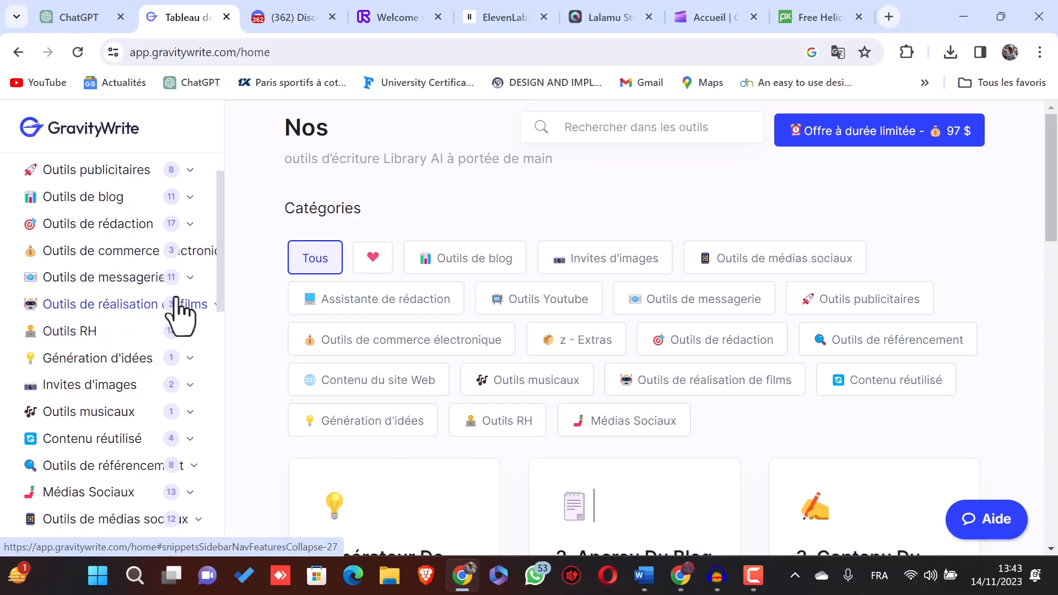
Open the movie trailer script tool (Scénario de la bande-annonce du film) from the film-making tools.
left_click(170, 303)
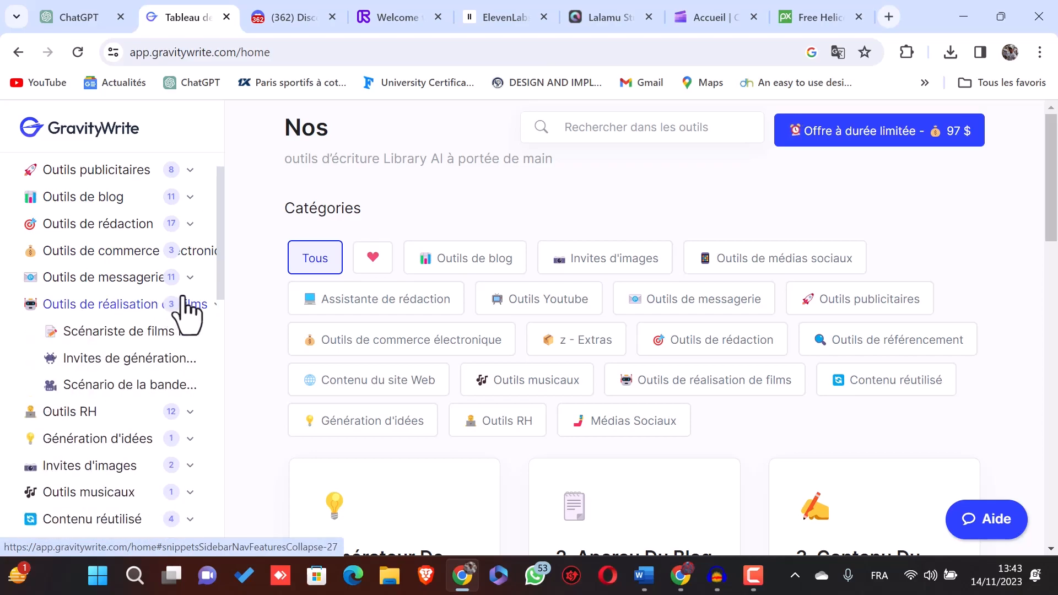
mouse_move(112, 387)
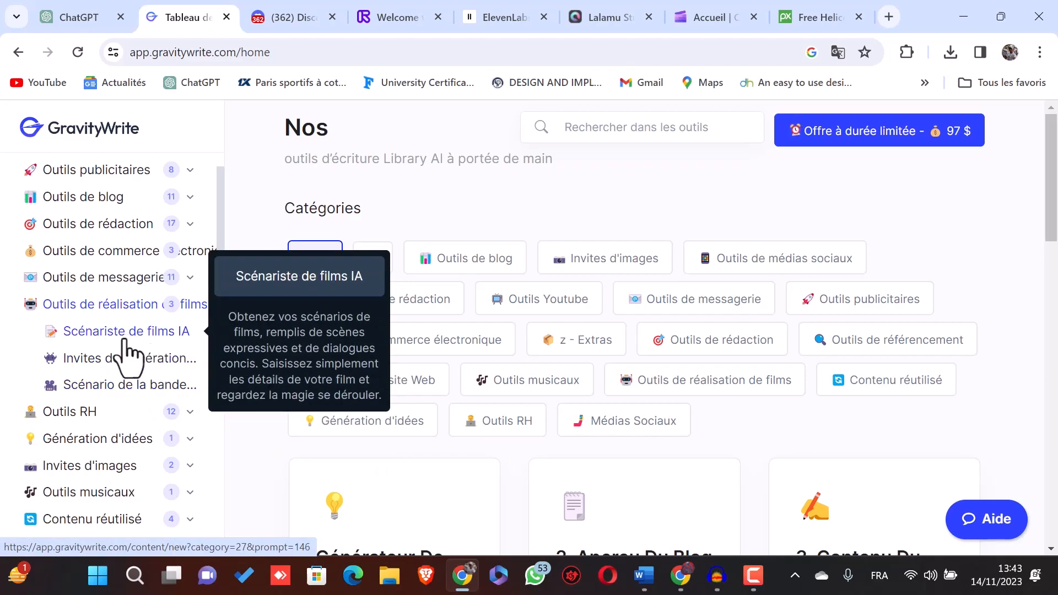
left_click(90, 386)
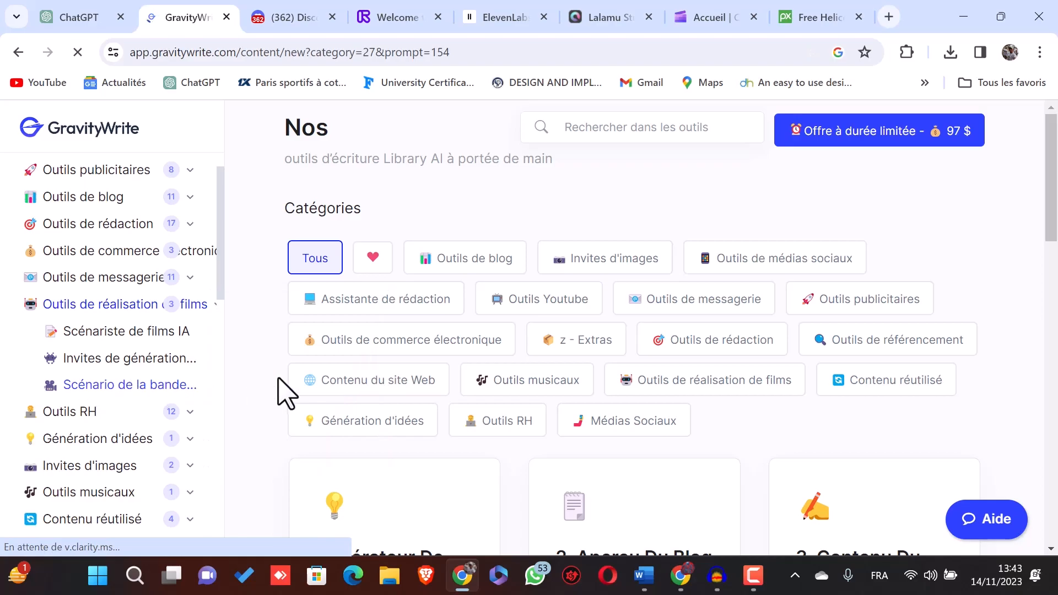
Set the film genre to "Action" and the desired trailer duration to "40 secondes".
left_click(415, 282)
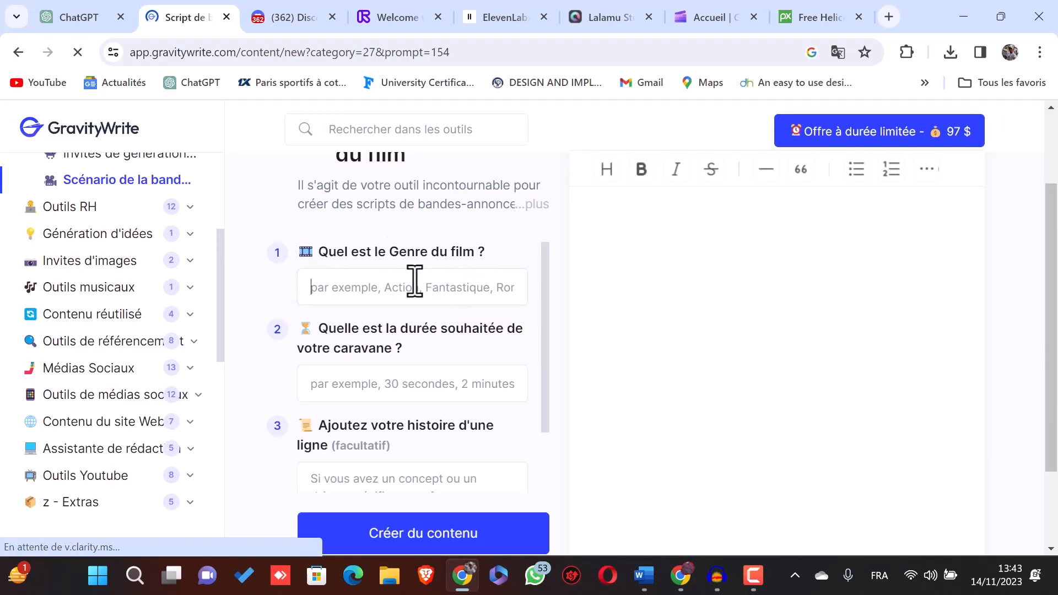
type("Acti")
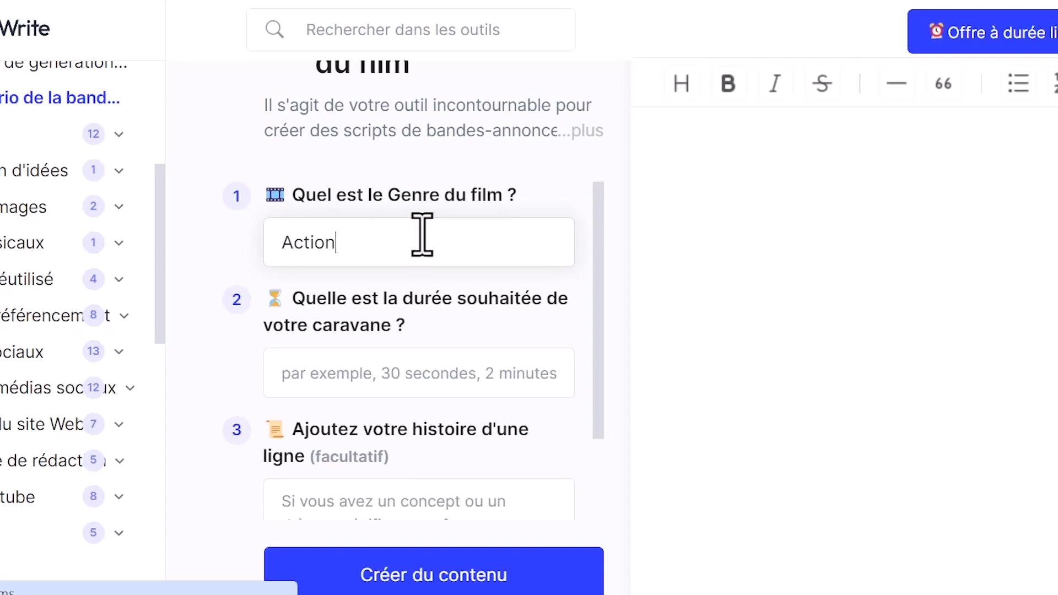
type("on")
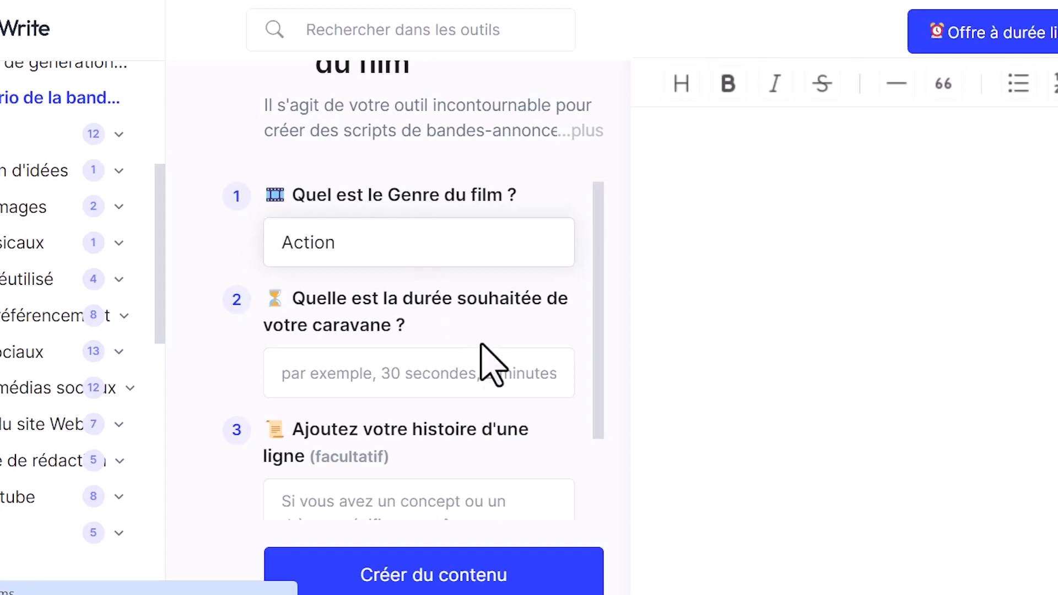
left_click(383, 372)
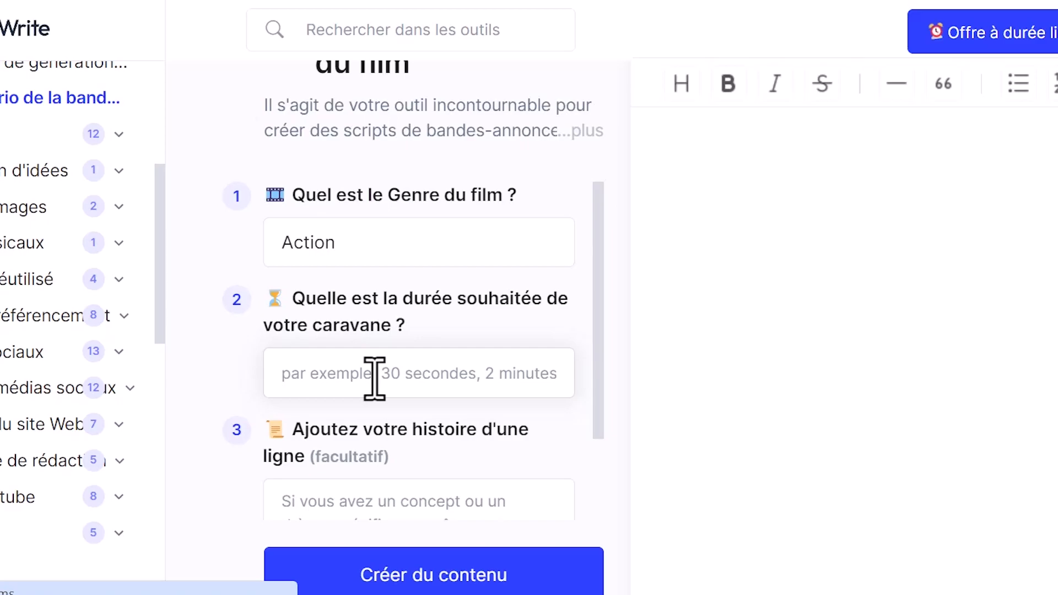
type("40 secondes")
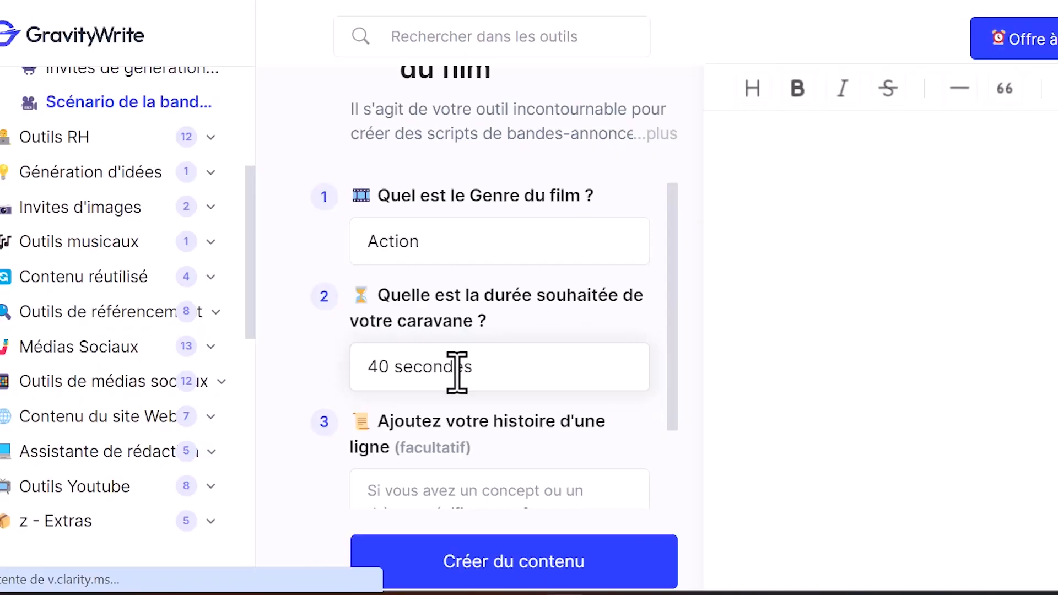
Enter the one-line story "Un bracage de banque par un groupe de gang." and generate the trailer script.
scroll(457, 374, "down", 2)
left_click(454, 398)
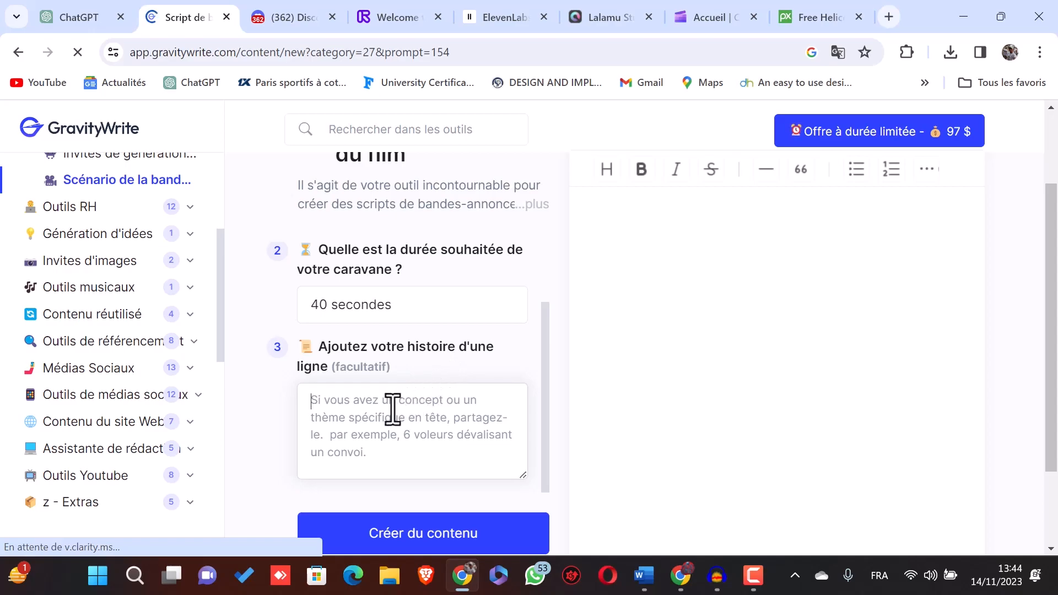
type("Un bracage de banque par un gang.")
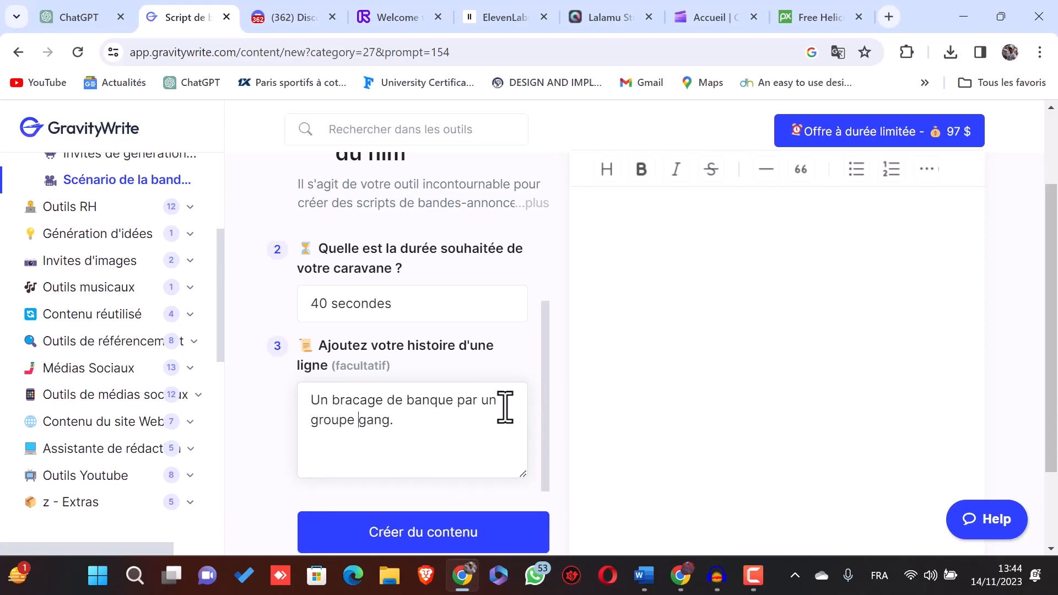
left_click(441, 537)
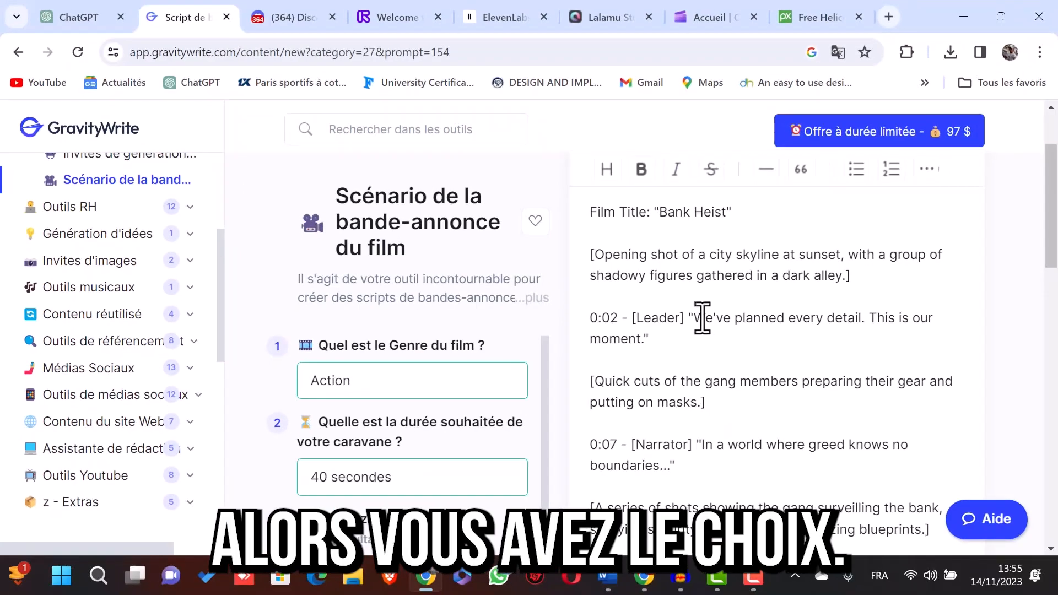
Review the generated "Bank Heist" trailer script and select its entire text for copying.
scroll(498, 400, "down", 1)
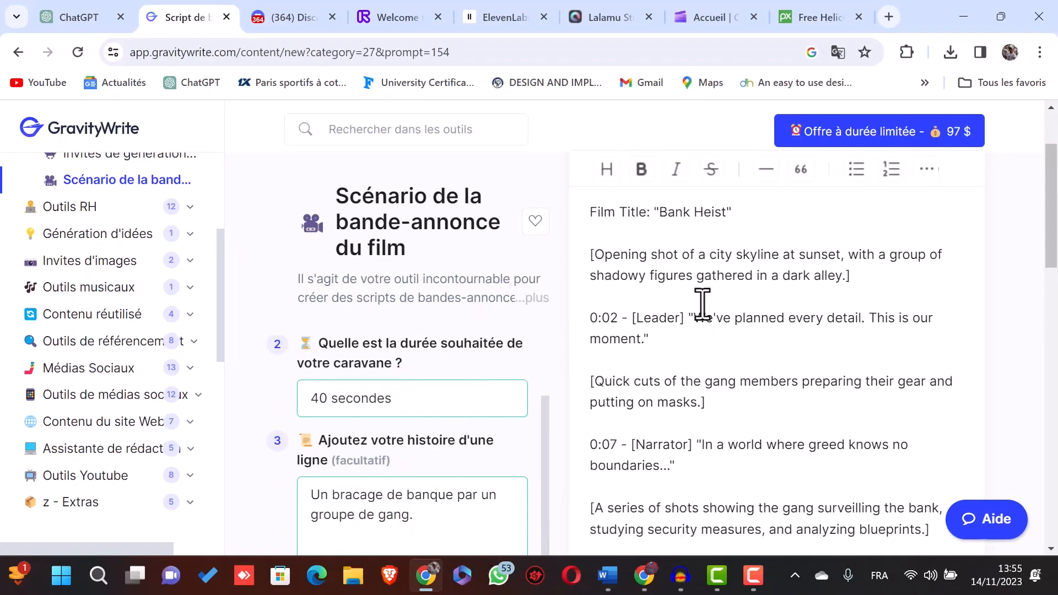
scroll(707, 348, "down", 4)
scroll(707, 358, "up", 5)
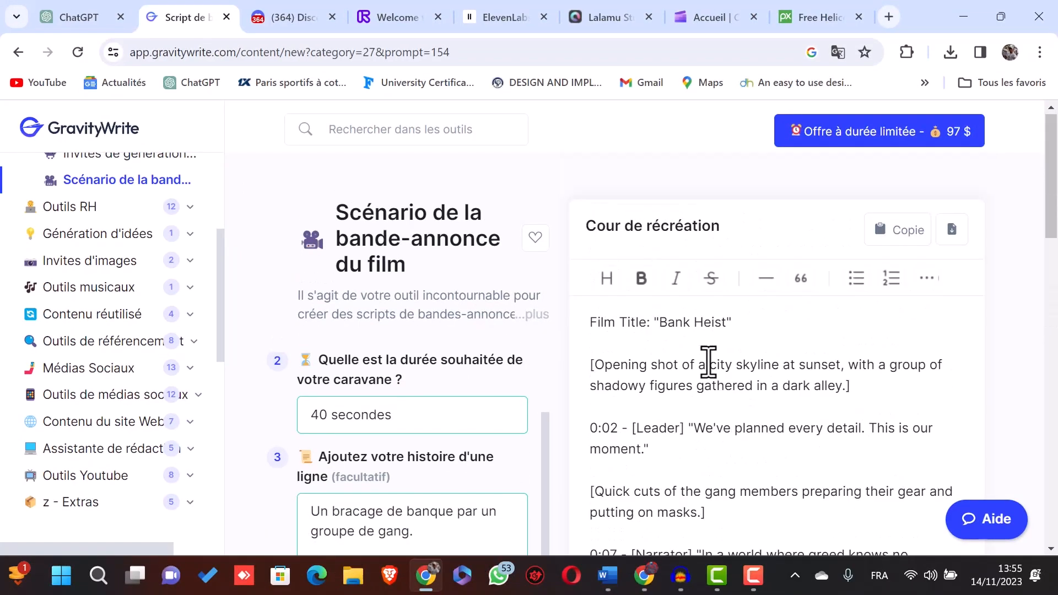
scroll(709, 366, "down", 2)
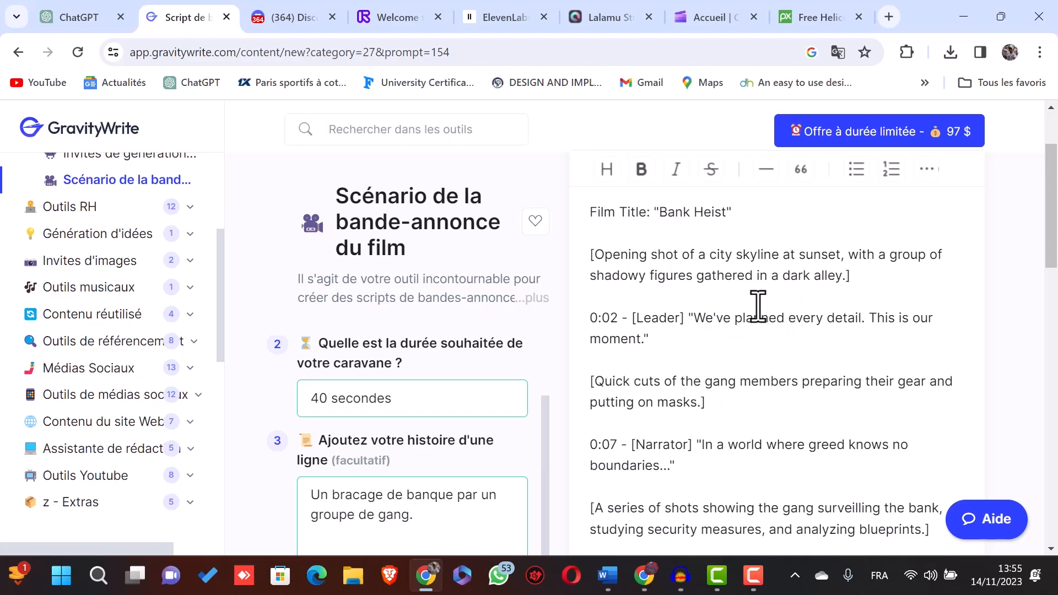
scroll(884, 306, "down", 10)
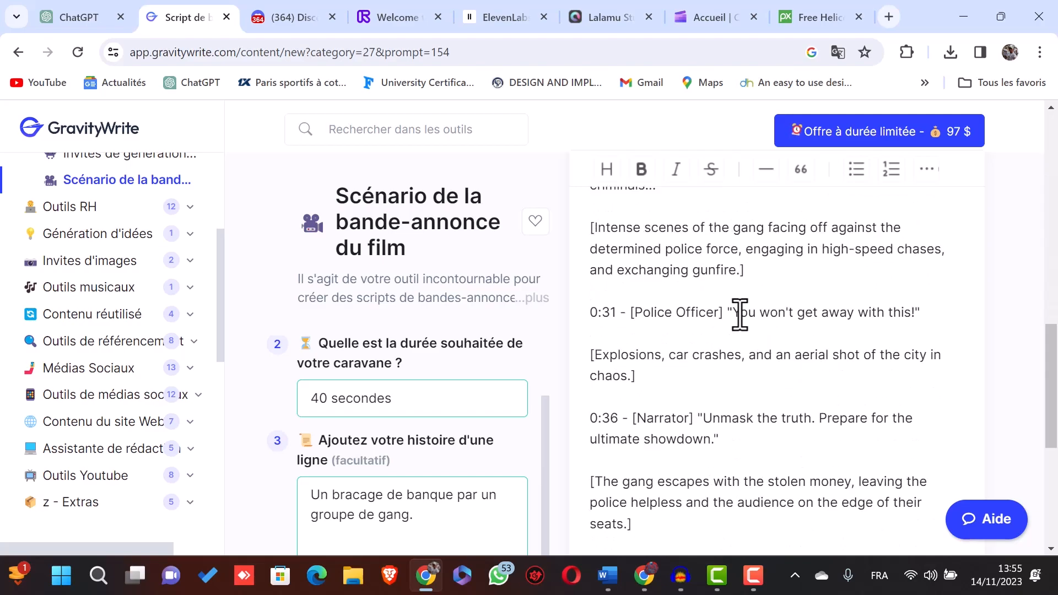
scroll(717, 337, "up", 10)
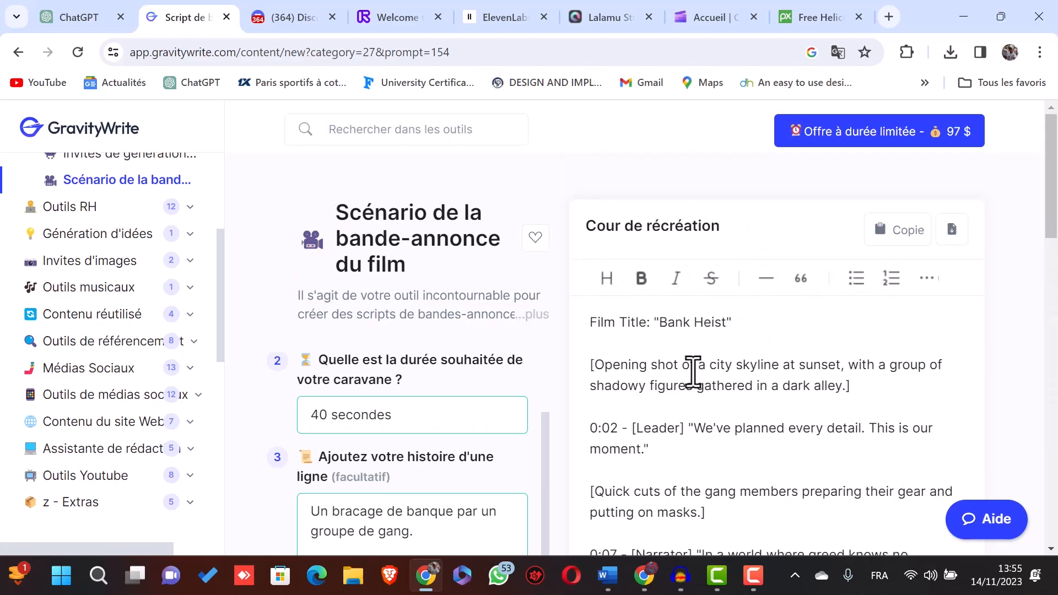
key("ctrl+a")
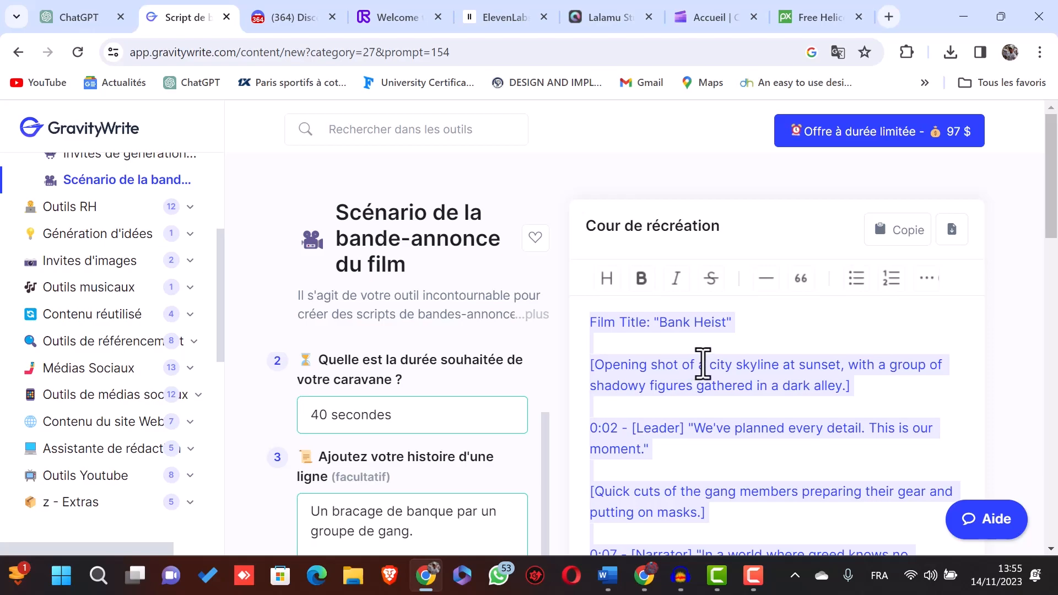
scroll(710, 341, "down", 4)
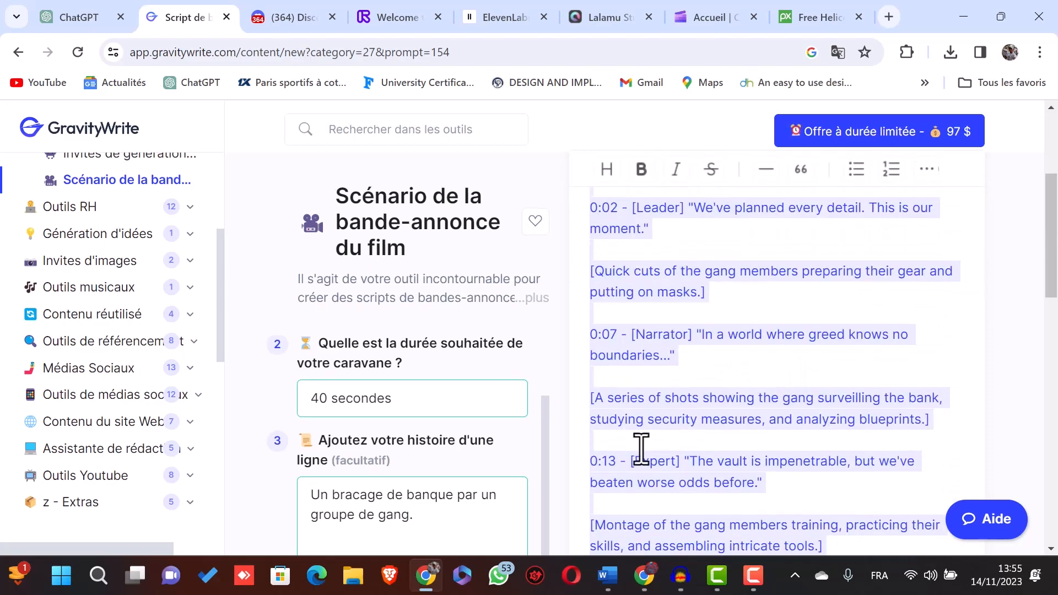
Open the AI image generation prompts tool from the film-making tools and look over its form.
scroll(135, 319, "up", 4)
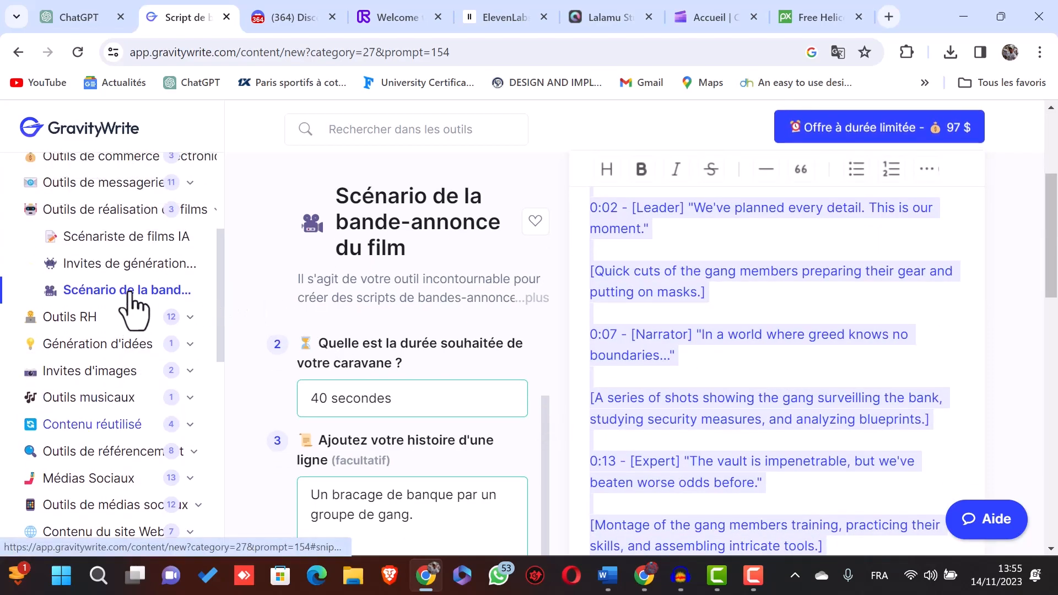
left_click(109, 375)
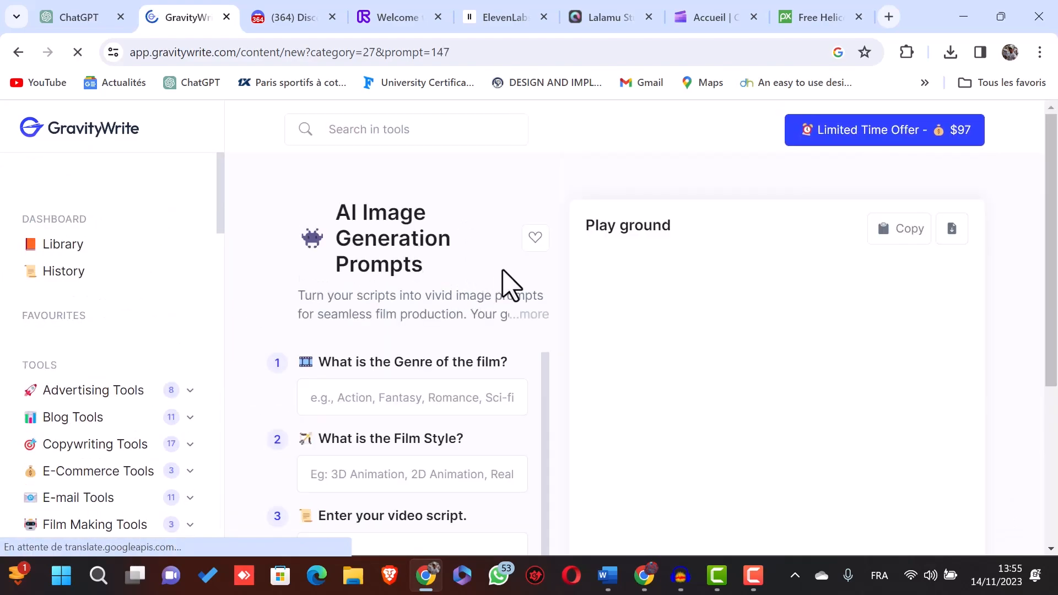
scroll(628, 325, "down", 1)
scroll(632, 333, "down", 1)
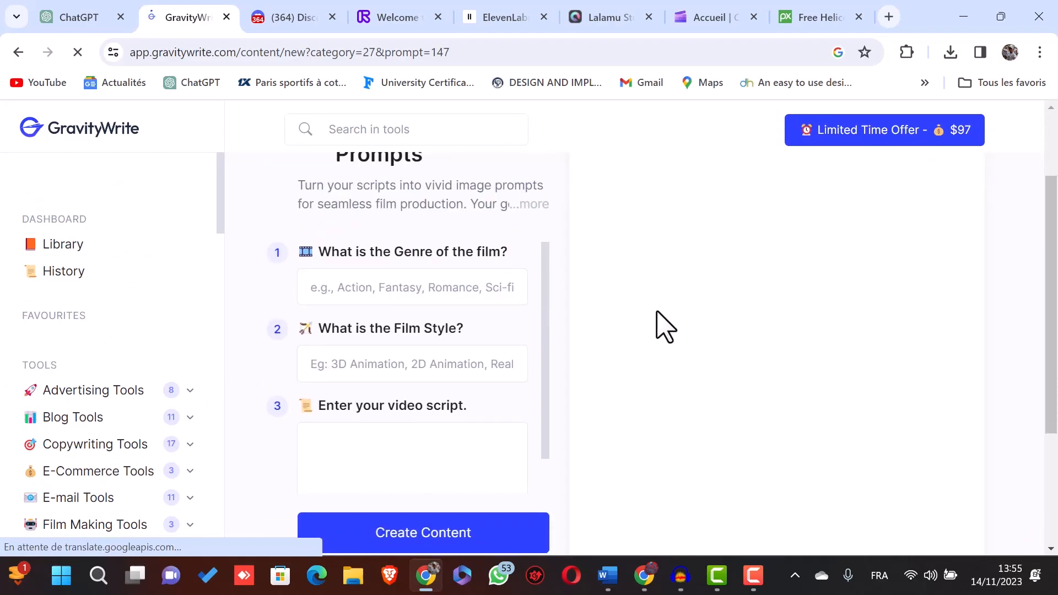
scroll(653, 327, "down", 2)
scroll(651, 324, "up", 4)
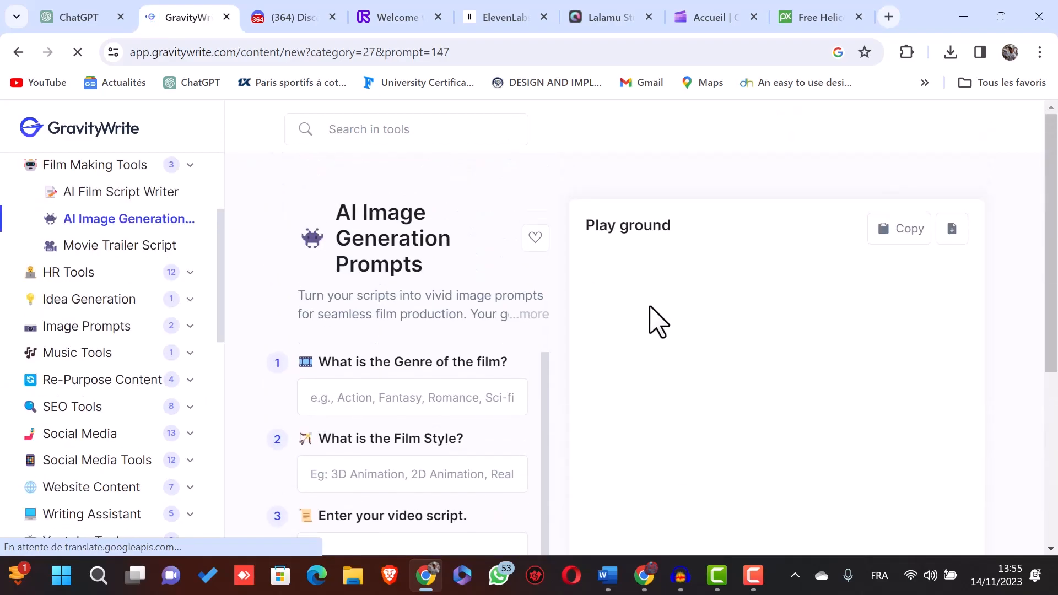
scroll(668, 302, "down", 2)
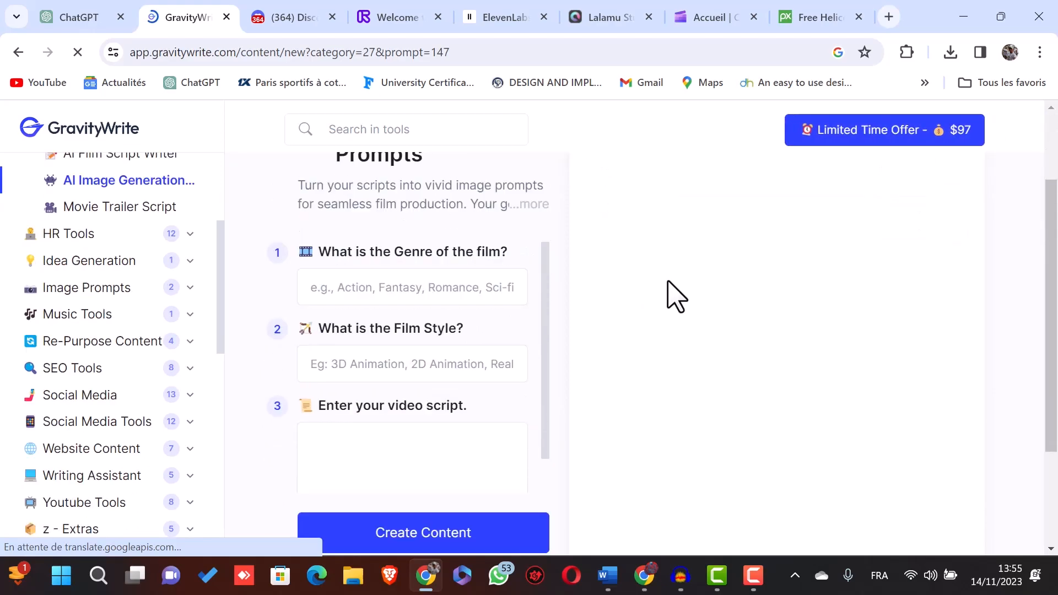
Set the film genre to "Action" and the film style to "realistic" for the image prompts.
left_click(399, 286)
type("Action")
left_click(419, 352)
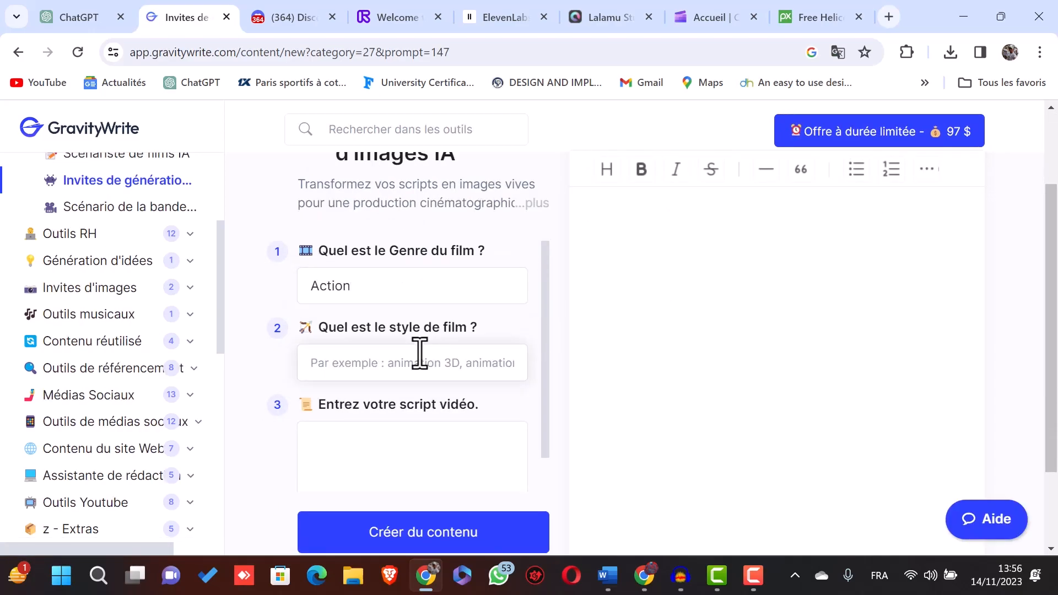
type("realistic")
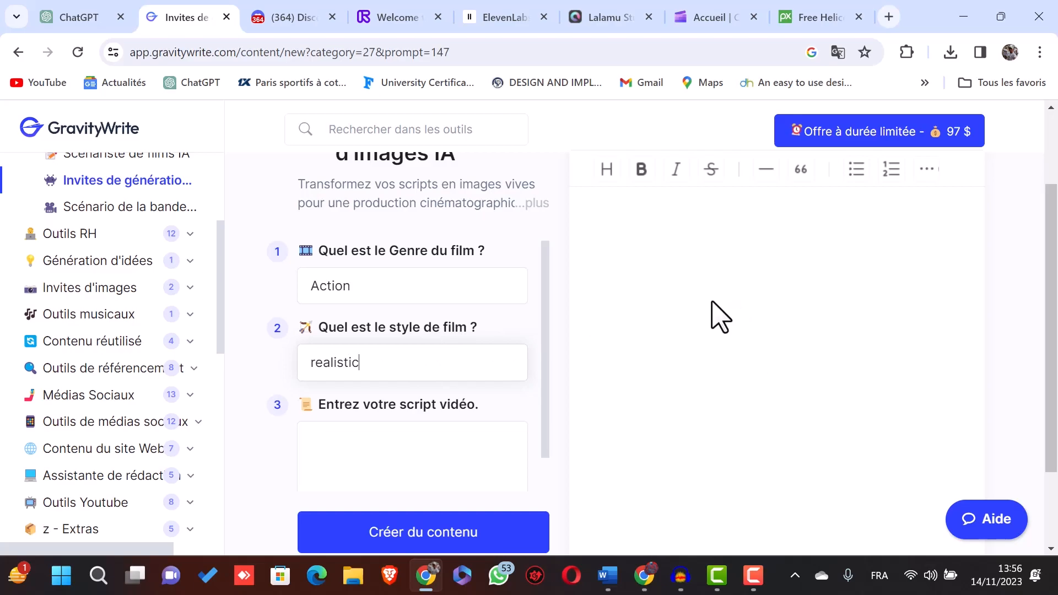
Paste the "Bank Heist" script as the video script and generate the image prompts.
left_click(359, 438)
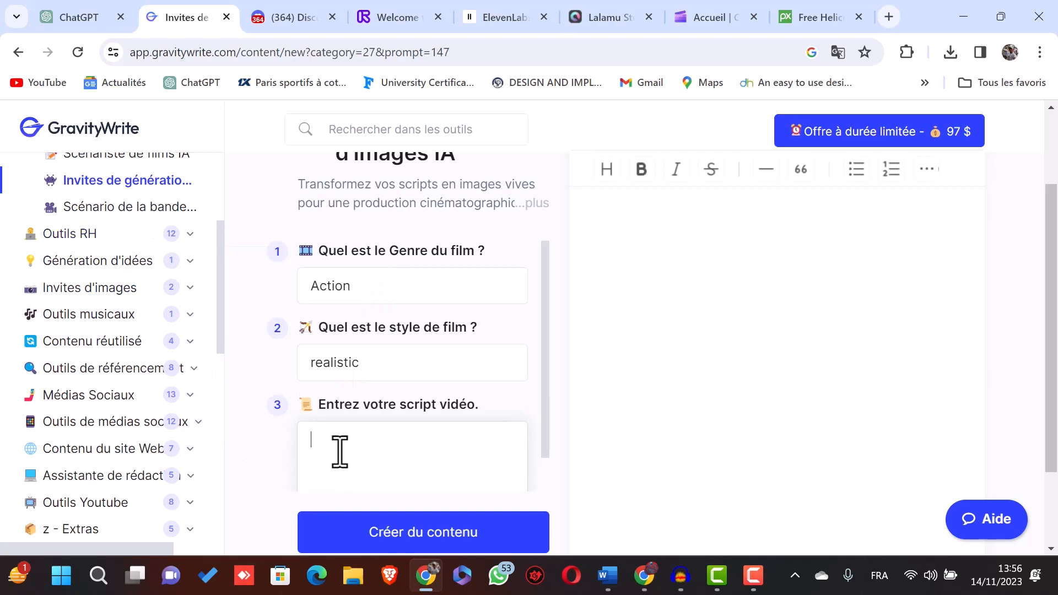
key("ctrl+v")
left_click(409, 546)
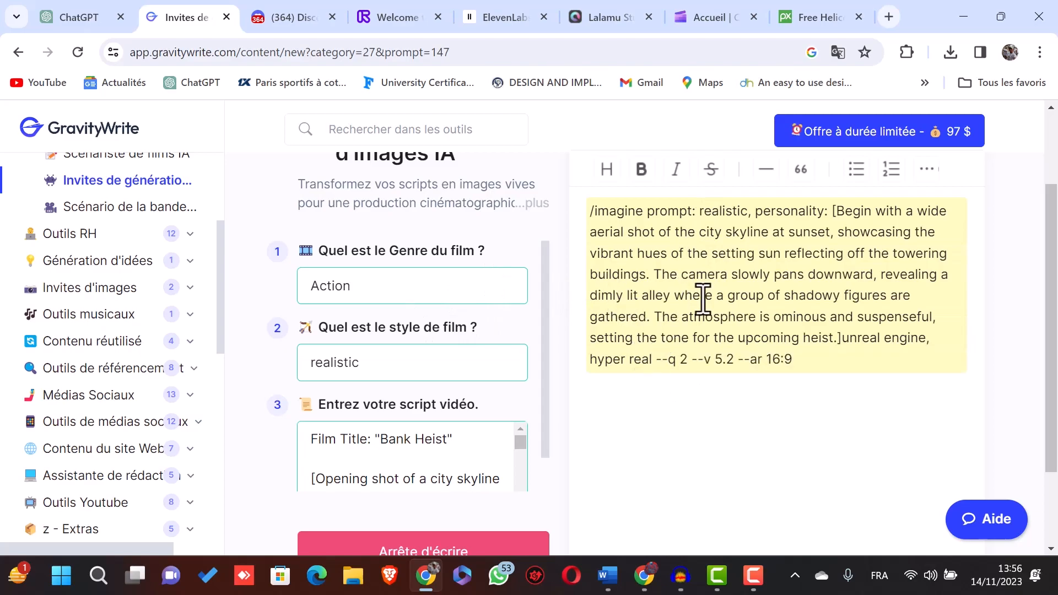
scroll(744, 347, "down", 2)
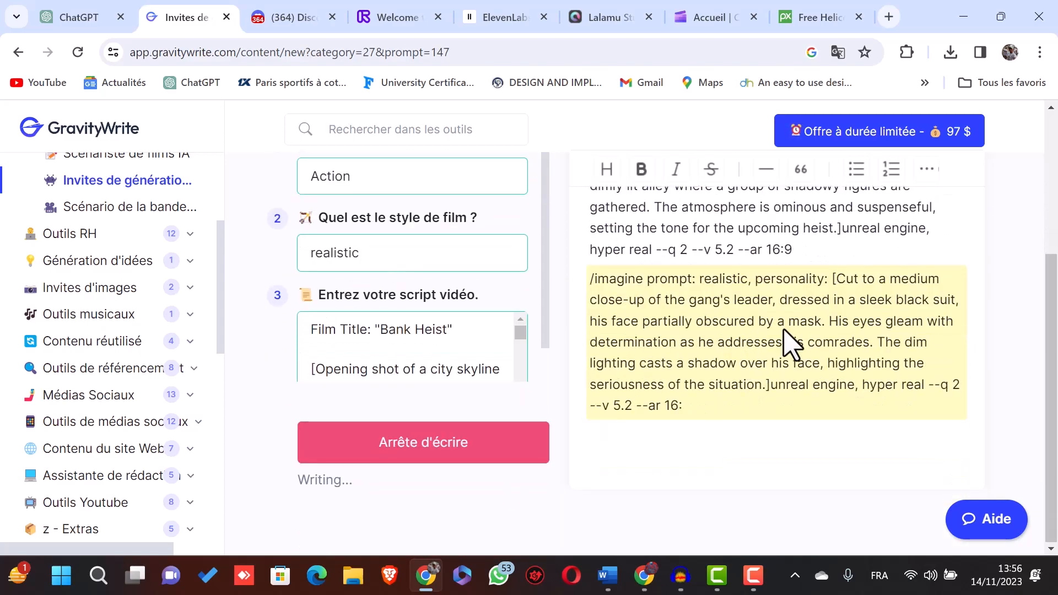
scroll(785, 364, "down", 2)
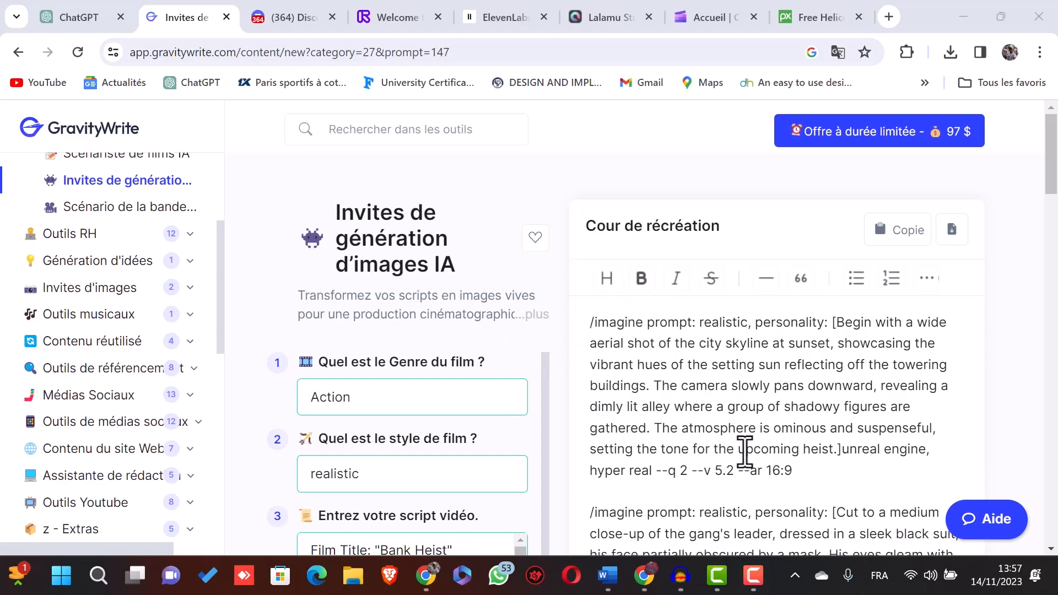
Copy the complete first image prompt, the wide aerial shot of the city skyline at sunset.
left_click_drag(793, 471, 579, 328)
key("ctrl+c")
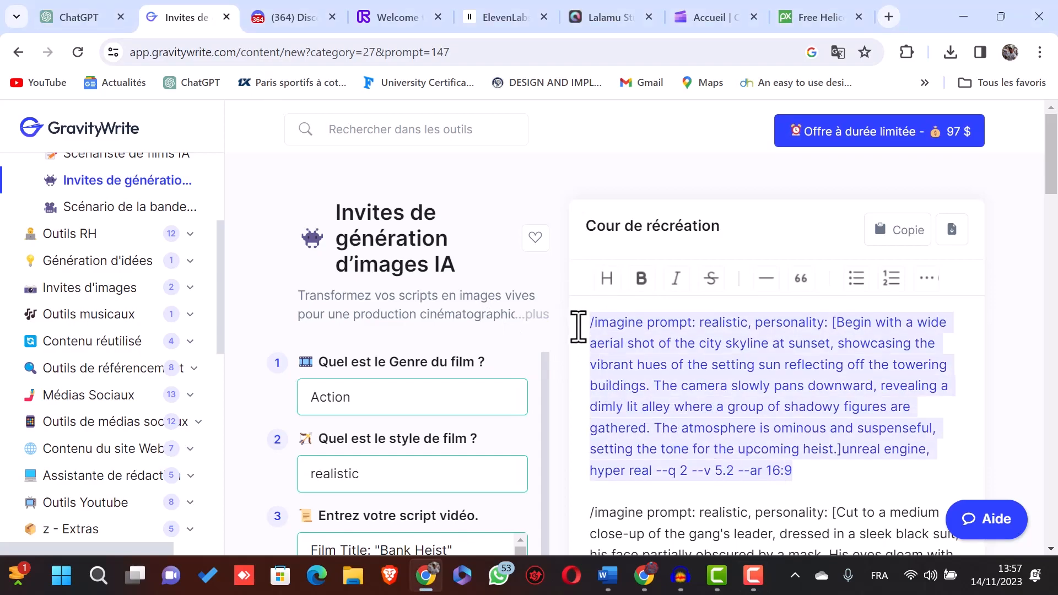
right_click(610, 331)
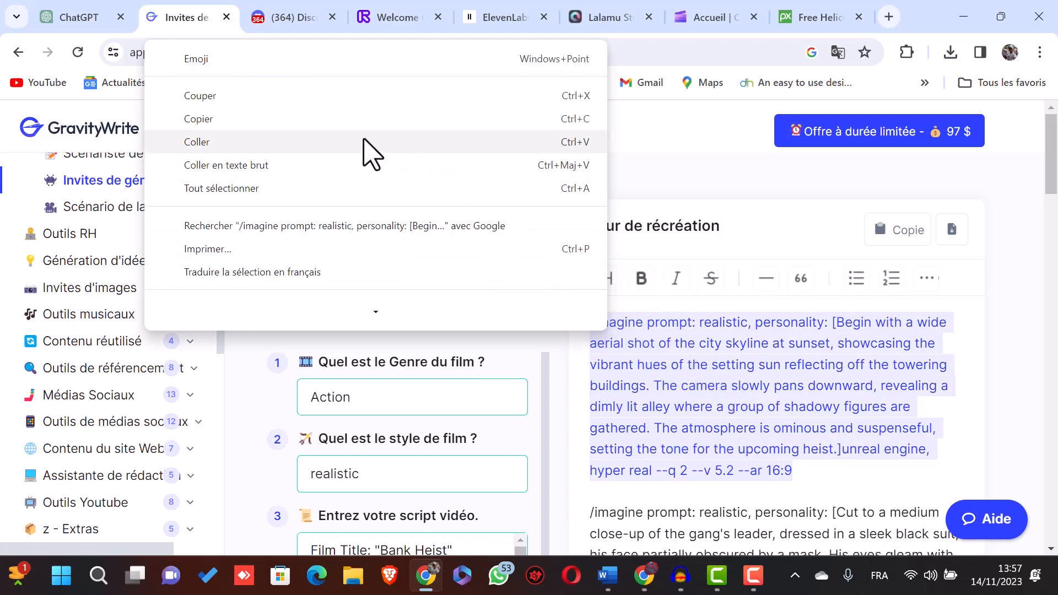
left_click(346, 119)
scroll(665, 379, "down", 2)
scroll(665, 379, "down", 2)
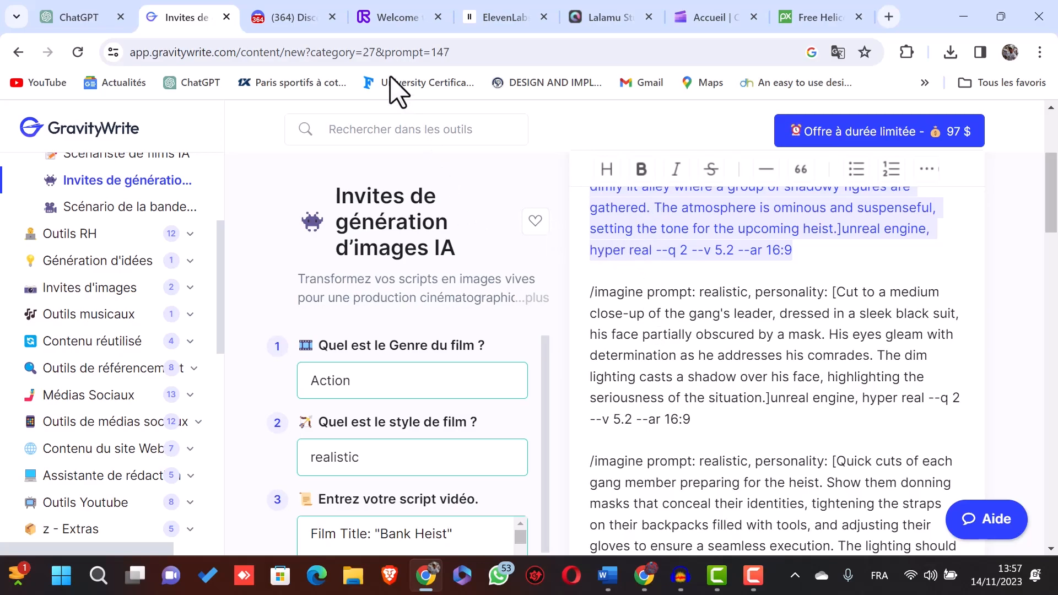
Switch to Discord and submit the copied city skyline at sunset prompt with Midjourney's /imagine command in newbies-45.
left_click(295, 18)
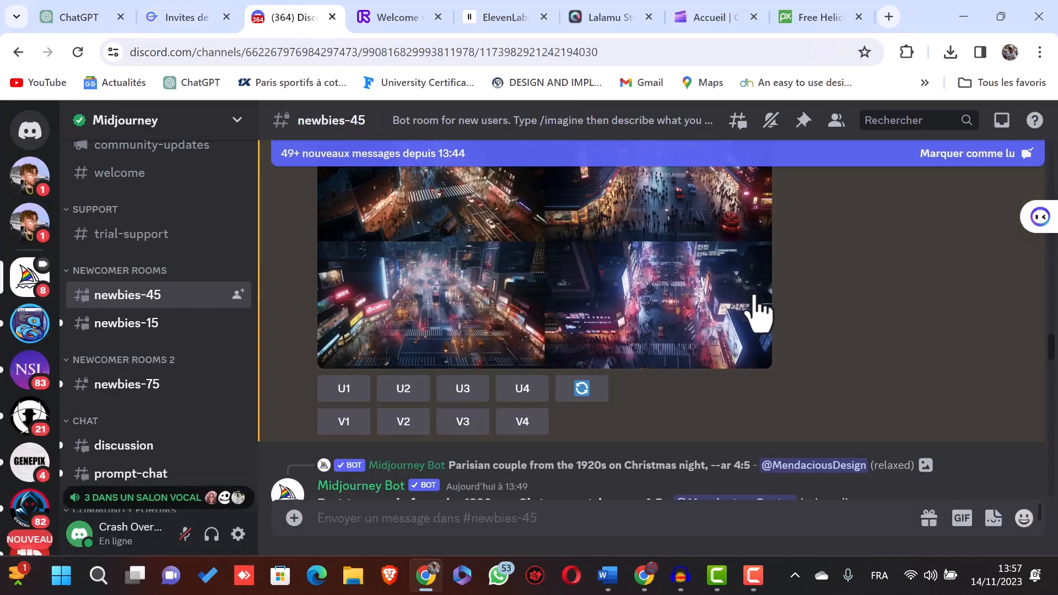
scroll(757, 311, "down", 10)
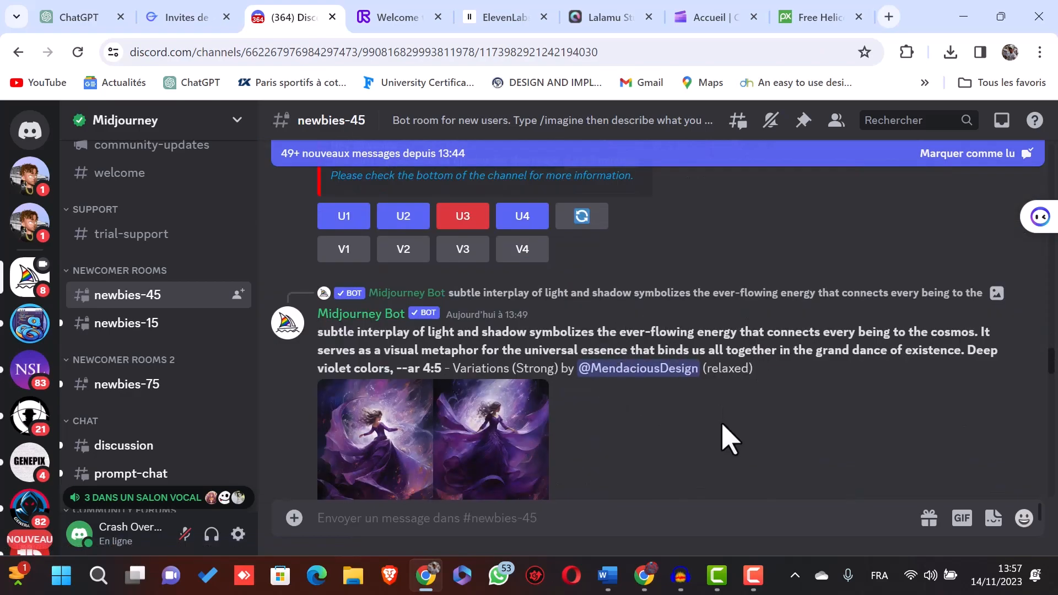
scroll(684, 353, "down", 4)
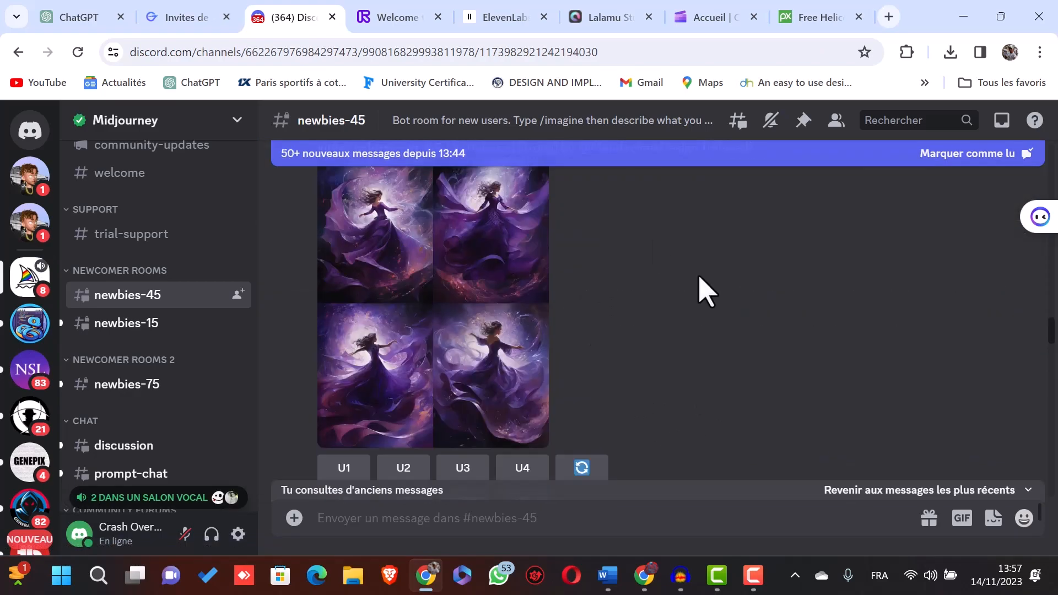
scroll(700, 292, "down", 4)
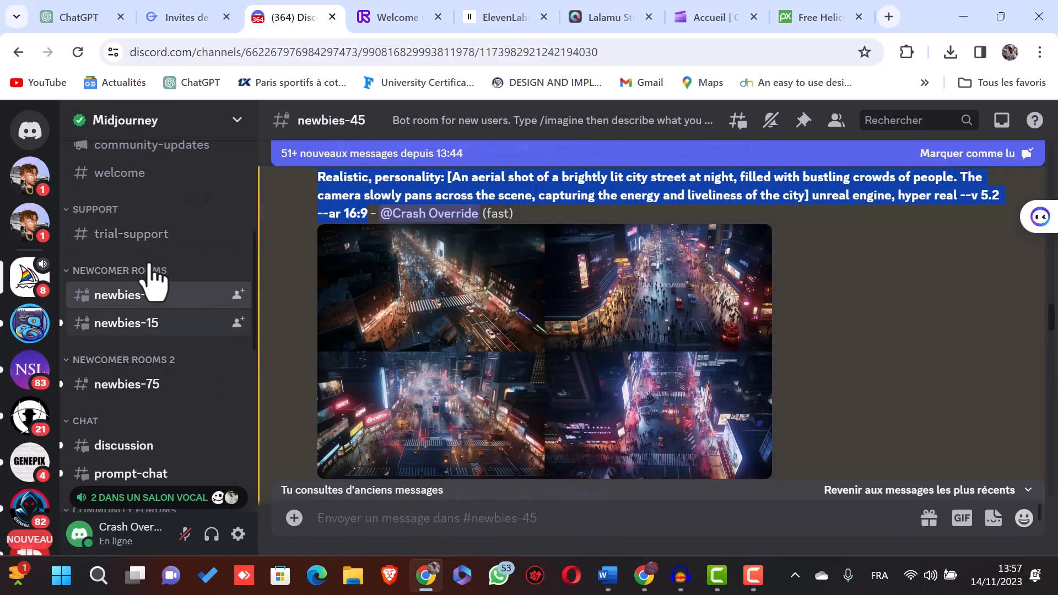
left_click(354, 520)
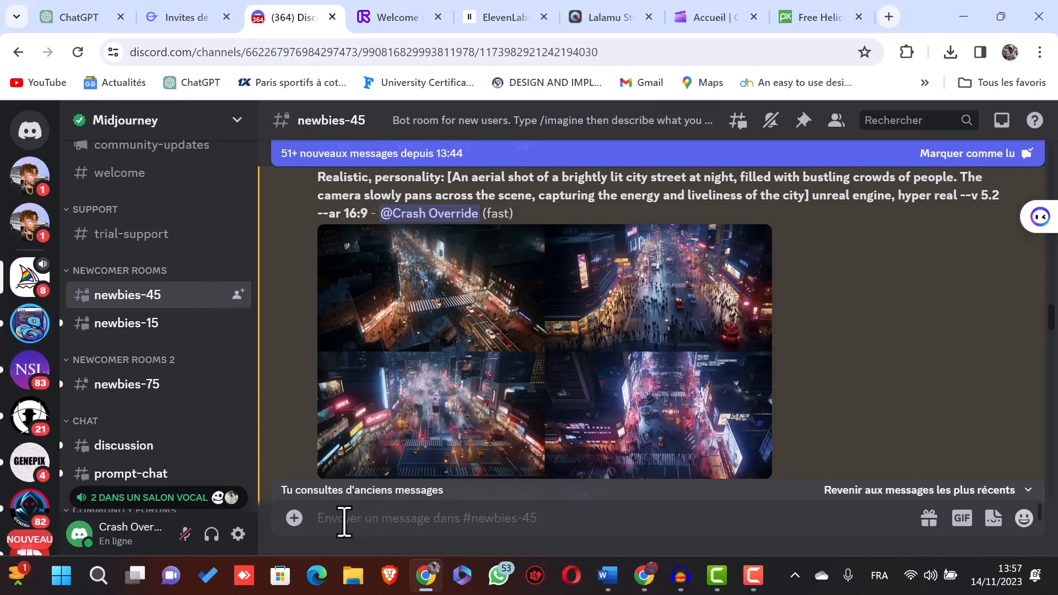
key("ctrl+v")
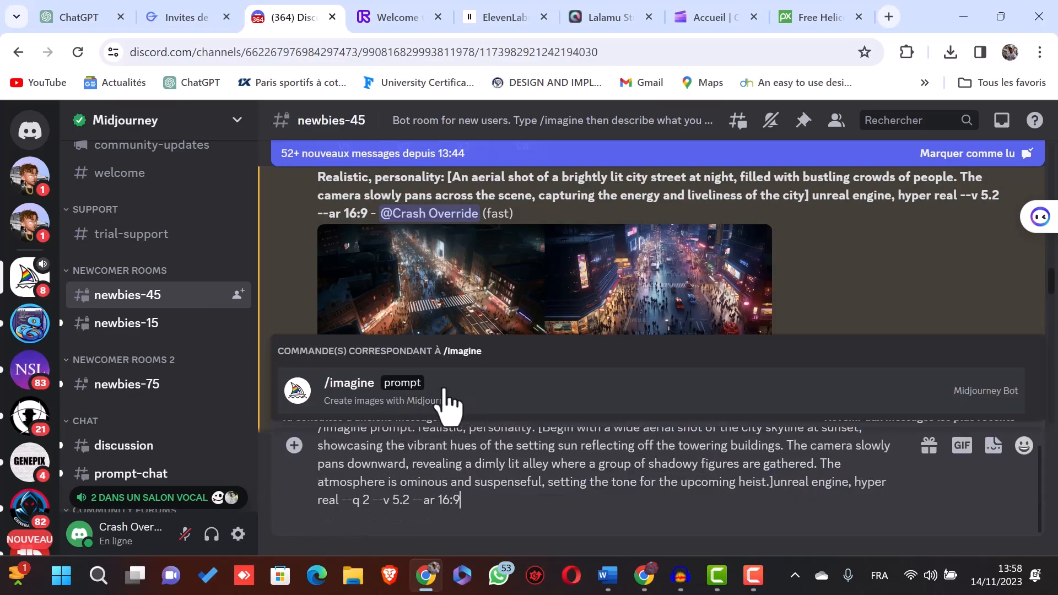
left_click(417, 394)
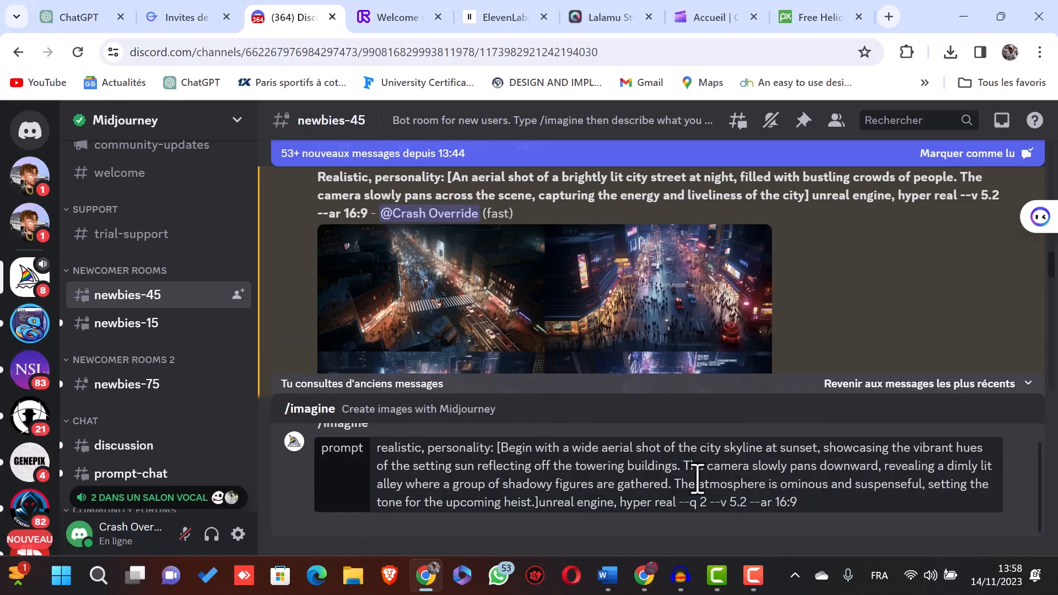
left_click(805, 507)
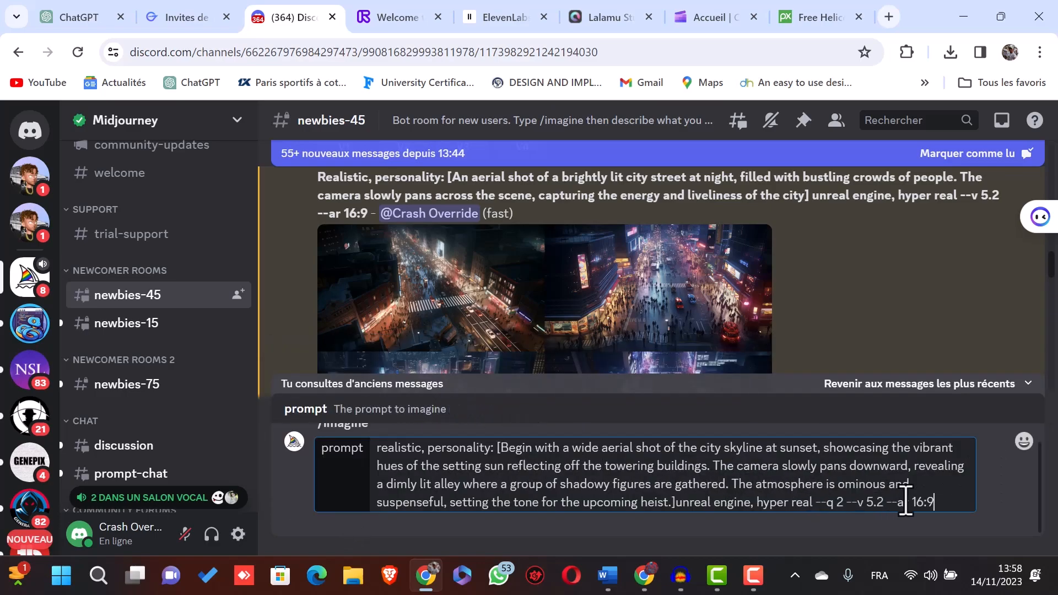
key("Return")
Look for the generated images through the inbox mentions and view the grid of the brightly lit city street at night.
scroll(898, 359, "down", 10)
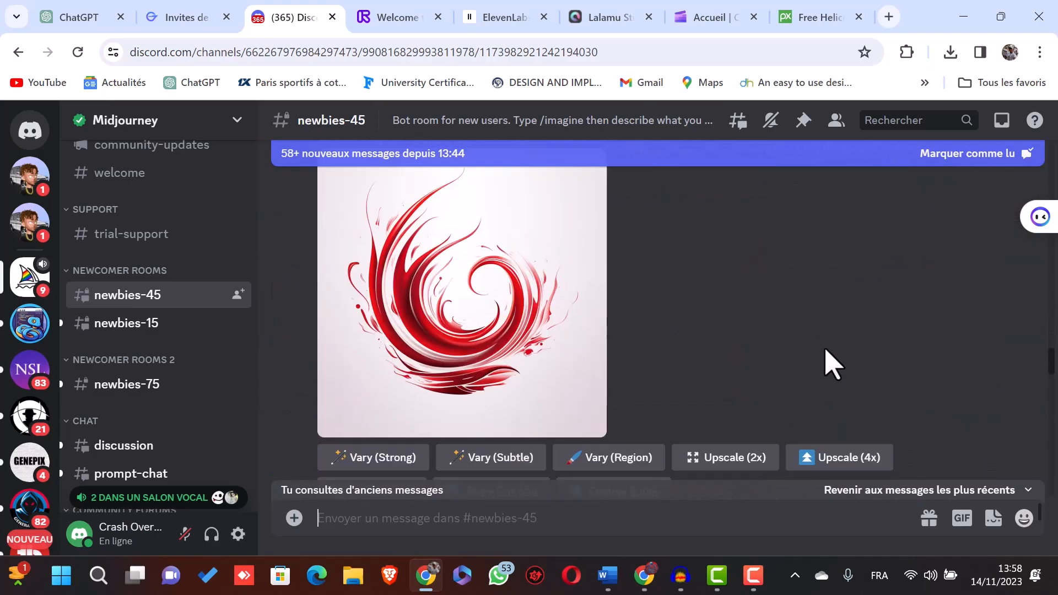
scroll(825, 351, "up", 20)
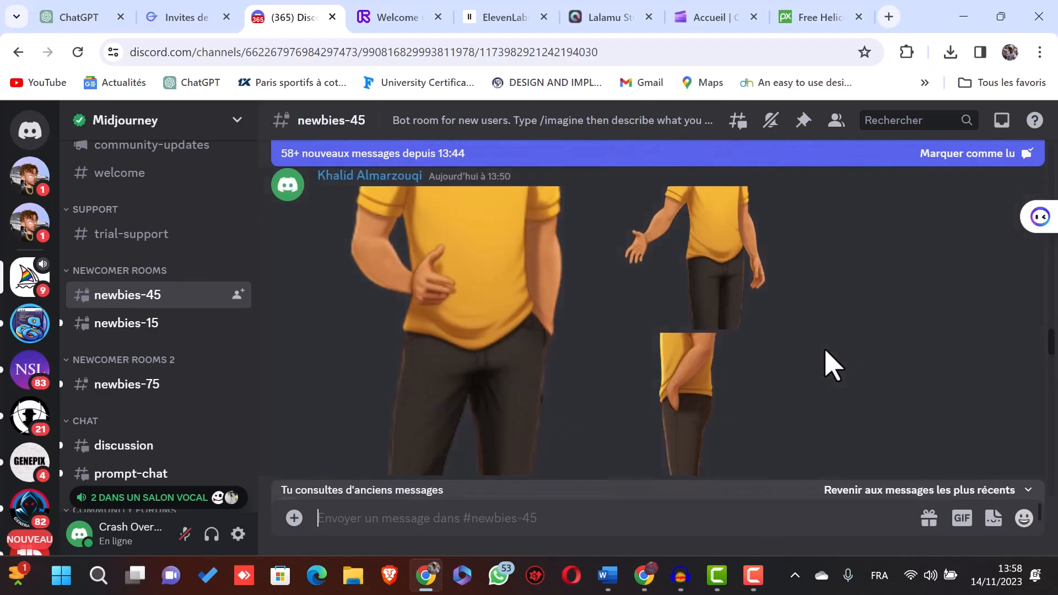
left_click(1002, 121)
left_click(917, 359)
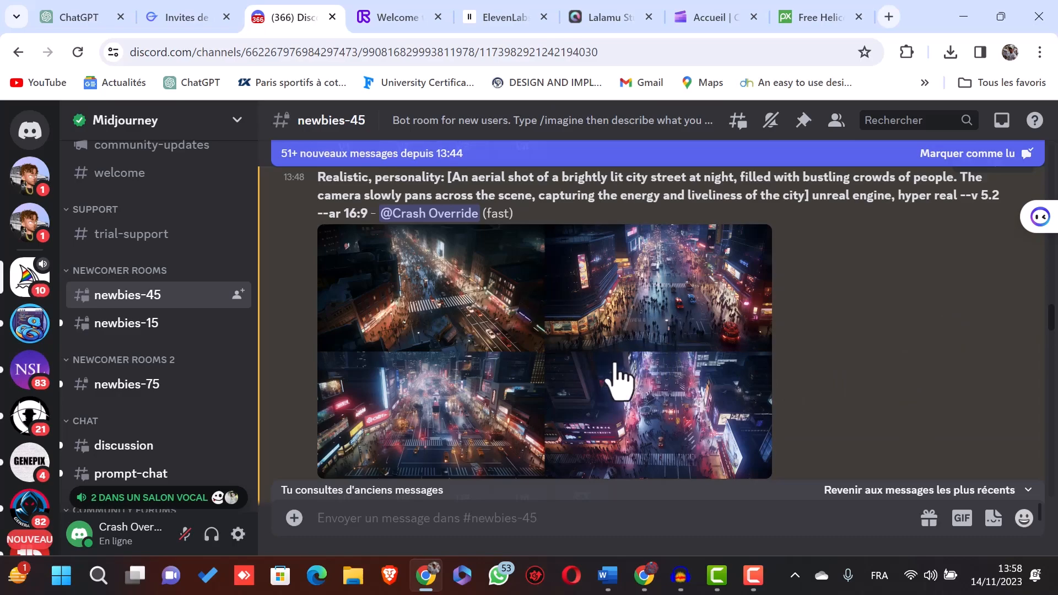
scroll(651, 348, "down", 2)
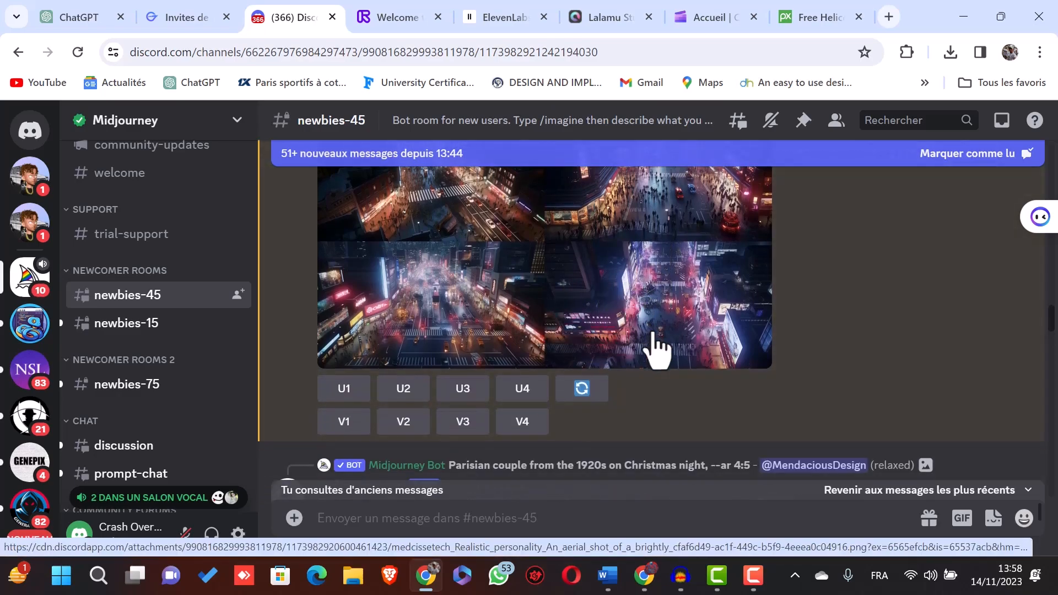
scroll(656, 342, "up", 2)
Review the first prompt in GravityWrite, and return to Discord to examine the city street grid with its upscale and variation options.
left_click(228, 13)
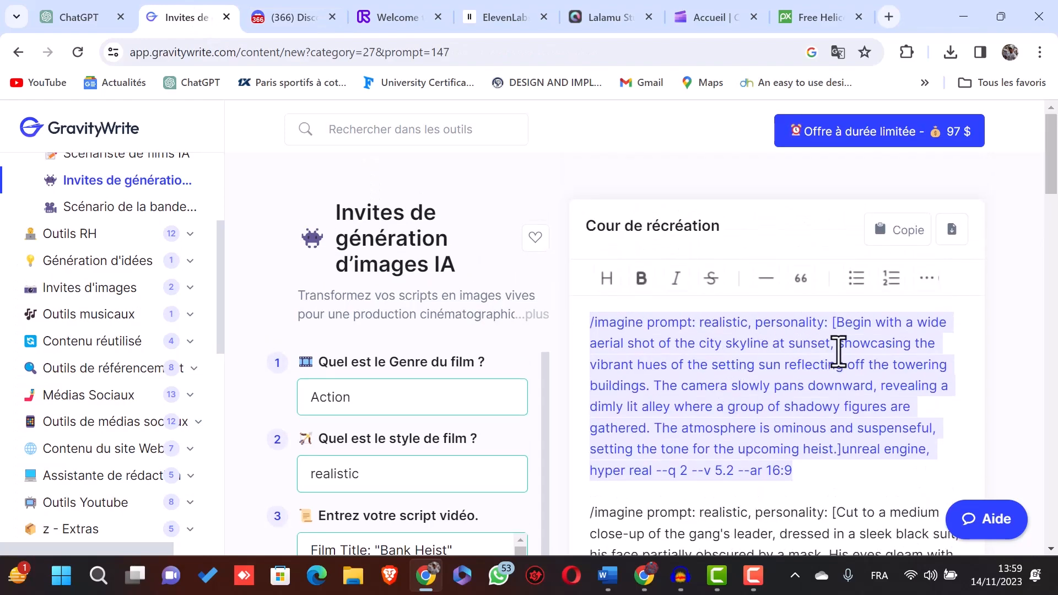
left_click(314, 14)
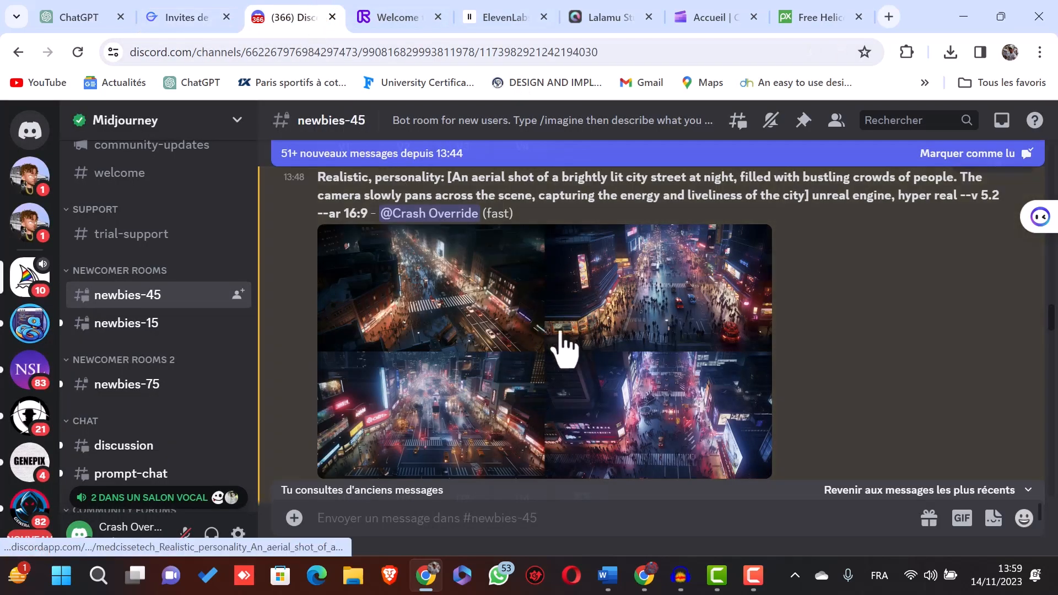
scroll(567, 347, "down", 4)
scroll(531, 329, "down", 1)
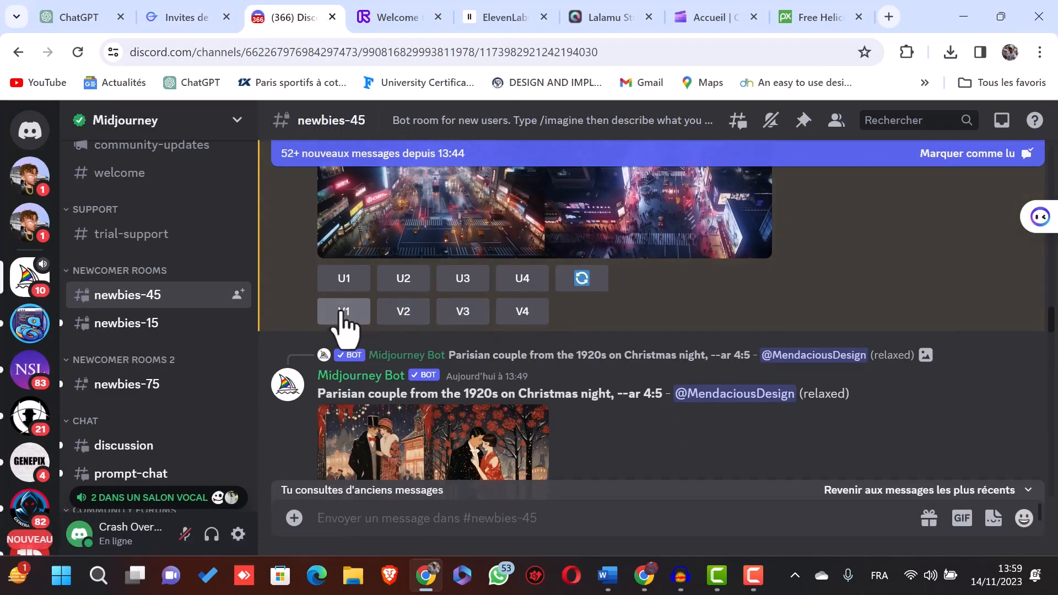
scroll(524, 301, "up", 2)
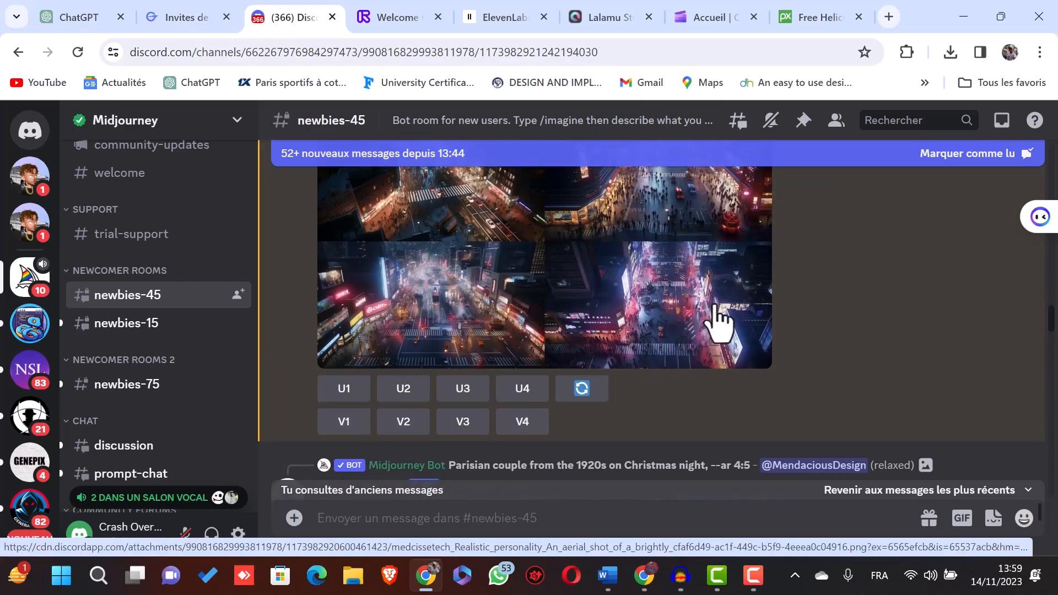
scroll(633, 342, "up", 4)
scroll(606, 364, "down", 2)
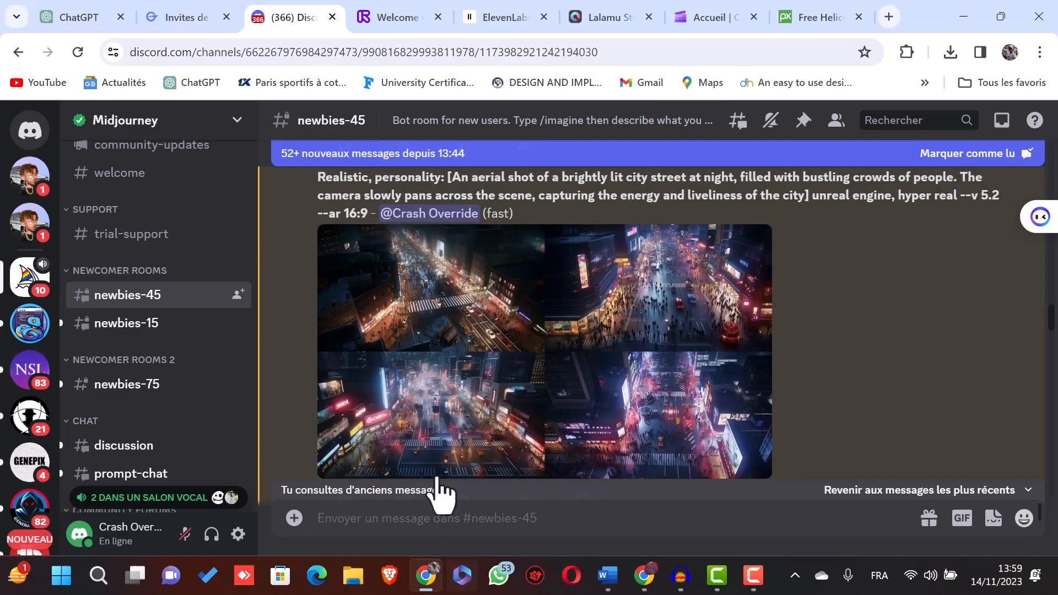
Switch to GravityWrite and copy the complete second image prompt, the medium close-up of the gang's leader.
left_click(212, 17)
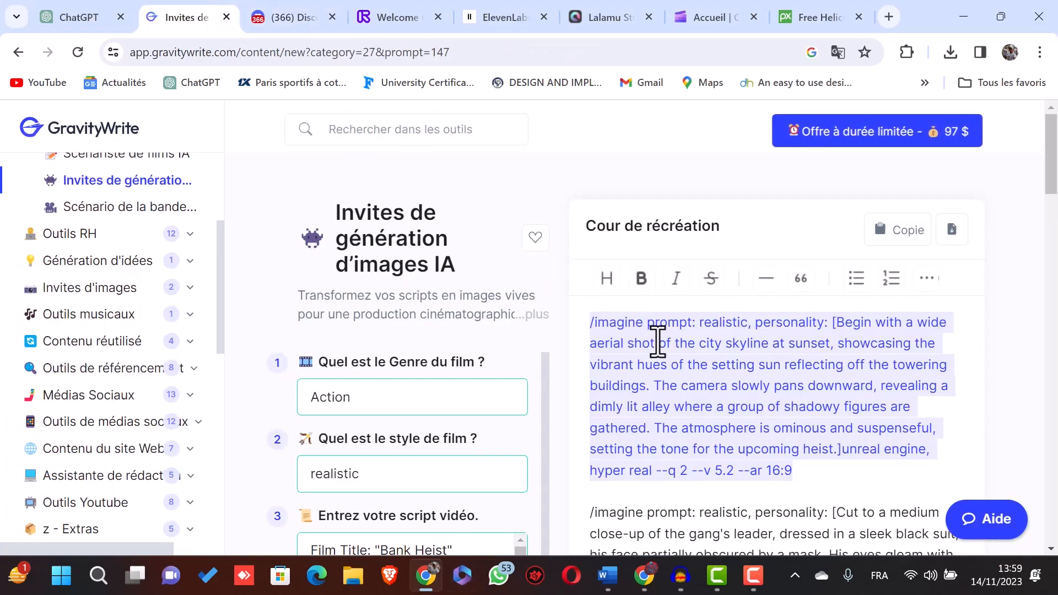
scroll(660, 342, "down", 4)
left_click_drag(590, 292, 699, 415)
right_click(699, 415)
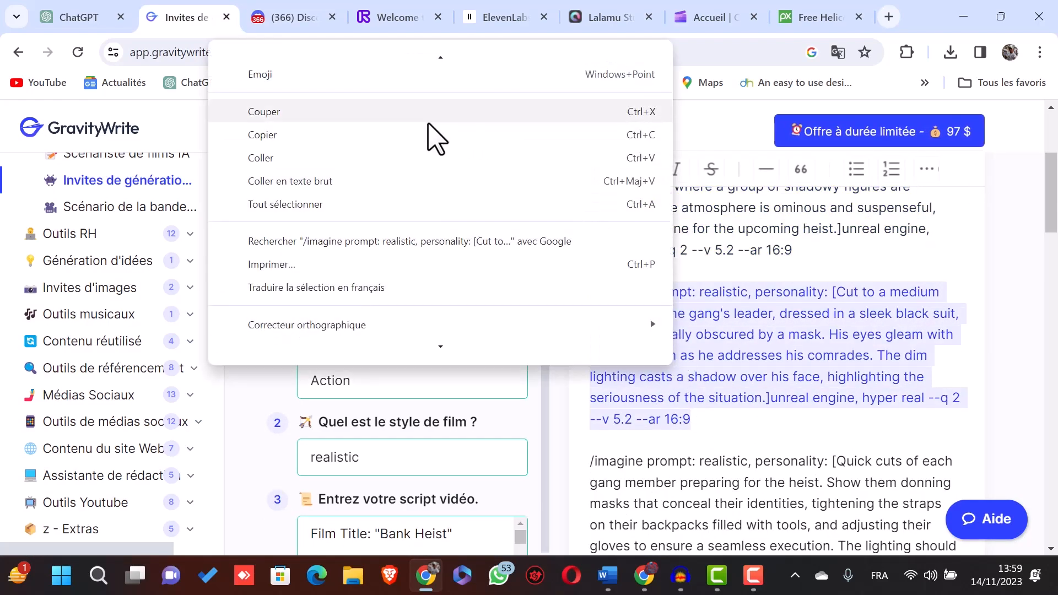
left_click(381, 137)
Switch to Discord and look through the inbox mentions for the image grids Midjourney generated.
left_click(302, 19)
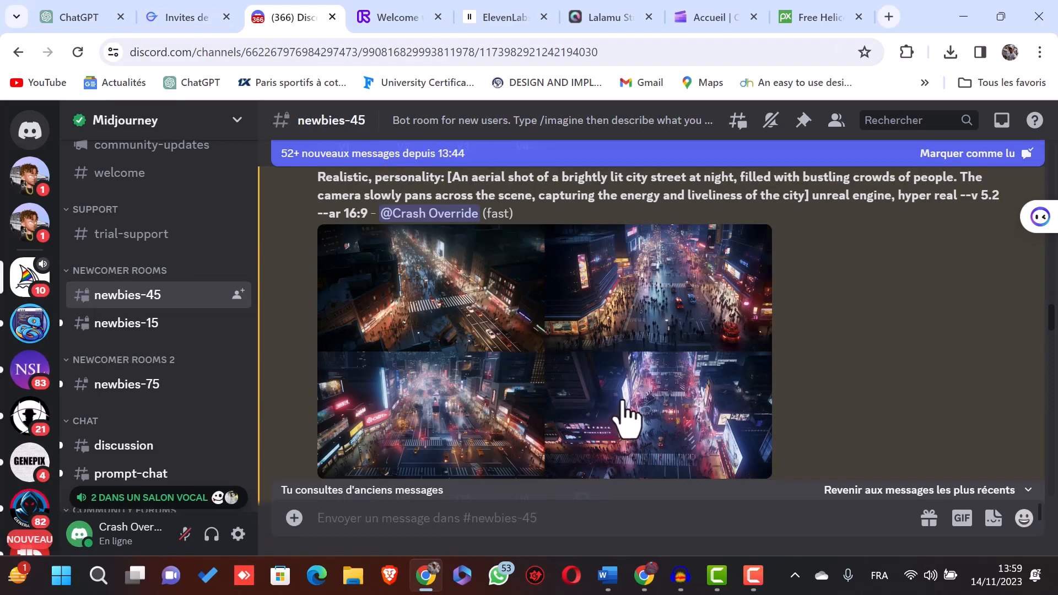
scroll(496, 515, "down", 3)
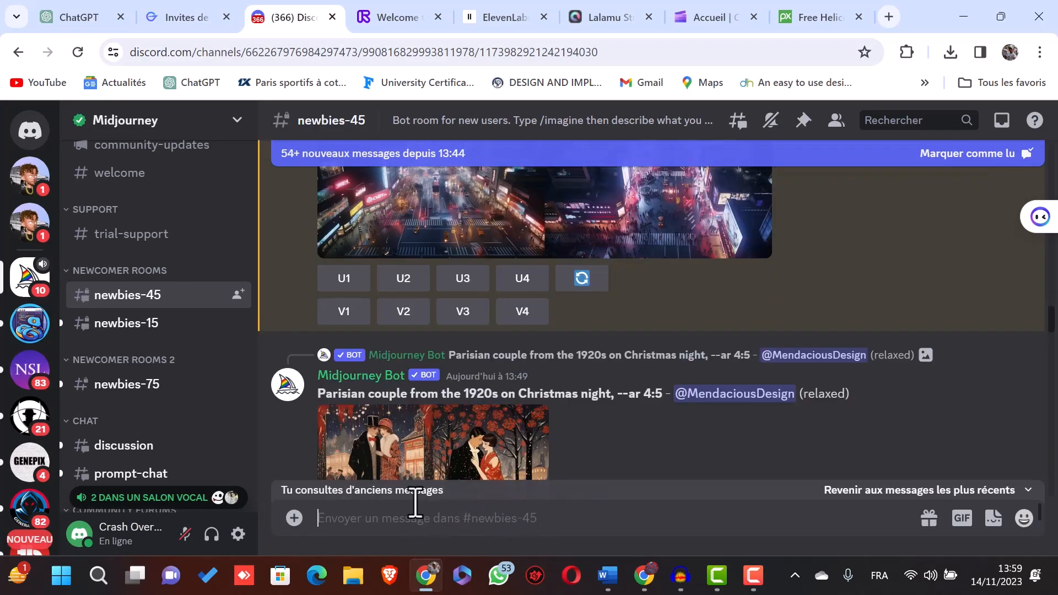
left_click(1001, 124)
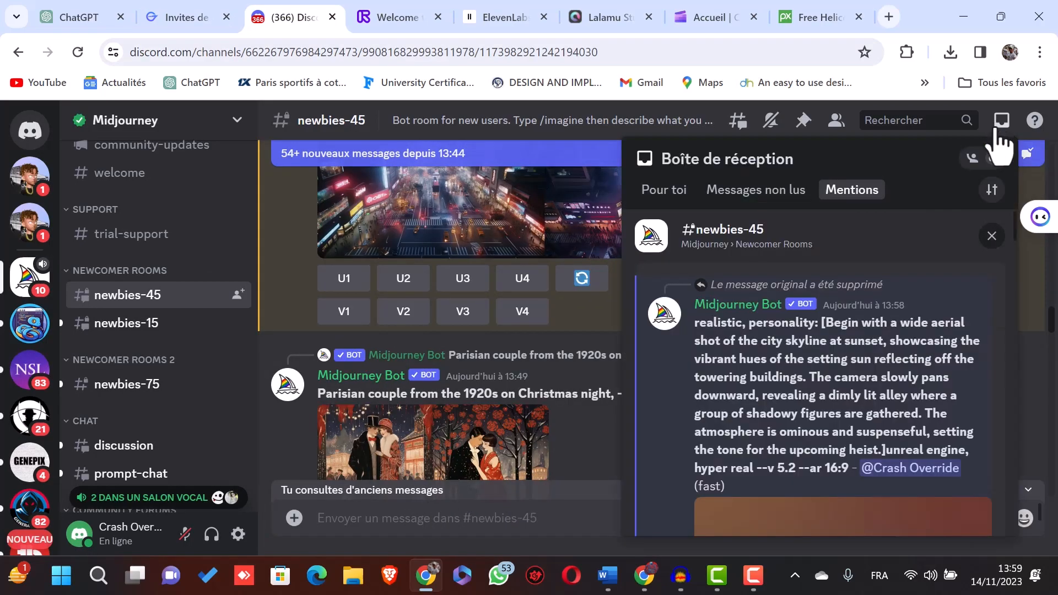
scroll(943, 265, "down", 5)
scroll(937, 331, "down", 5)
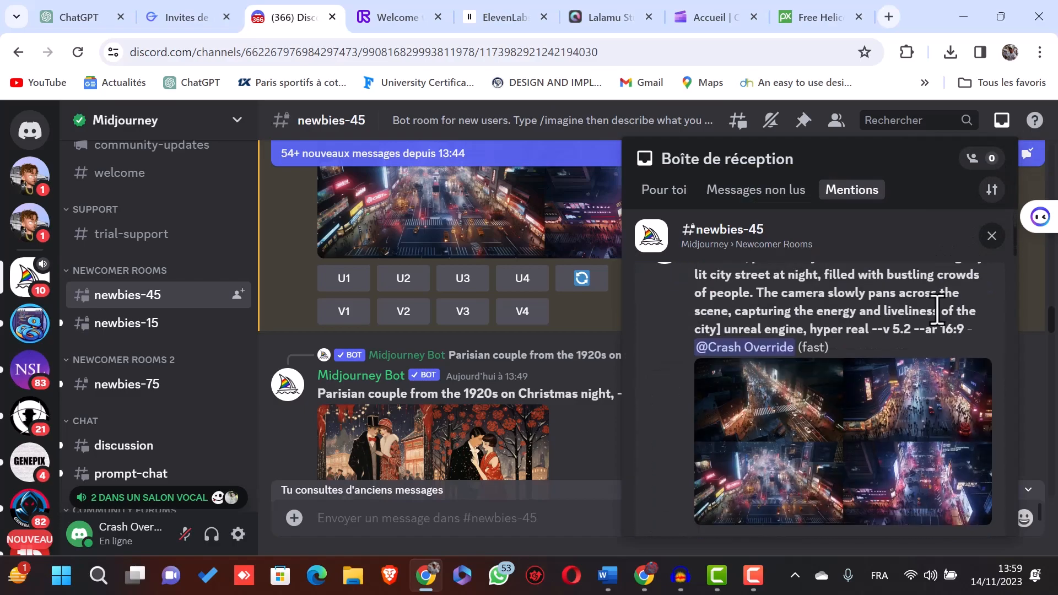
scroll(924, 344, "down", 10)
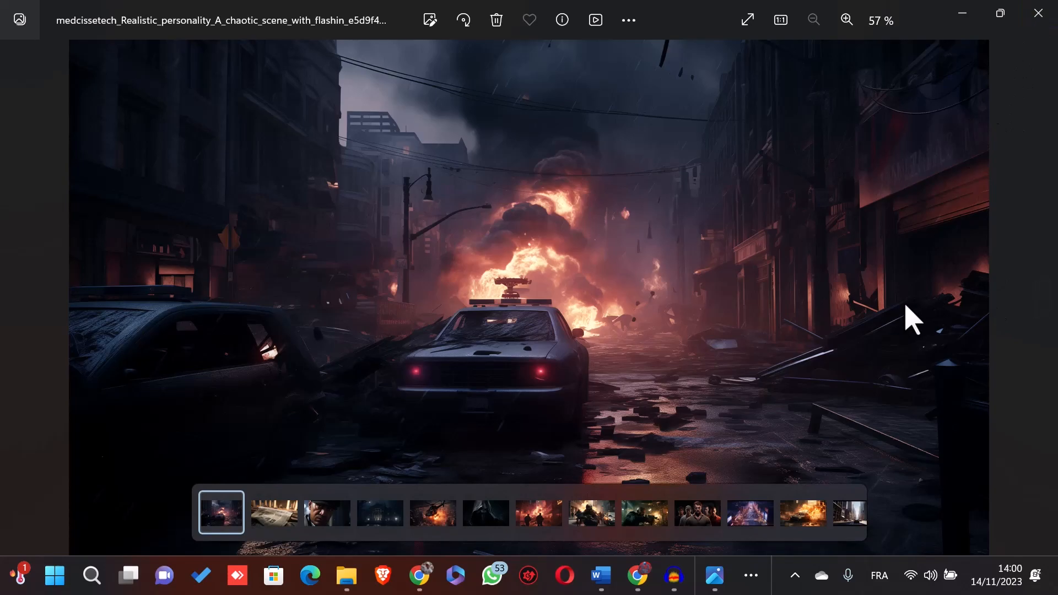
Browse the downloaded trailer images one after another in the photo viewer, and close the viewer.
left_click(1052, 302)
left_click(1052, 302)
left_click(1051, 302)
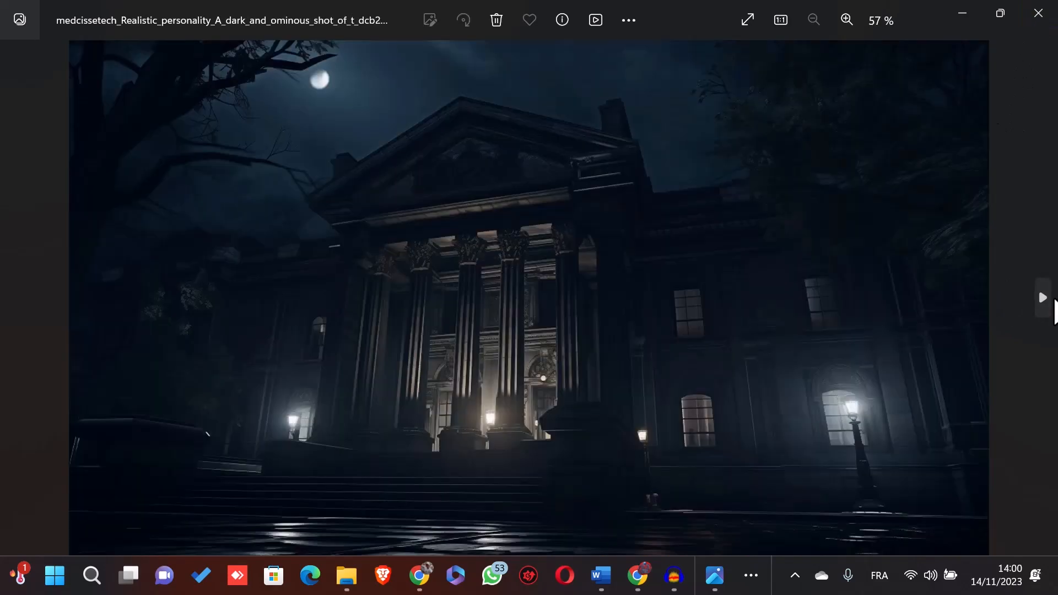
left_click(1051, 302)
left_click(1051, 302)
left_click(1052, 302)
left_click(1052, 302)
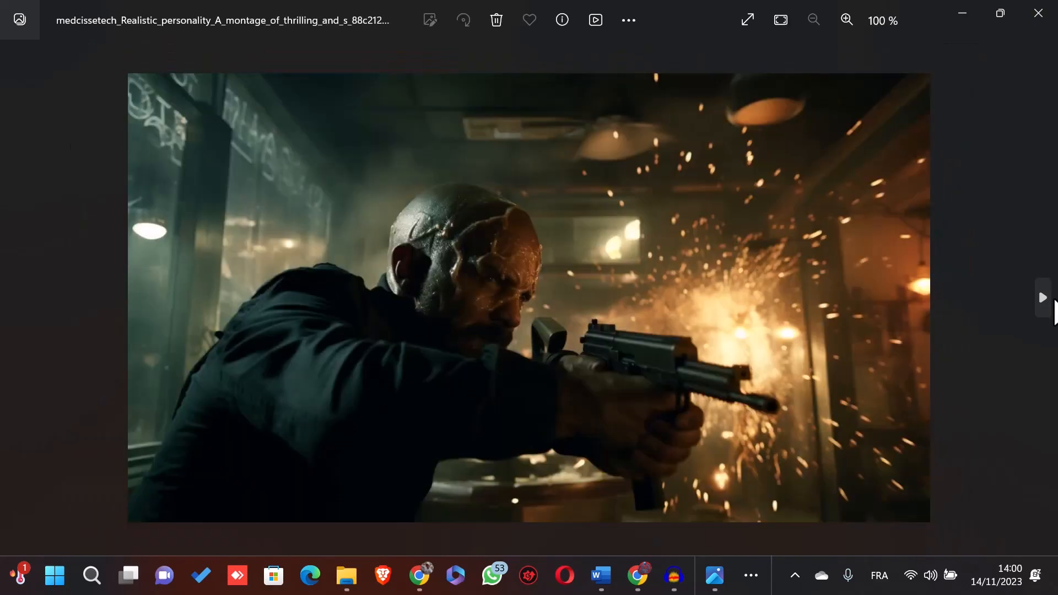
left_click(1038, 13)
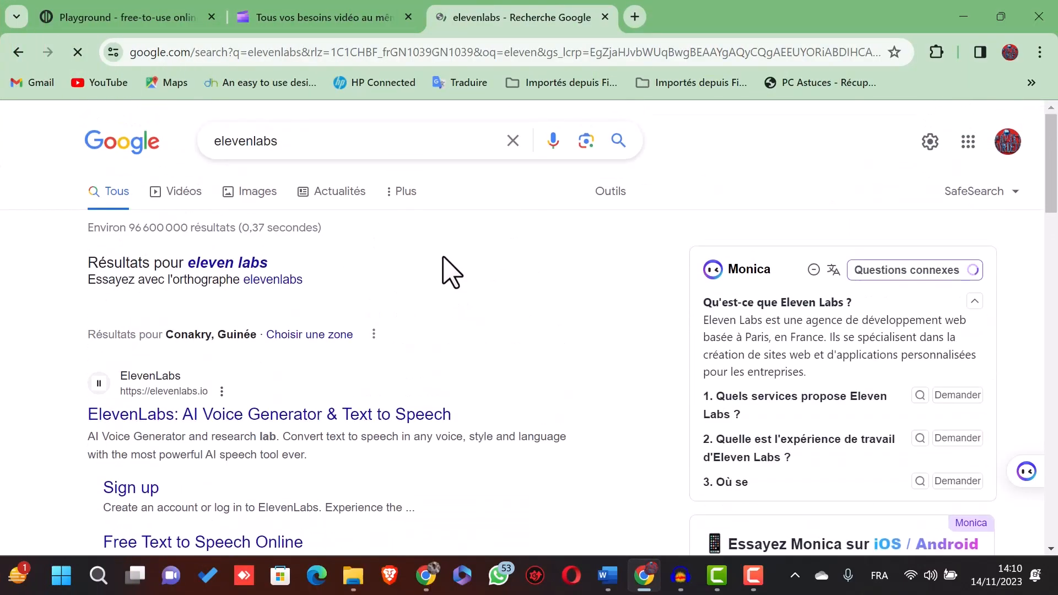
Open the ElevenLabs website from the Google results for "elevenlabs" and start the sign-up.
left_click_drag(359, 142, 204, 148)
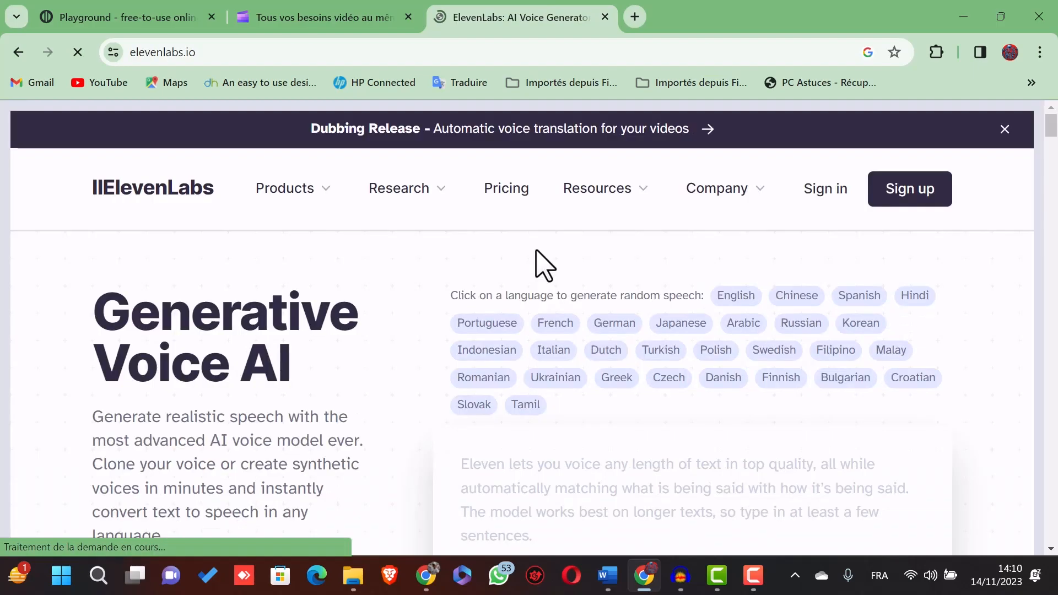
left_click(918, 190)
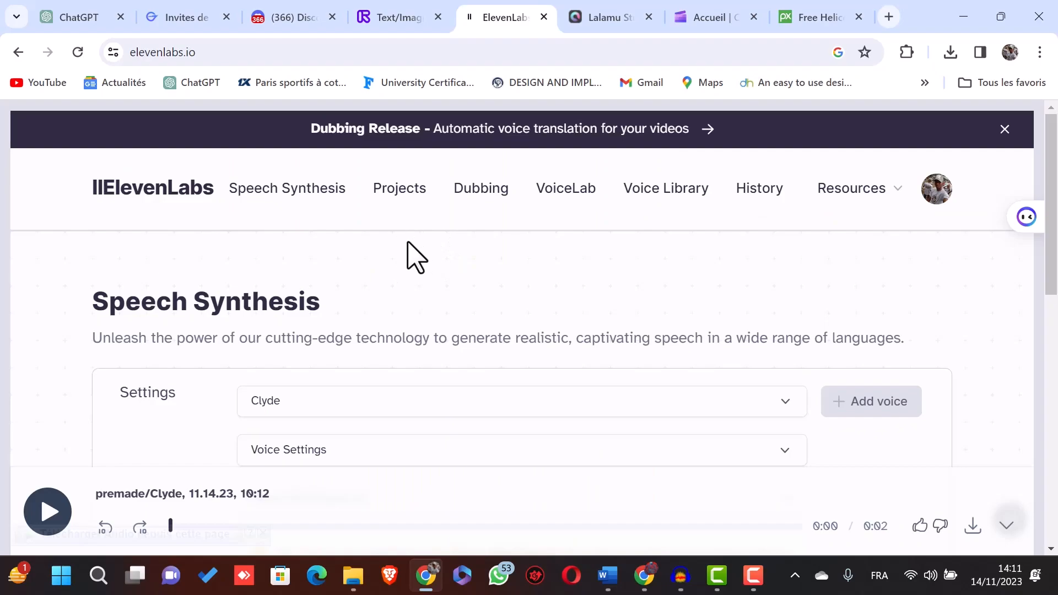
Generate speech for the text "salut" in ElevenLabs Speech Synthesis using the Clyde voice and the Eleven Multilingual v2 model.
scroll(408, 261, "down", 2)
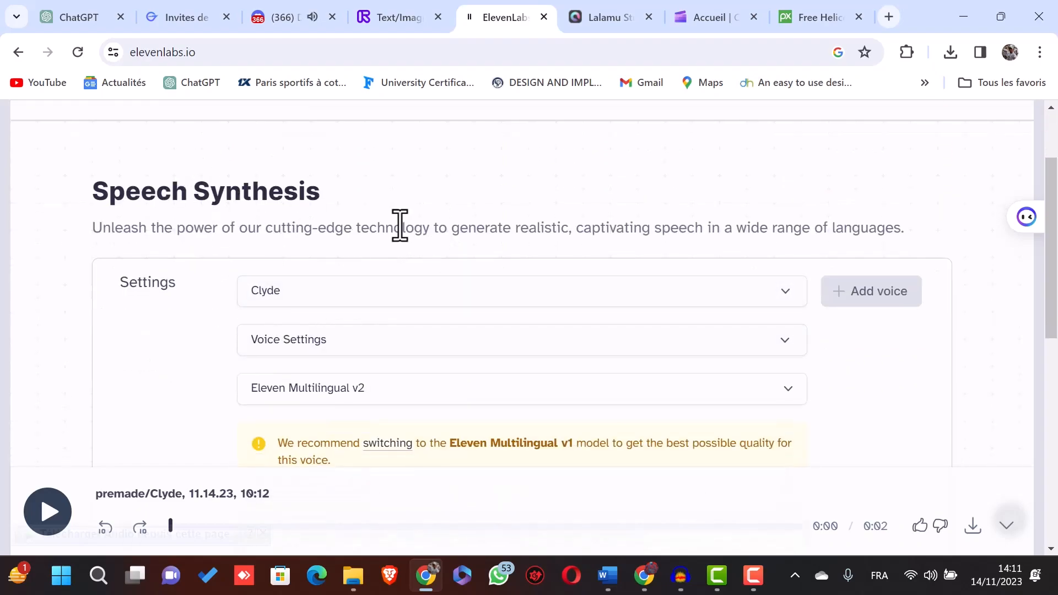
scroll(386, 268, "down", 2)
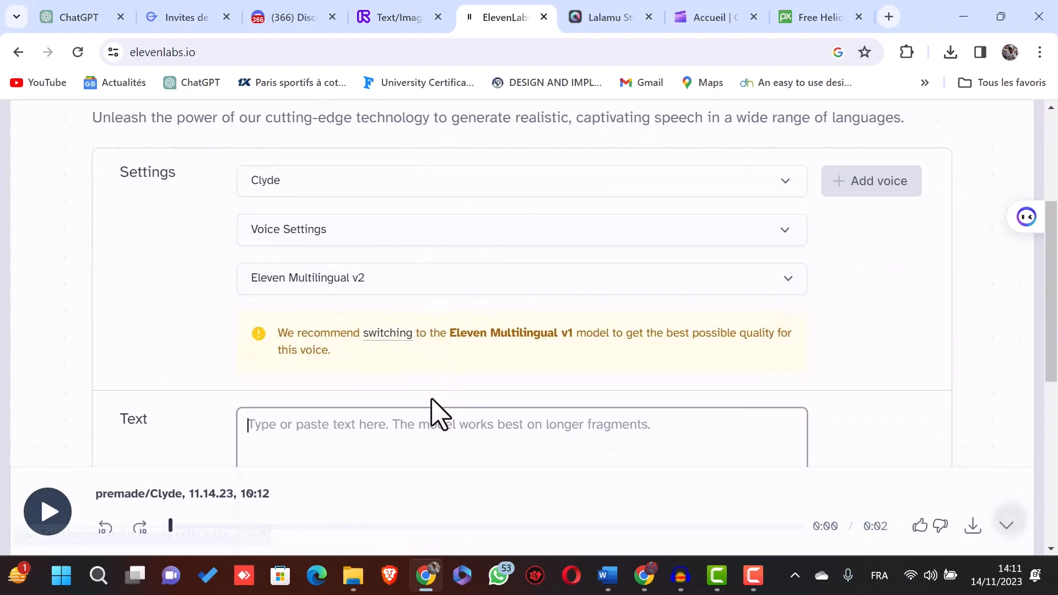
scroll(444, 395, "down", 2)
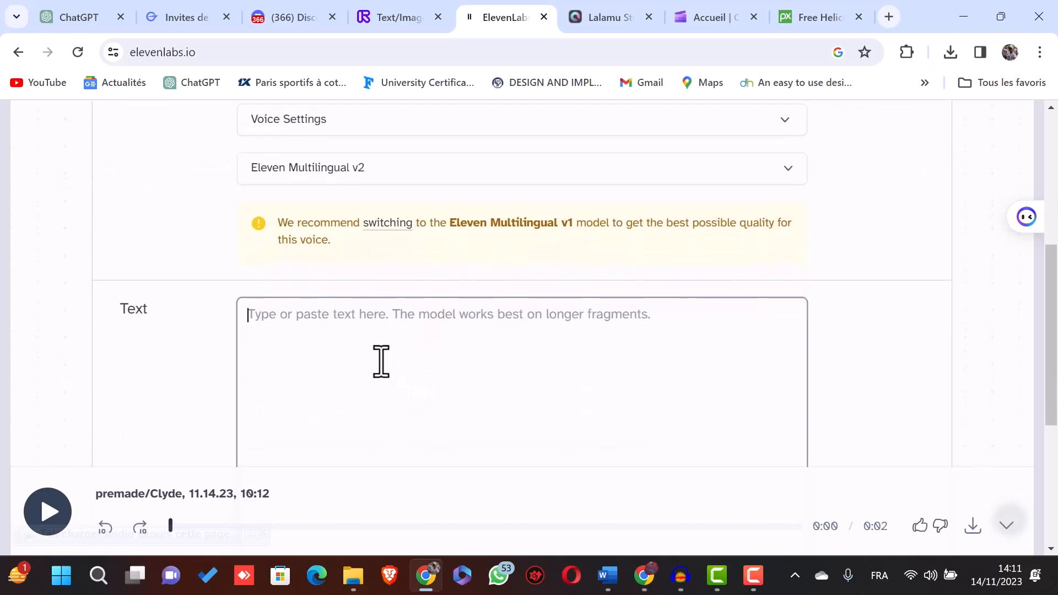
type("s")
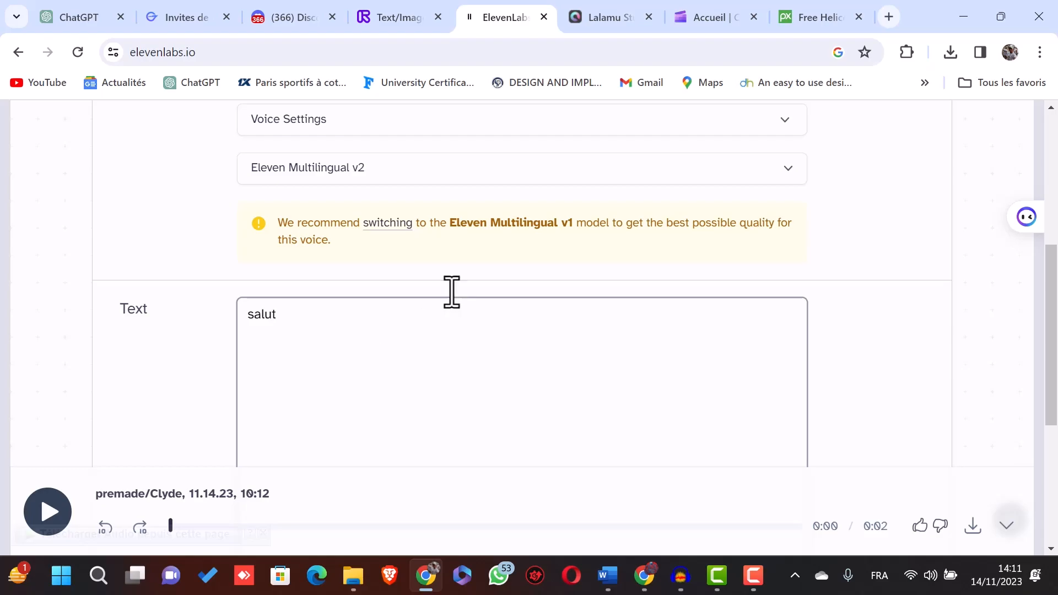
type("alut")
scroll(452, 292, "down", 4)
left_click(528, 364)
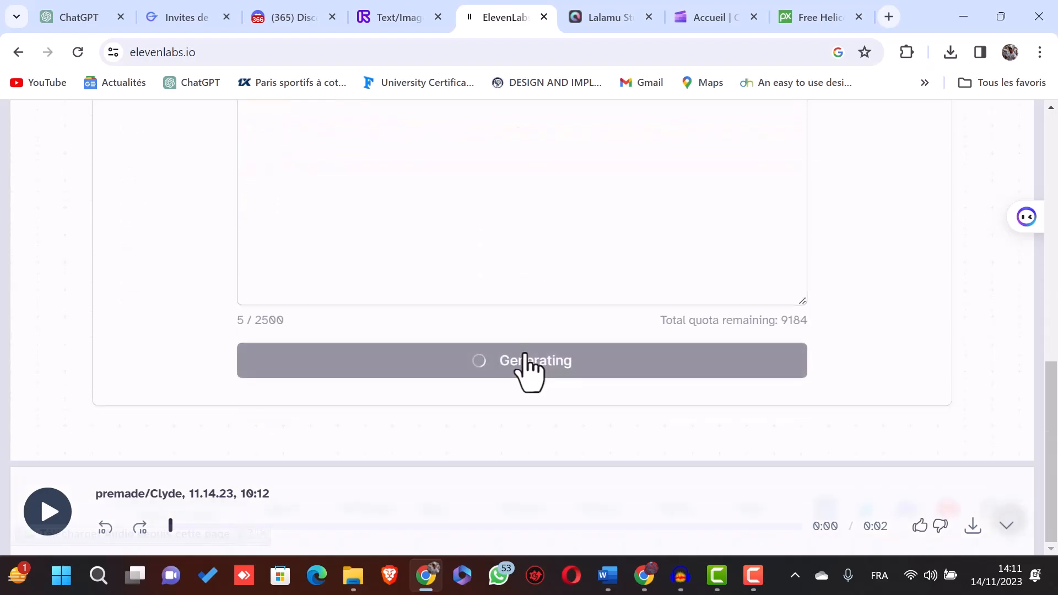
scroll(519, 331, "up", 5)
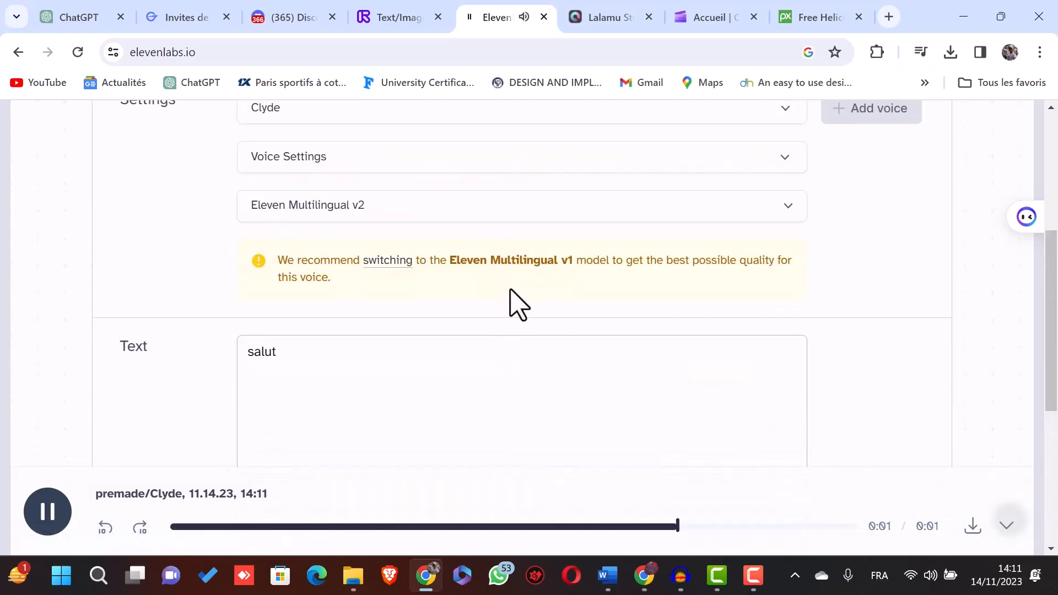
Replay the generated "salut" clip and review the stability, clarity and style exaggeration options in the voice settings.
left_click(52, 523)
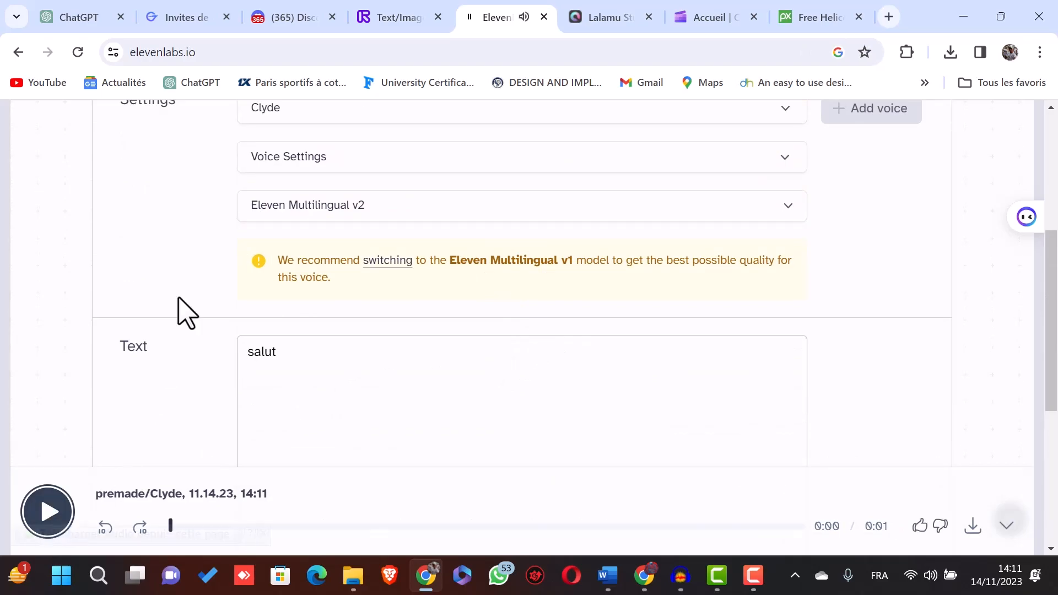
scroll(418, 339, "up", 2)
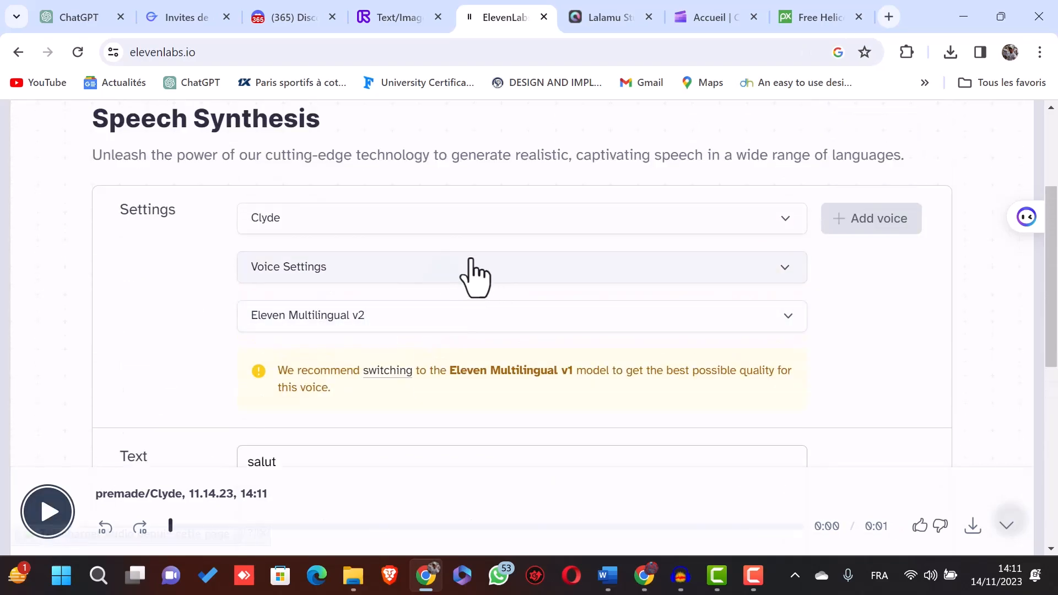
left_click(506, 276)
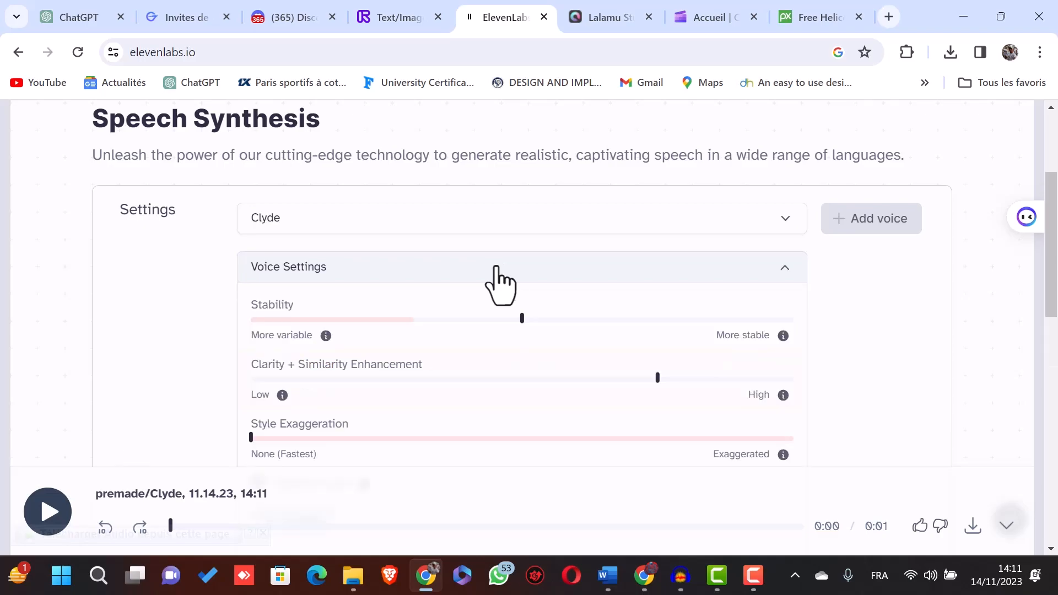
left_click(485, 270)
scroll(386, 237, "down", 2)
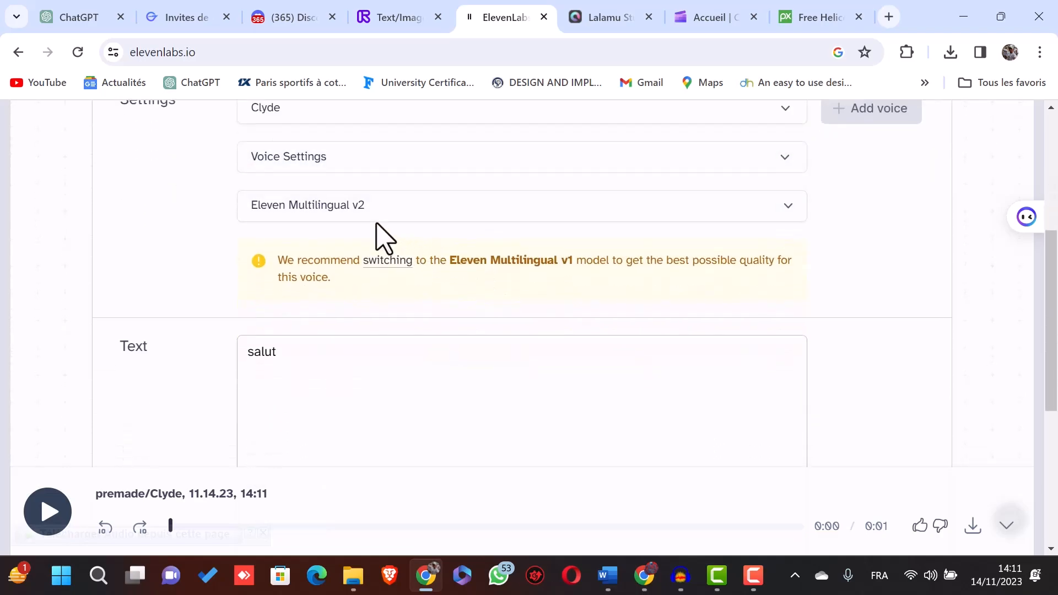
left_click(424, 226)
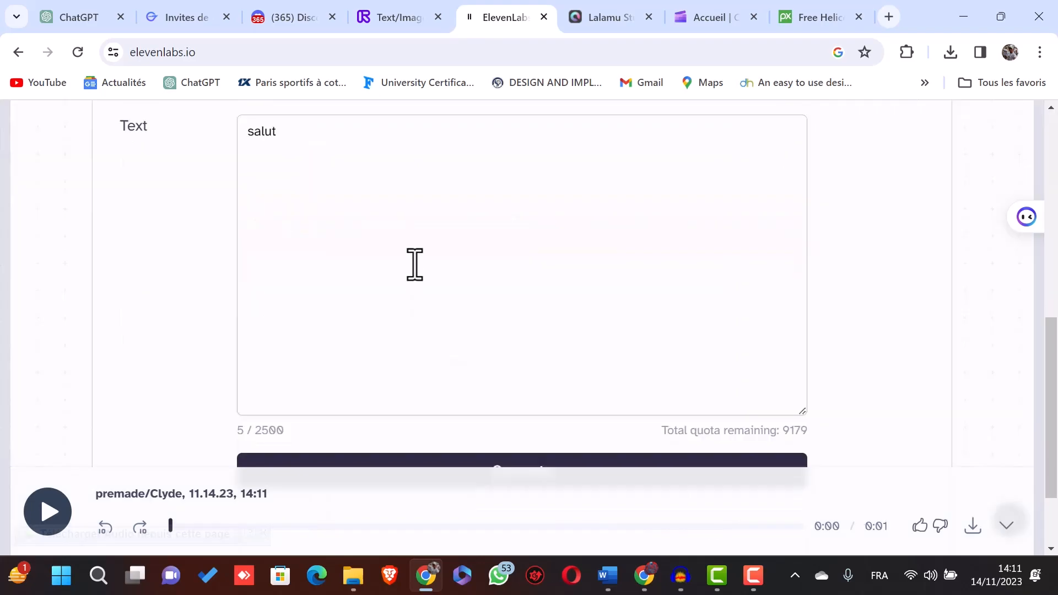
Replace the text with "Aujourd'hui, la ville paiera pour tout ce qu'elle nous a pris. On va leur montrer ce que ça fait d'être impuissant." and generate the speech.
left_click(415, 265)
key("BackSpace")
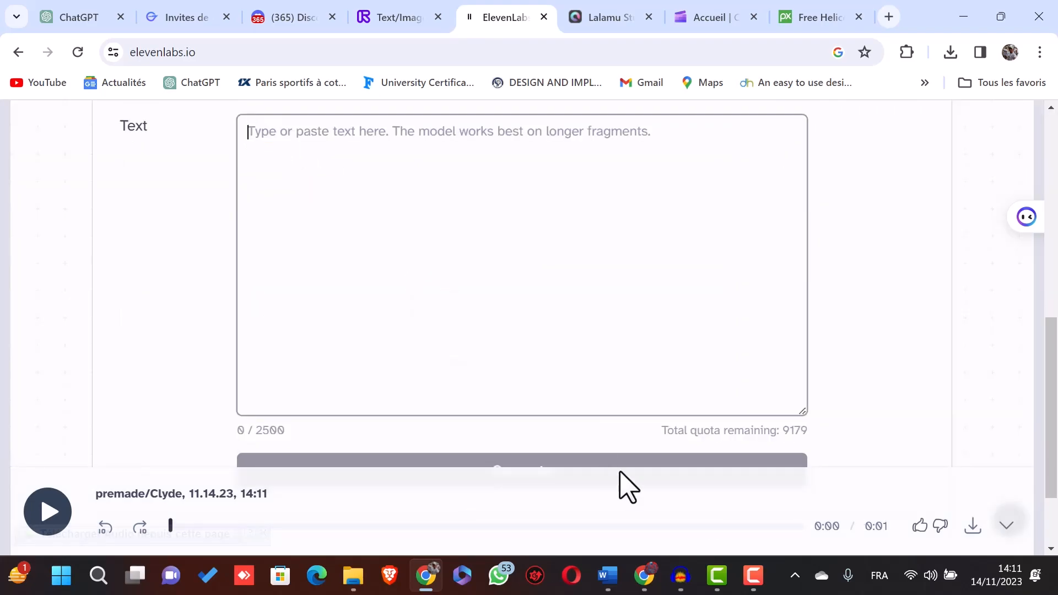
left_click(353, 576)
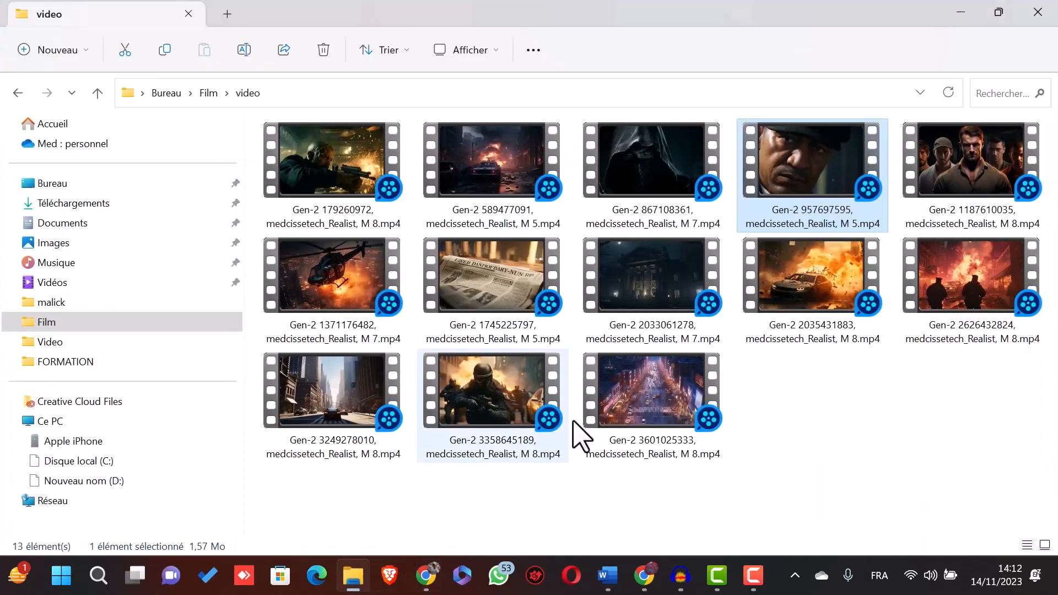
left_click(698, 183)
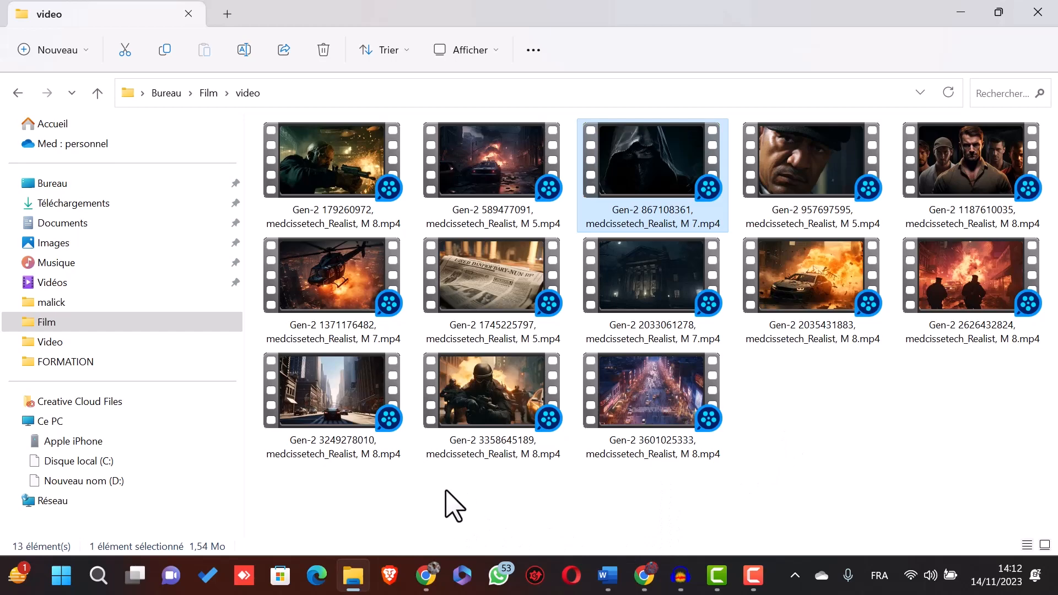
left_click(426, 578)
left_click(397, 199)
type("Aujourd'hui, la ville paiera pour tout ce qu'elle nous a pris. On va leur montrer ce que ça fait d'être impuissant.")
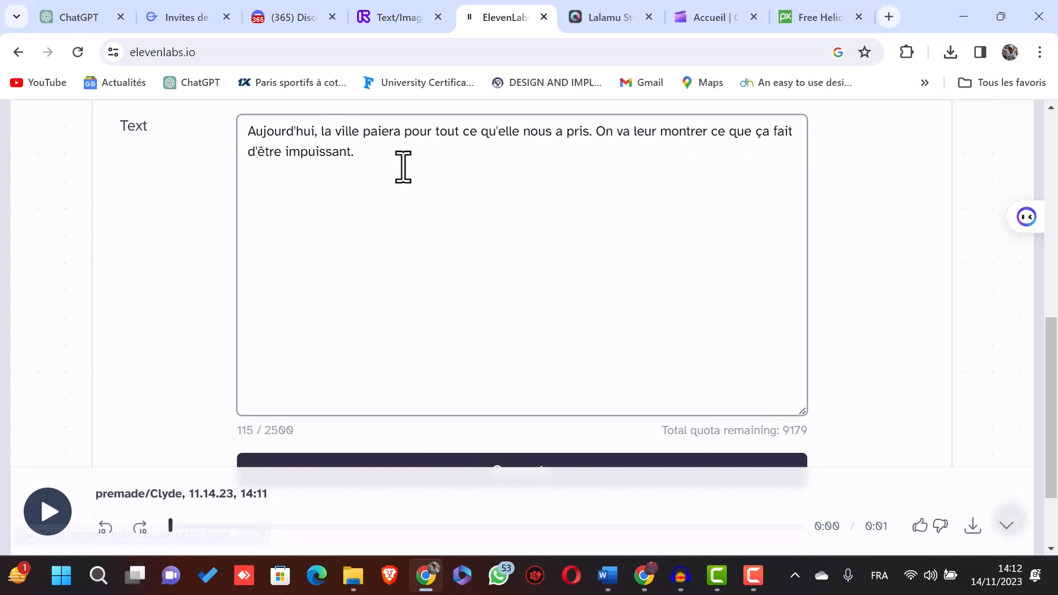
scroll(440, 248, "down", 2)
left_click(510, 364)
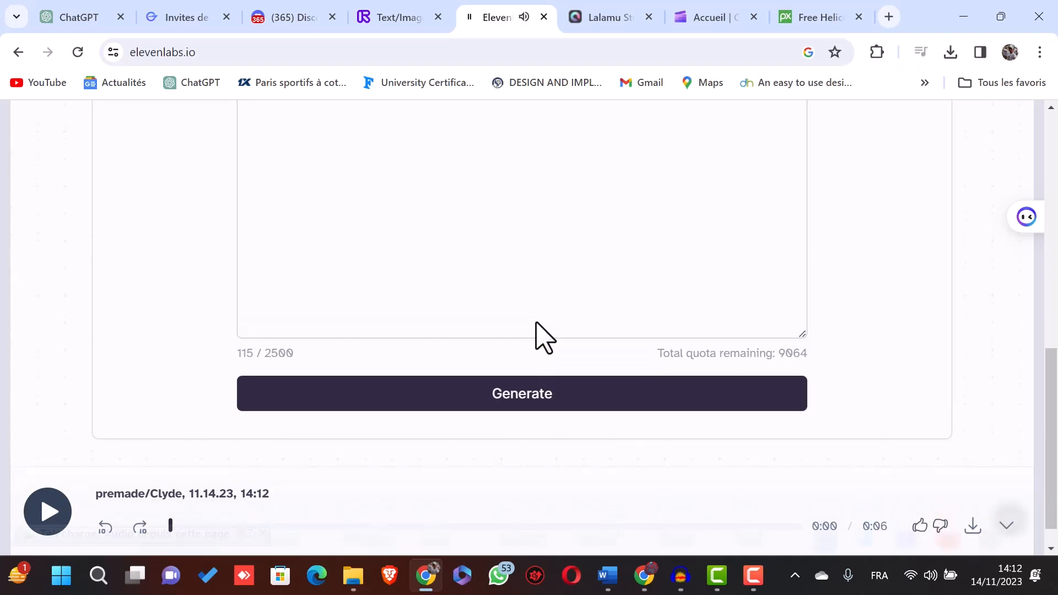
Look through the premade voices available for Speech Synthesis, and review the page's settings without choosing another voice.
scroll(532, 333, "up", 4)
scroll(510, 370, "up", 4)
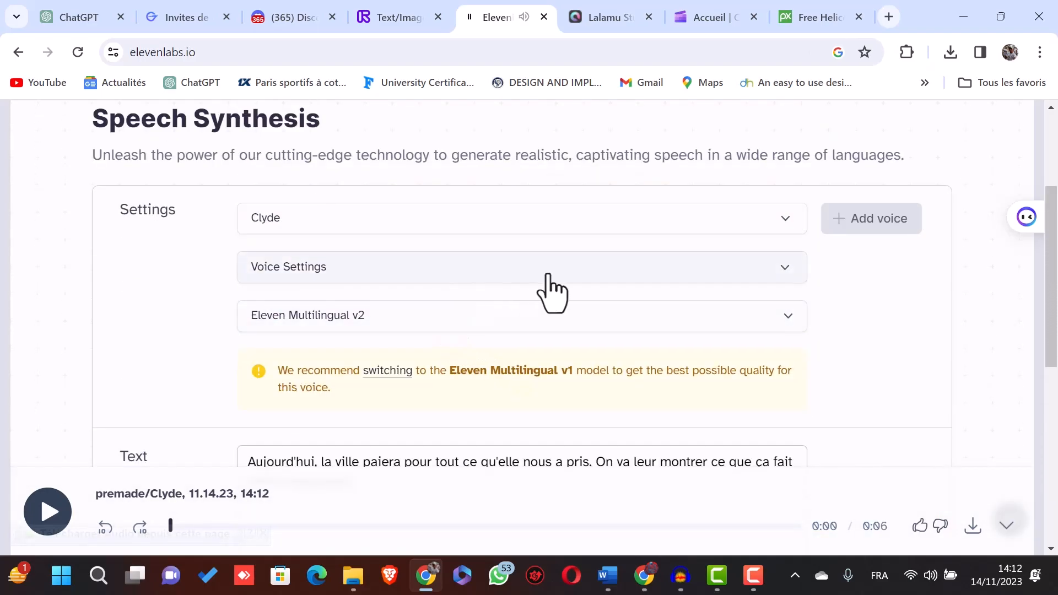
left_click(560, 226)
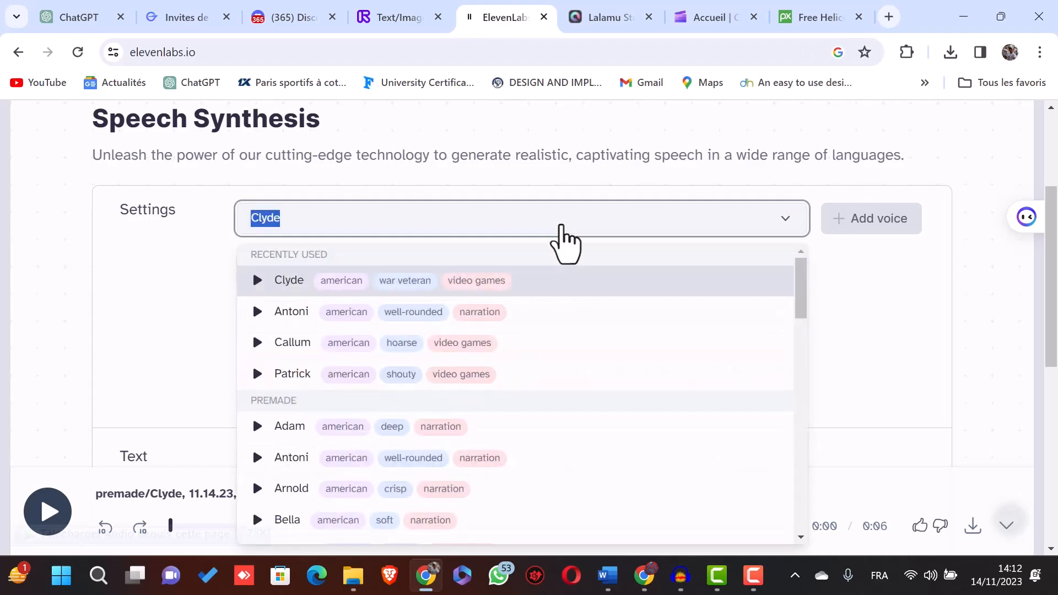
scroll(458, 359, "down", 3)
scroll(449, 386, "down", 10)
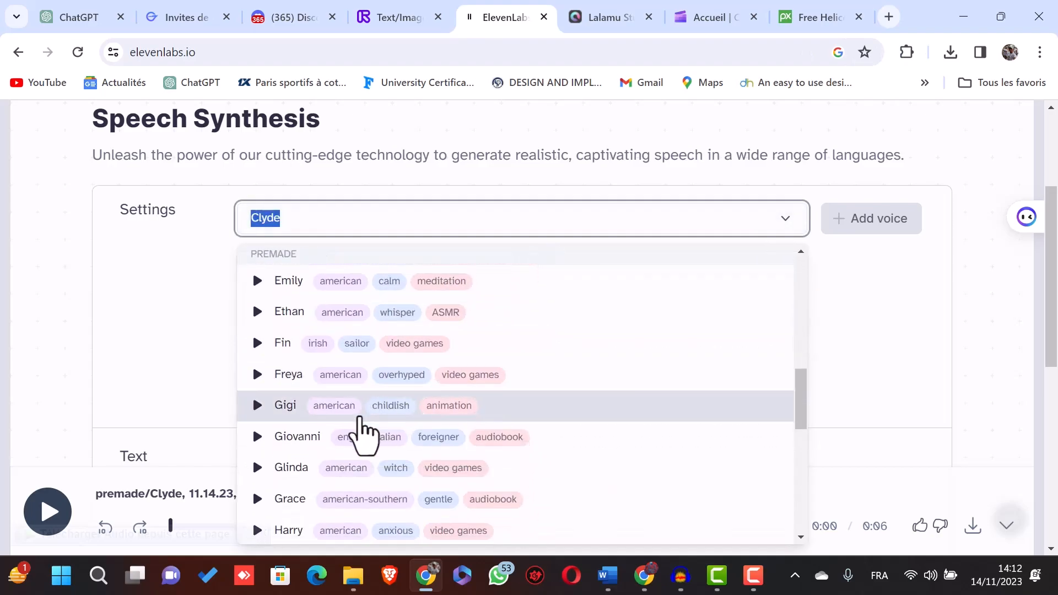
left_click(184, 337)
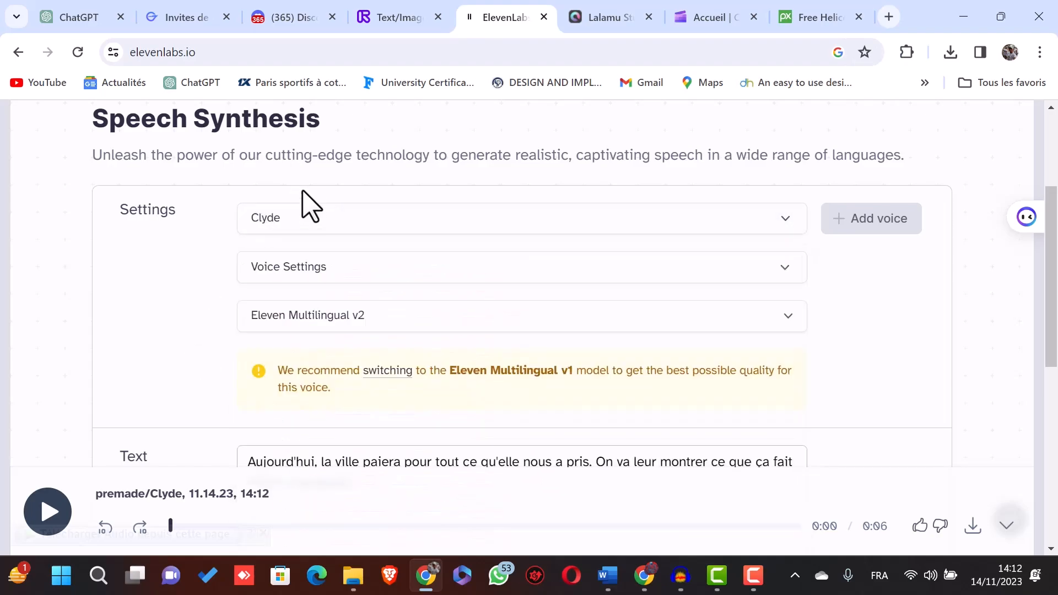
scroll(485, 248, "down", 6)
scroll(533, 238, "down", 2)
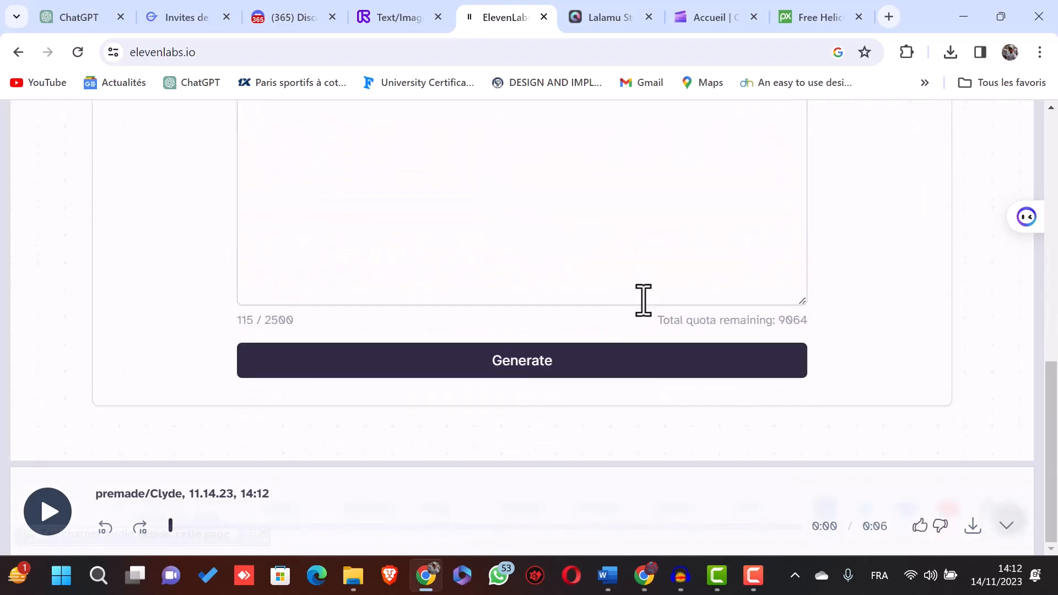
scroll(733, 305, "up", 8)
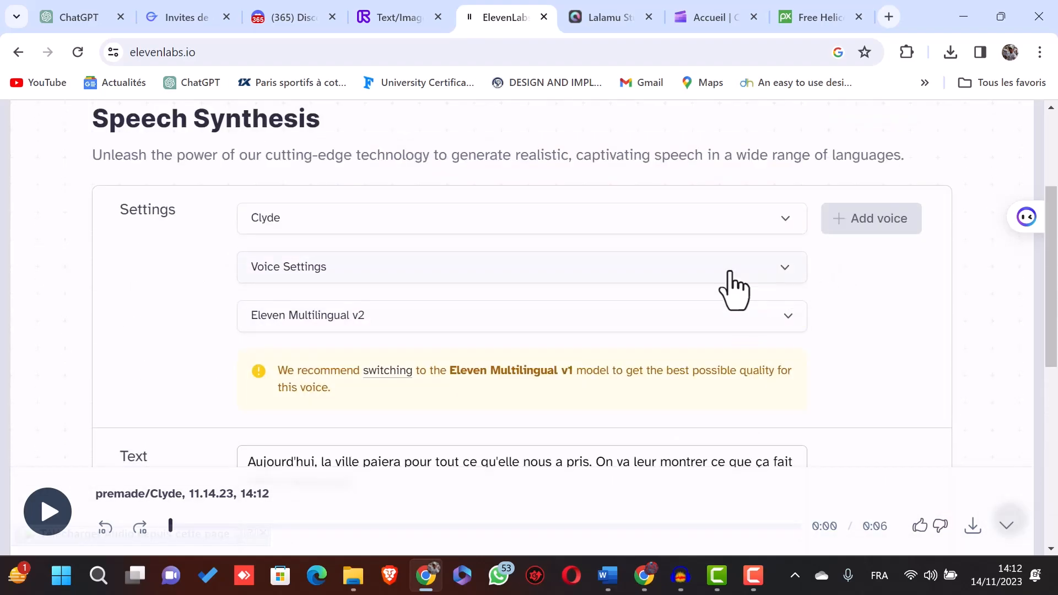
scroll(727, 286, "up", 3)
Download the generated Clyde speech as an MP3 and show the file in the maximized Downloads folder.
scroll(719, 276, "down", 9)
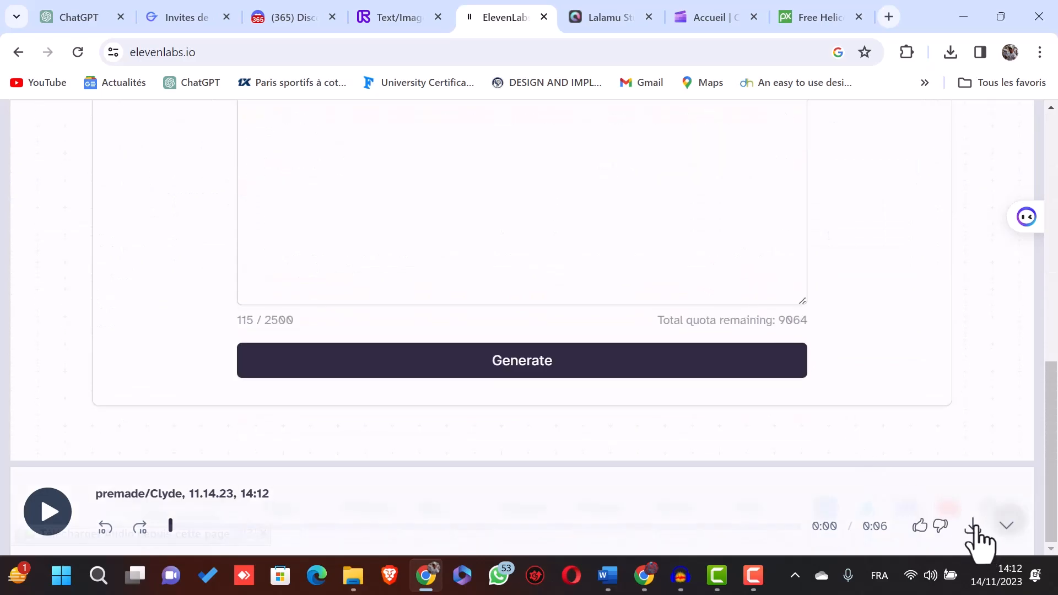
left_click(950, 53)
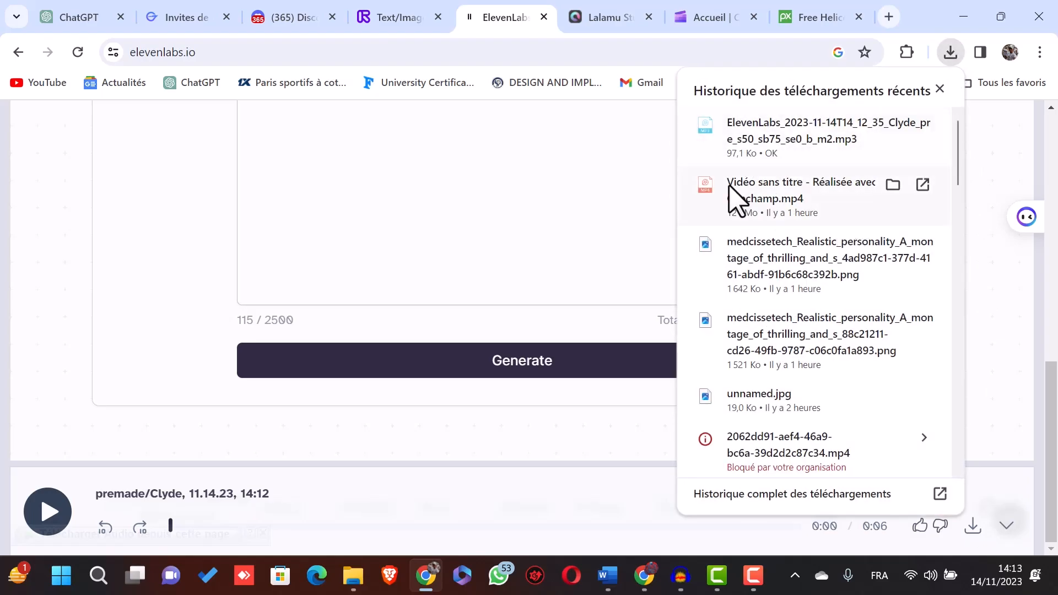
left_click(737, 202)
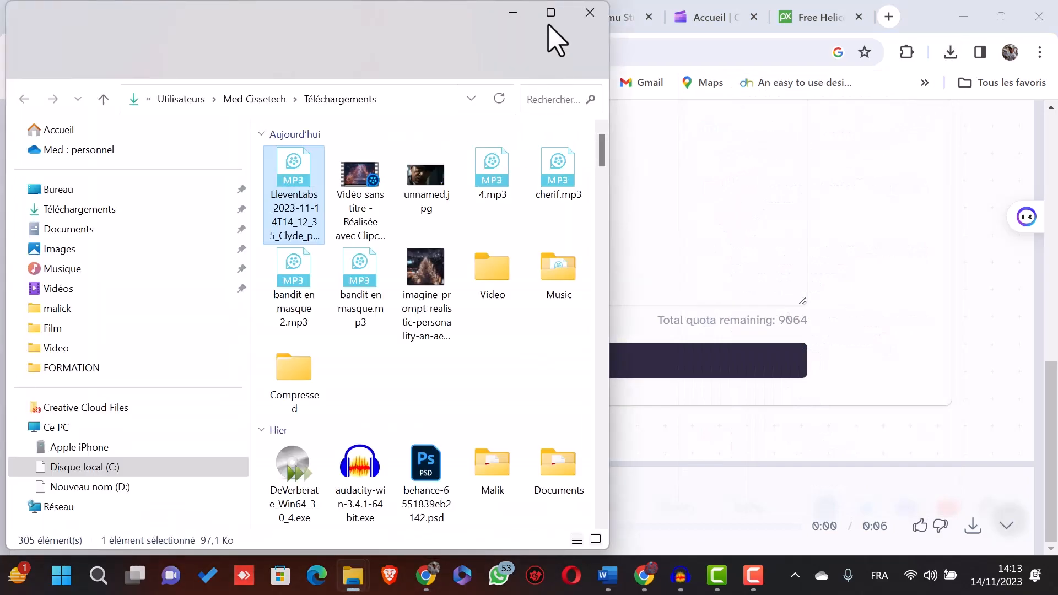
left_click(551, 12)
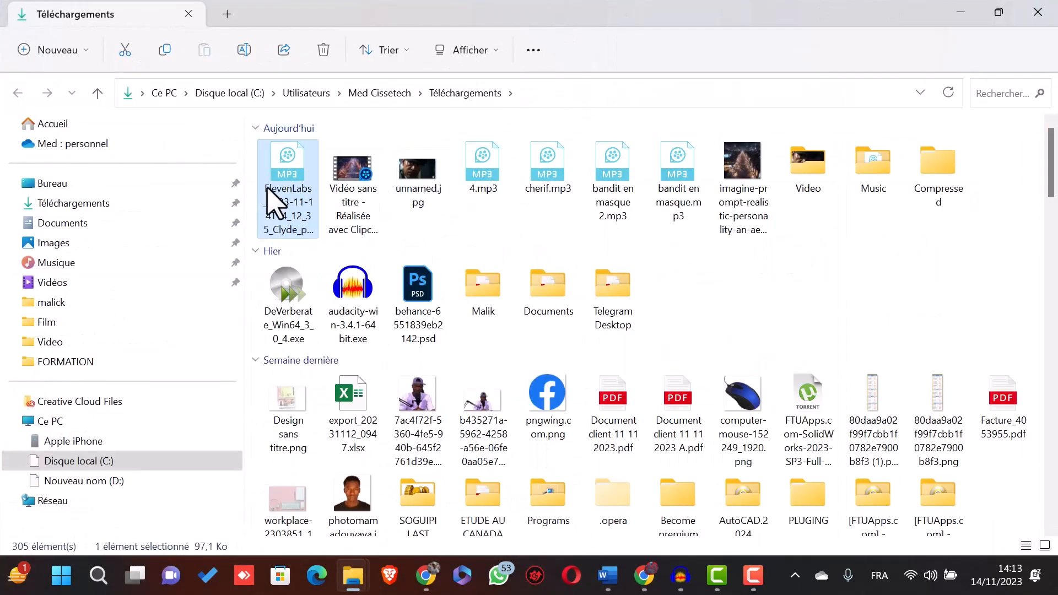
left_click(488, 176)
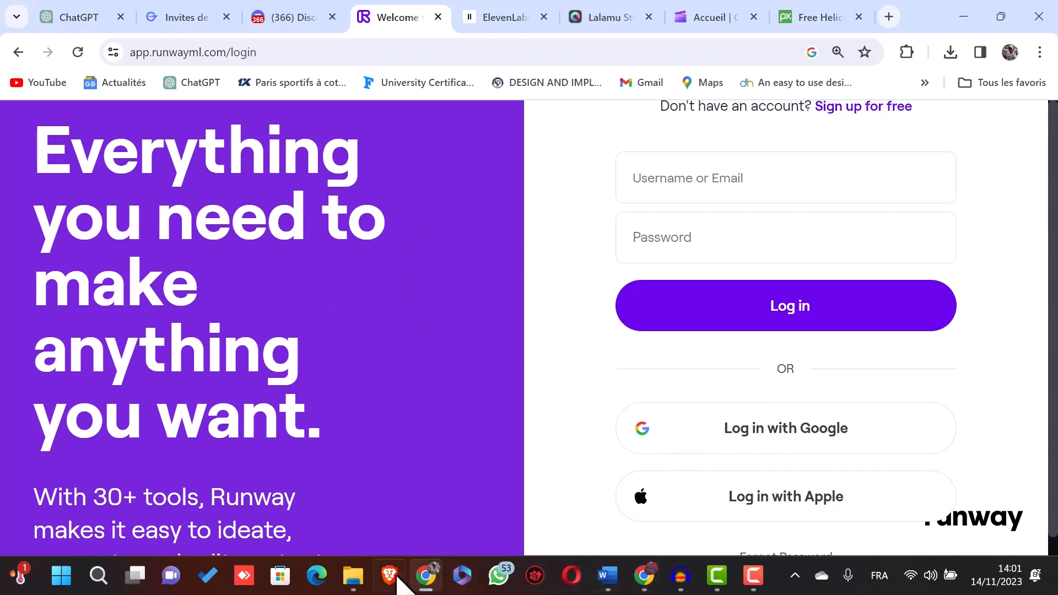
View the Film folder's trailer images in the photo viewer, starting with the chaotic police-car scene, and select a group of them in the folder.
left_click(355, 581)
double_click(574, 279)
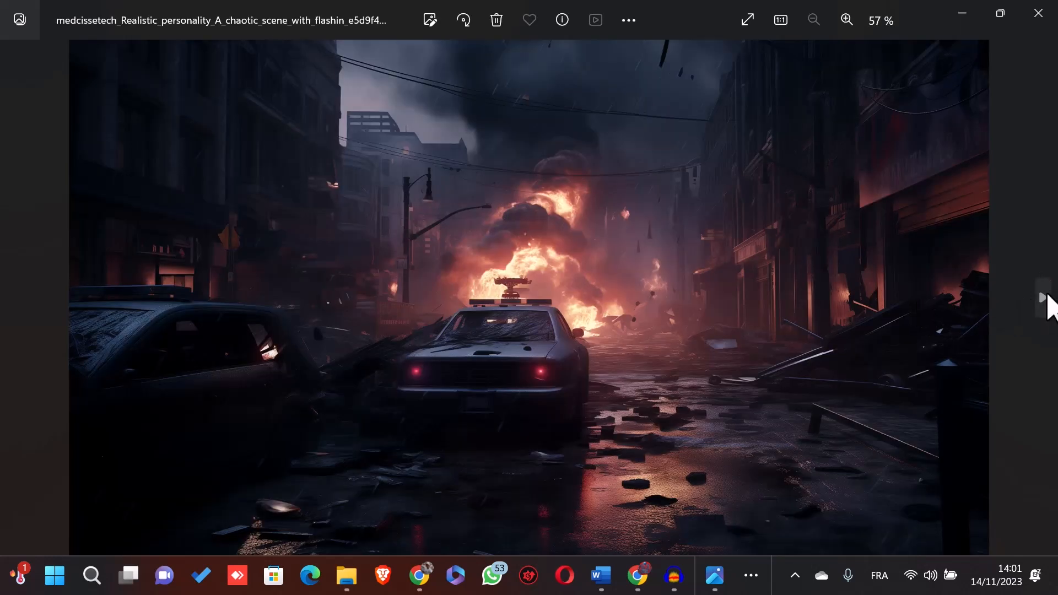
left_click(1047, 297)
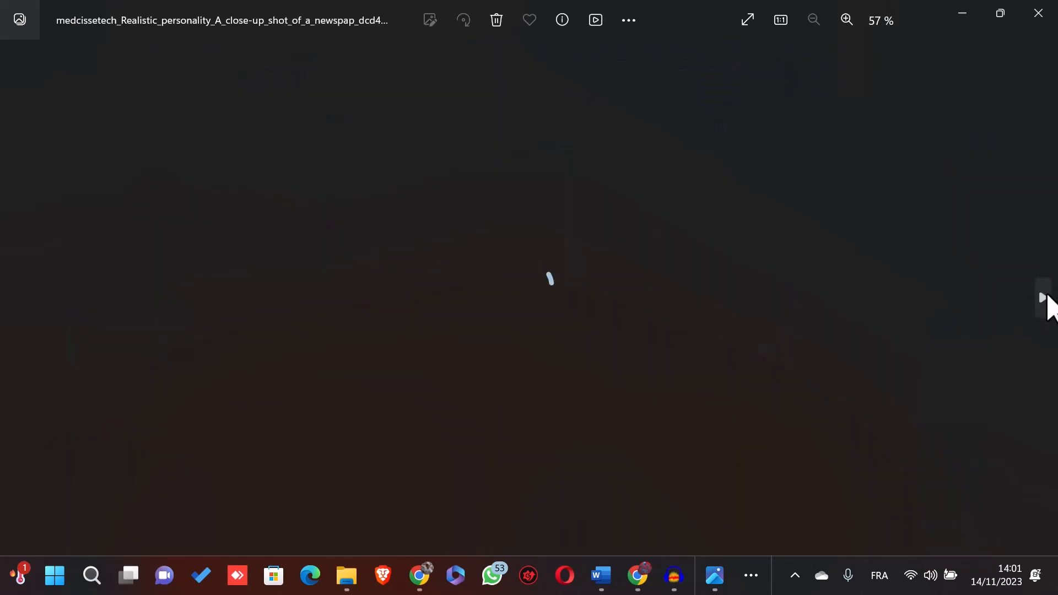
left_click(1048, 298)
left_click(1047, 297)
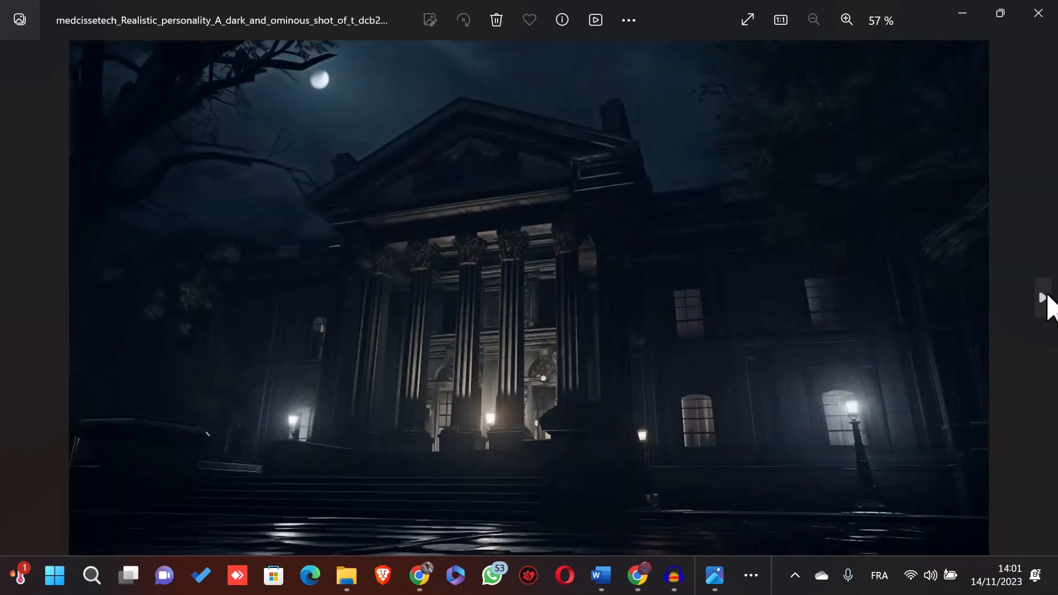
left_click(1048, 297)
left_click(1047, 298)
left_click(1046, 23)
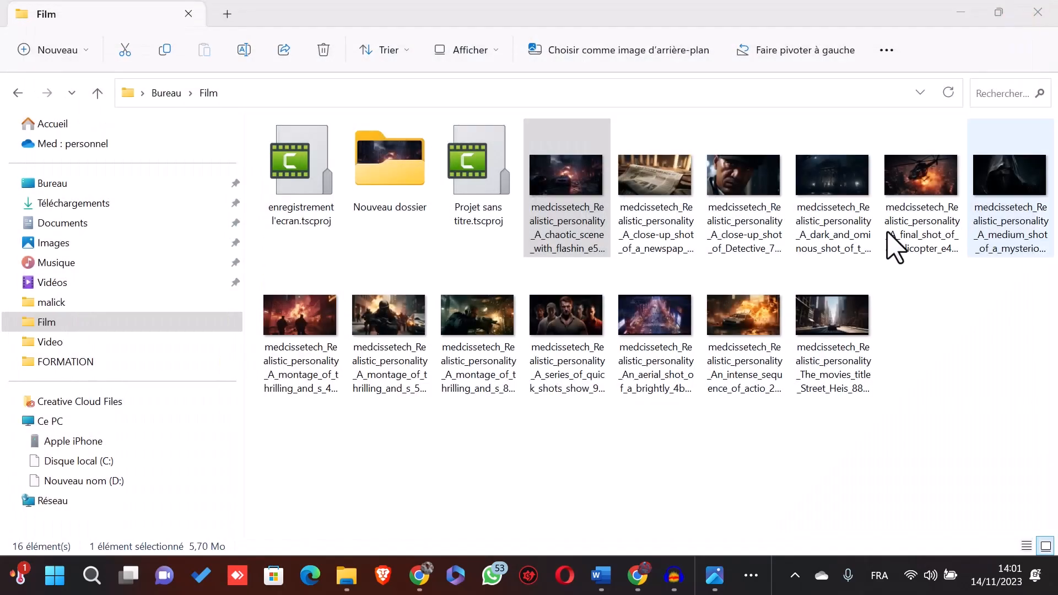
left_click_drag(992, 452, 565, 246)
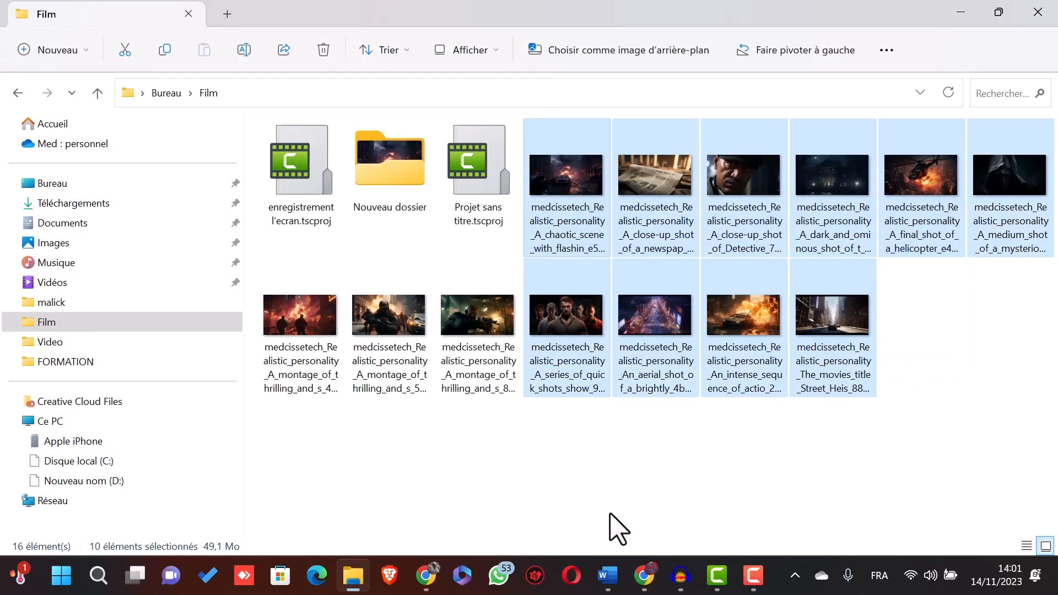
Switch to the Runway login page in Chrome and log in with the Google account.
left_click(431, 586)
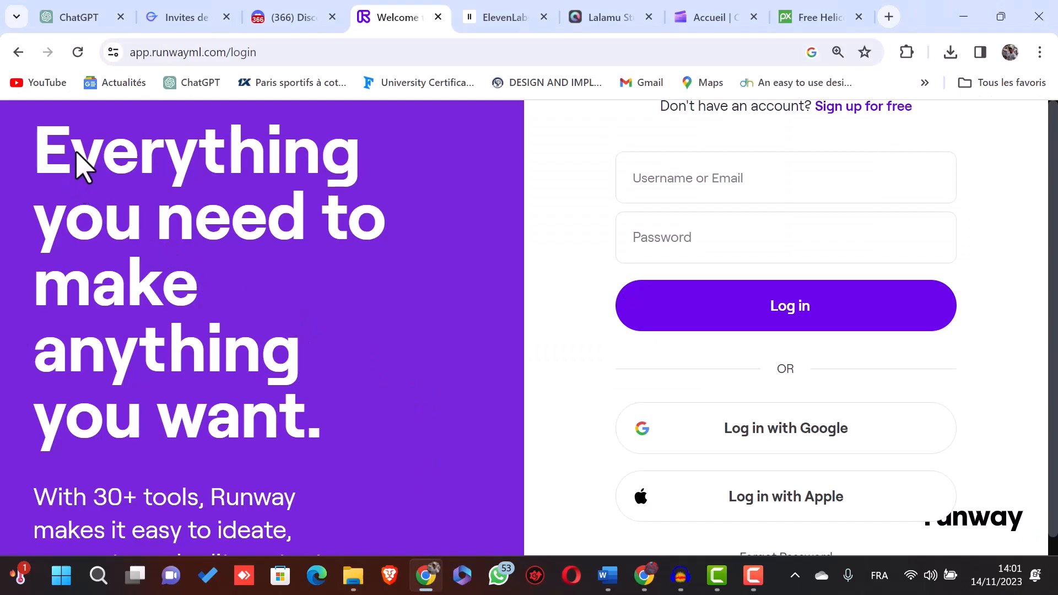
left_click(432, 576)
left_click(441, 574)
left_click(799, 433)
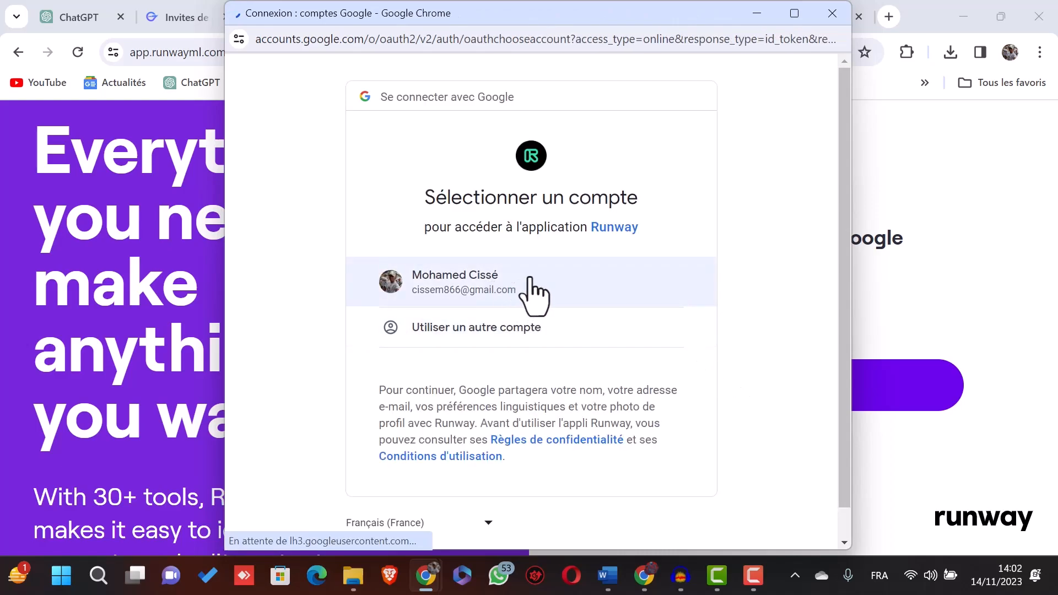
left_click(533, 283)
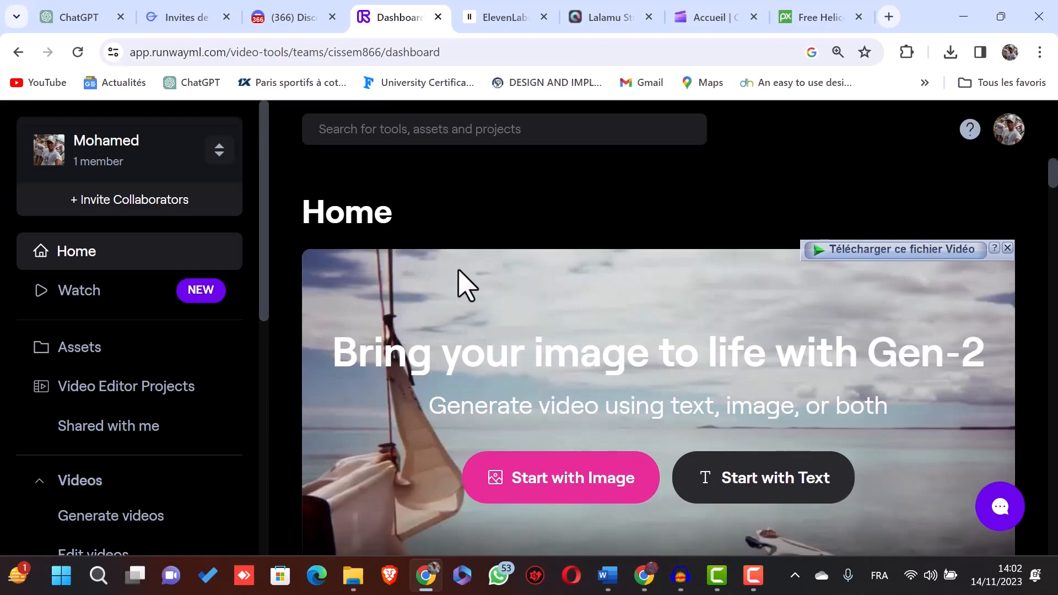
Open Runway's video generation tools and start a Gen-2 video from an image.
scroll(537, 328, "down", 5)
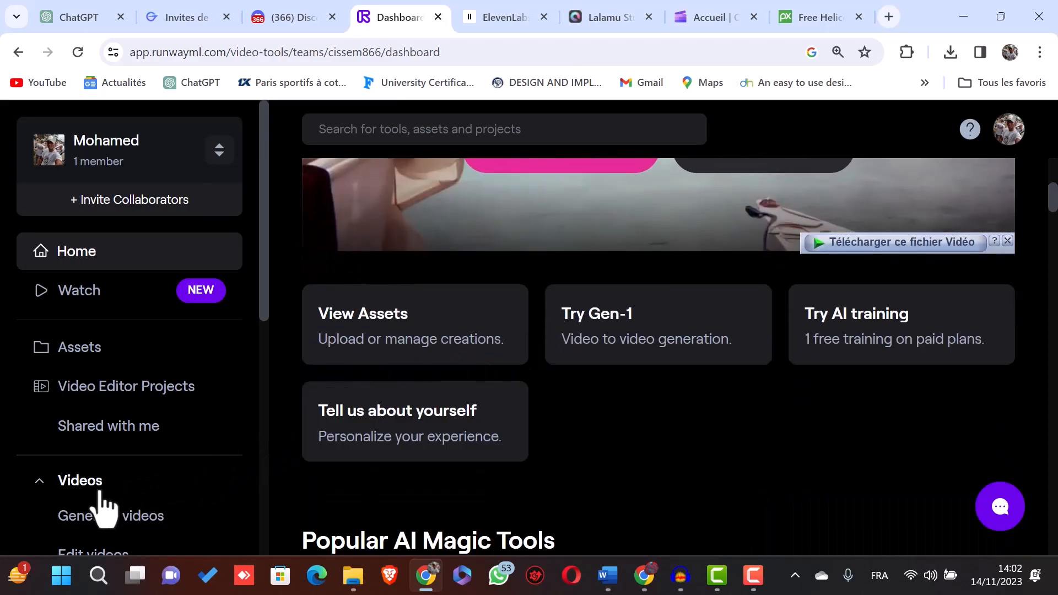
scroll(134, 479, "down", 2)
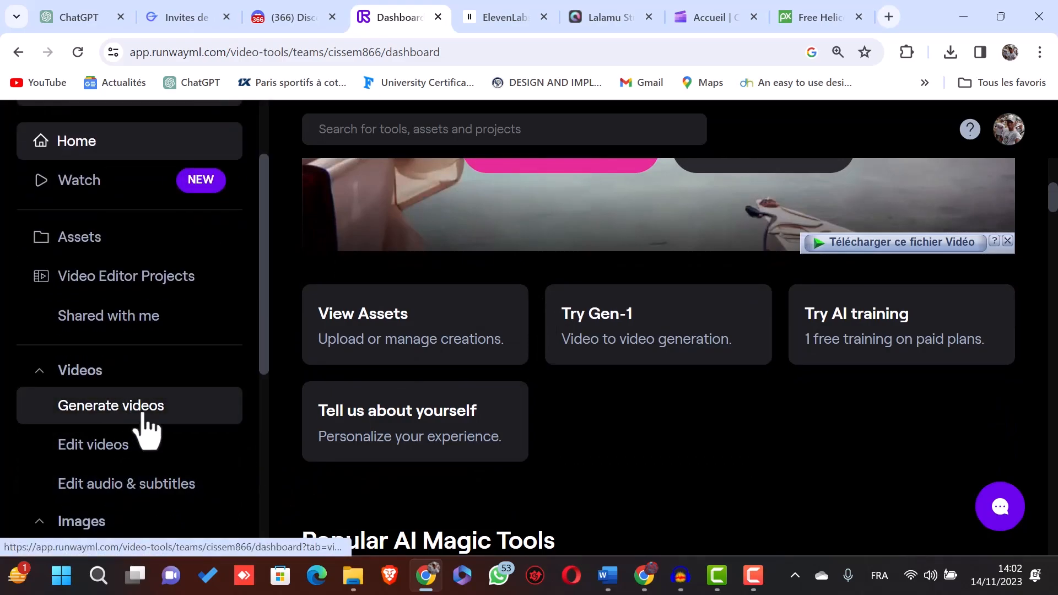
left_click(137, 419)
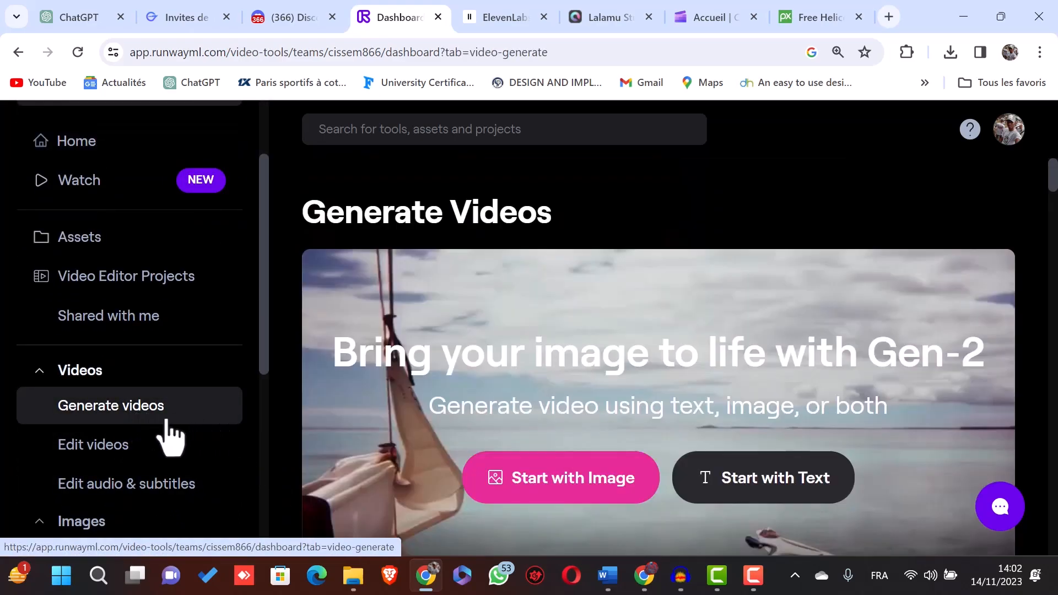
scroll(503, 416, "down", 5)
scroll(574, 425, "up", 3)
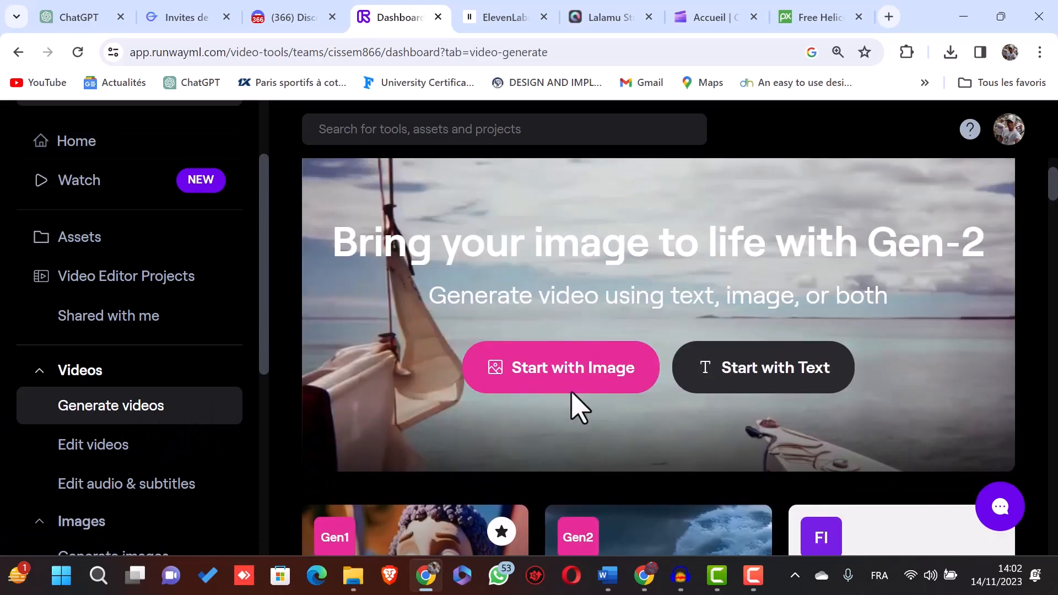
left_click(552, 368)
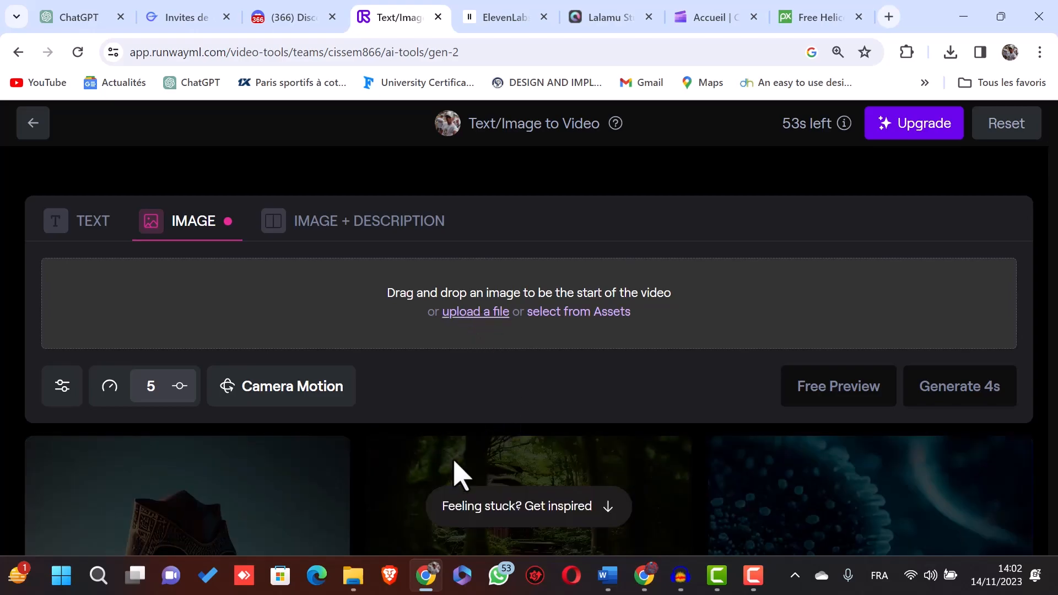
Add the chaotic police-car scene image from the Film folder as the start image of the Gen-2 video.
left_click(353, 575)
left_click_drag(565, 22, 220, 101)
left_click_drag(219, 379, 652, 315)
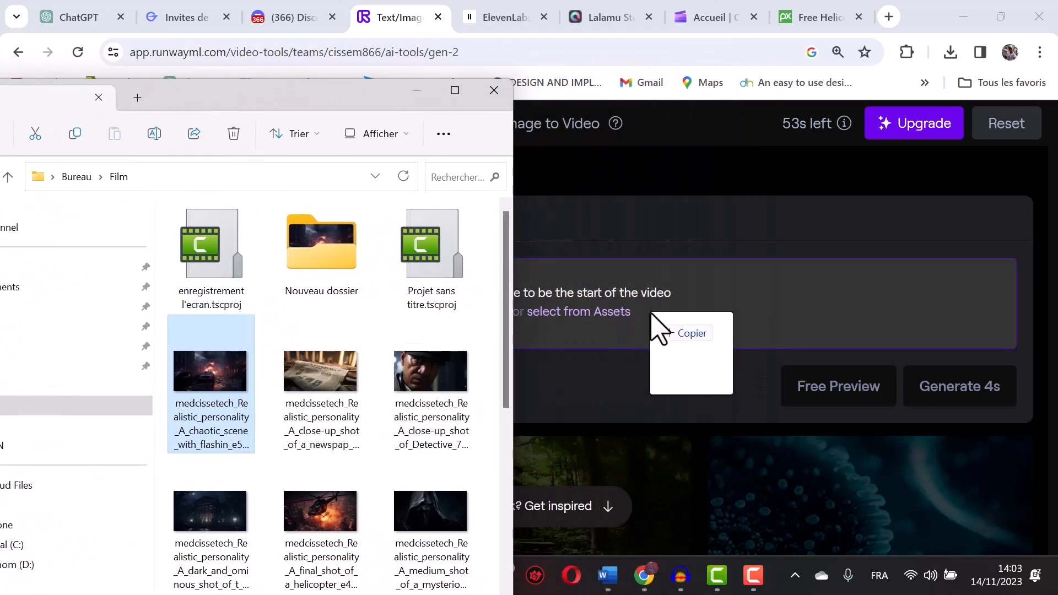
Drop the chaotic police-car image as the Gen-2 start image and play the 4-second video generated from it.
left_click_drag(652, 315, 653, 319)
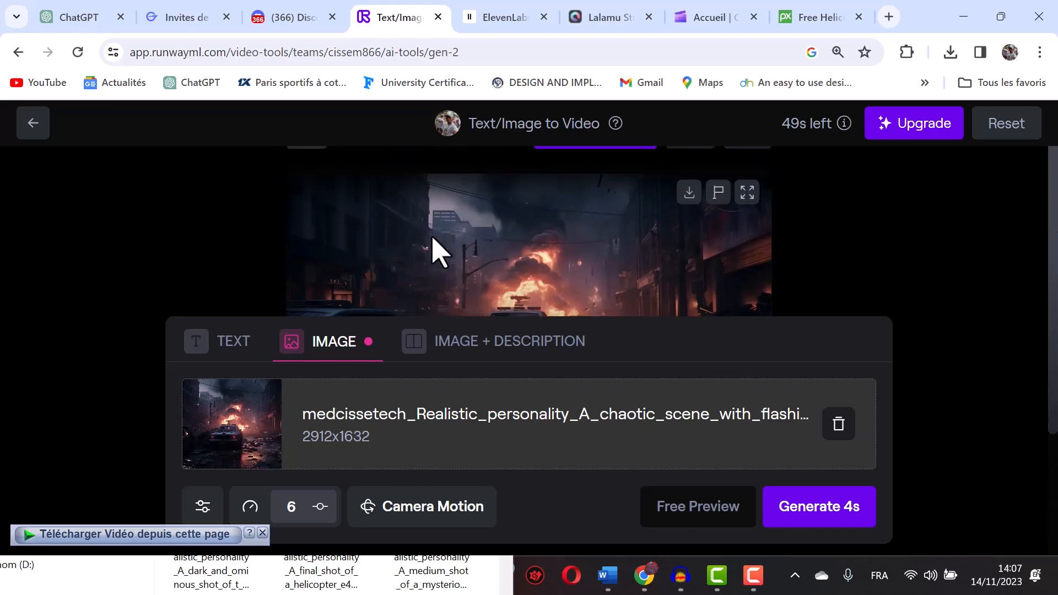
scroll(435, 250, "down", 2)
key("ctrl+minus")
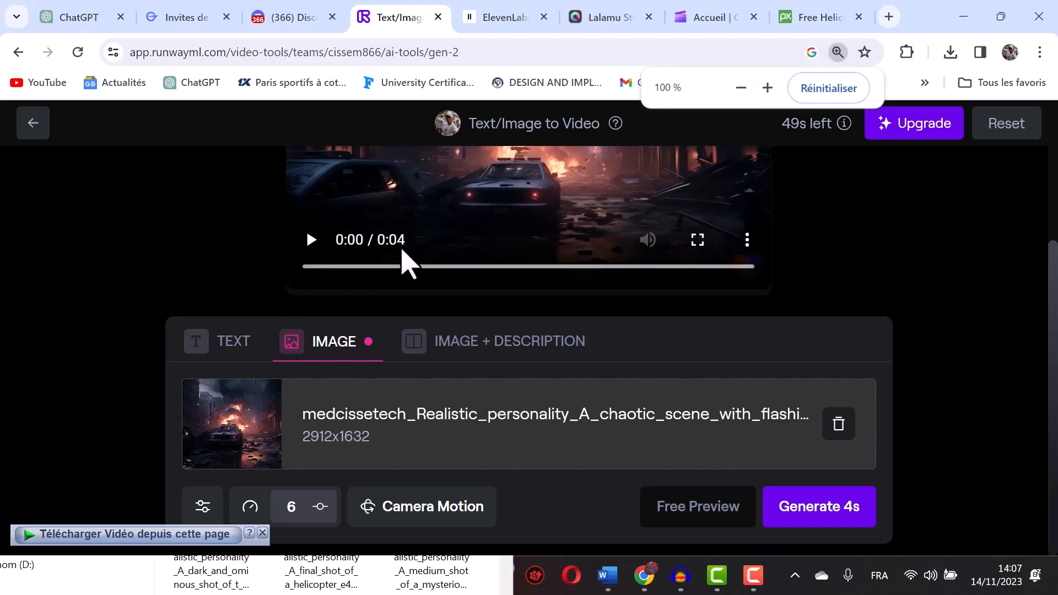
left_click(255, 321)
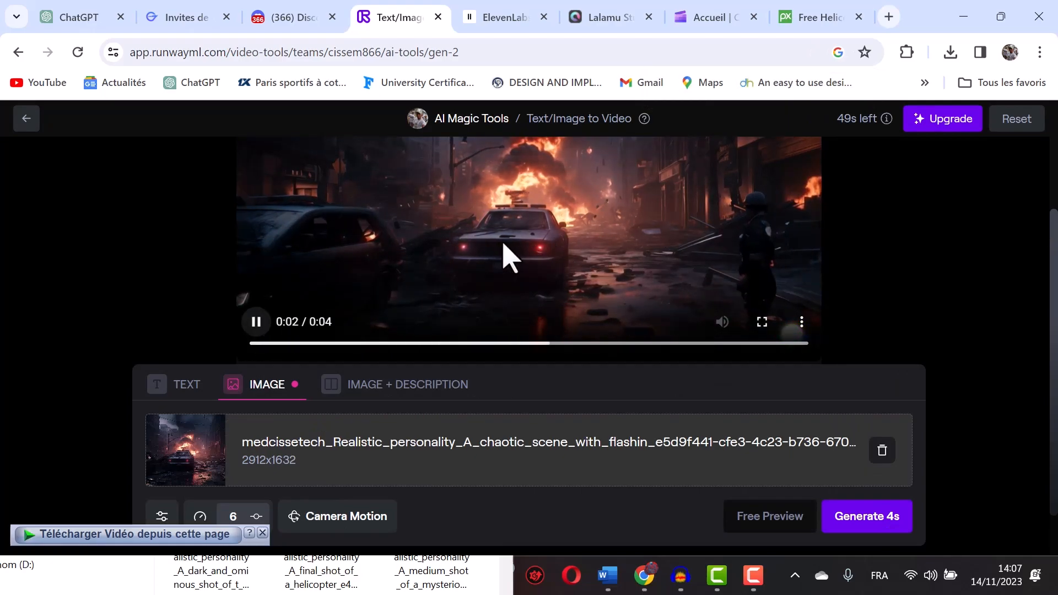
scroll(499, 255, "up", 2)
scroll(607, 262, "down", 2)
scroll(603, 279, "up", 2)
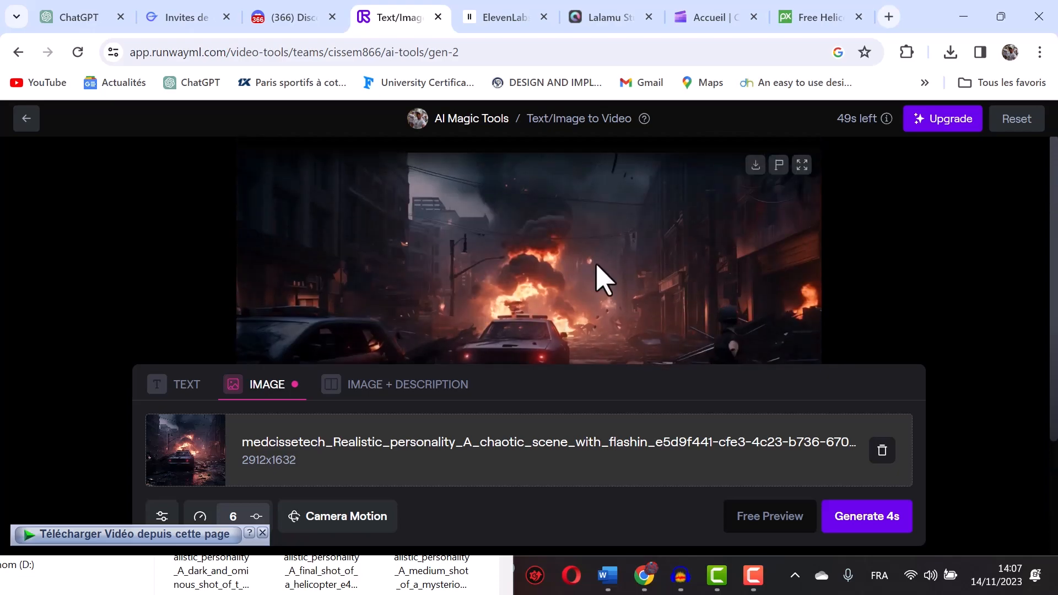
Save the generated police-car video to the computer.
right_click(516, 234)
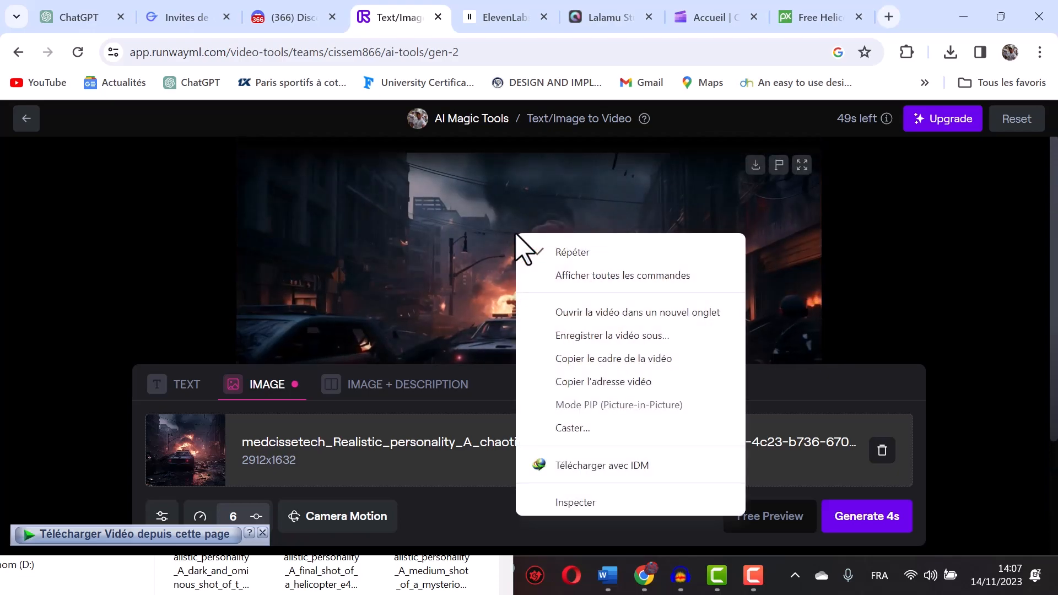
left_click(610, 336)
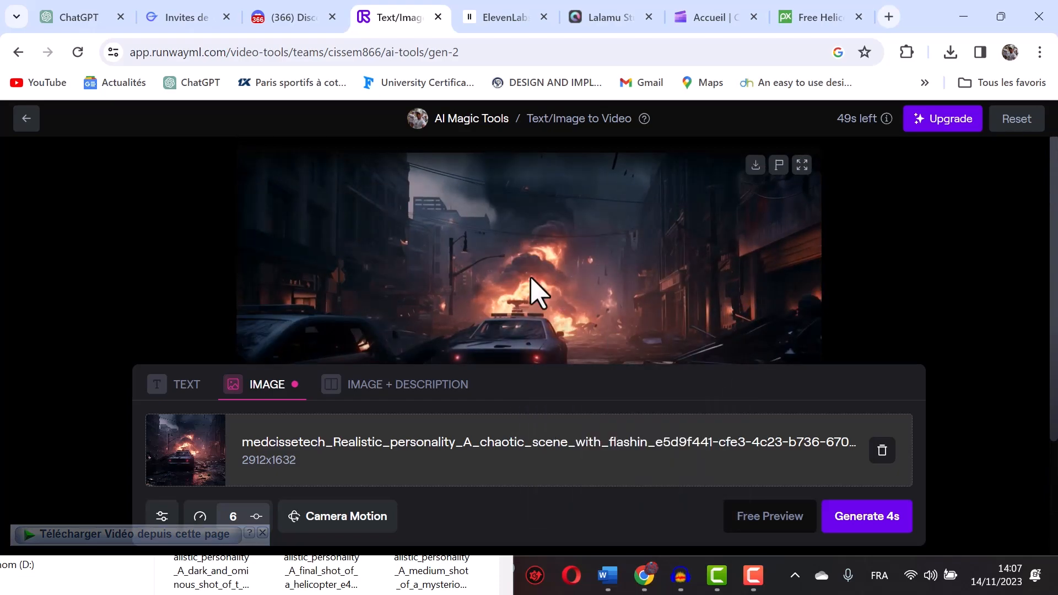
Bring the Film folder beside the Runway page and add the detective close-up image as the next start image.
left_click(475, 586)
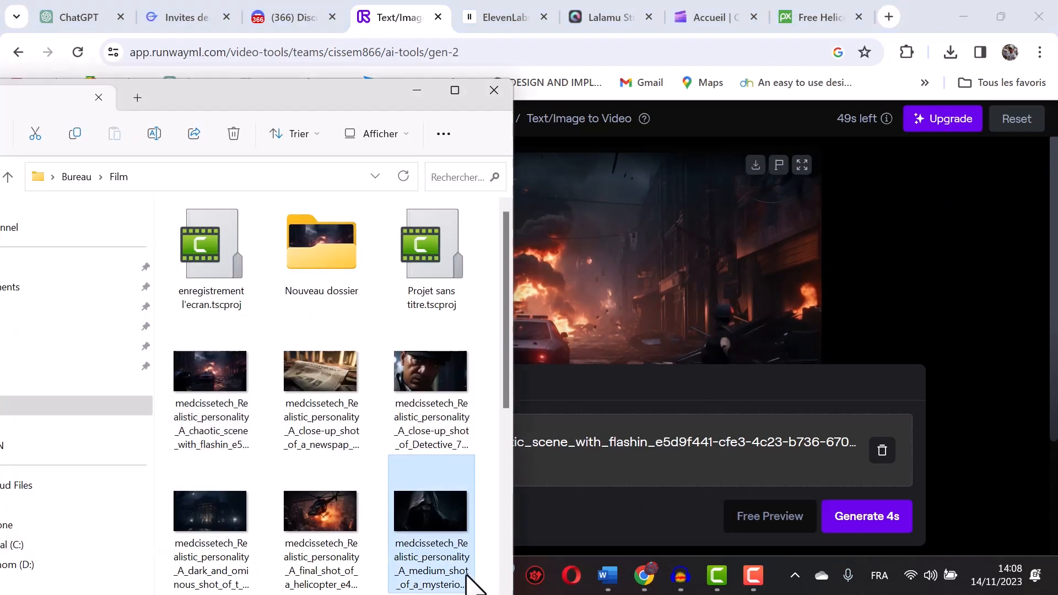
left_click_drag(345, 111, 214, 77)
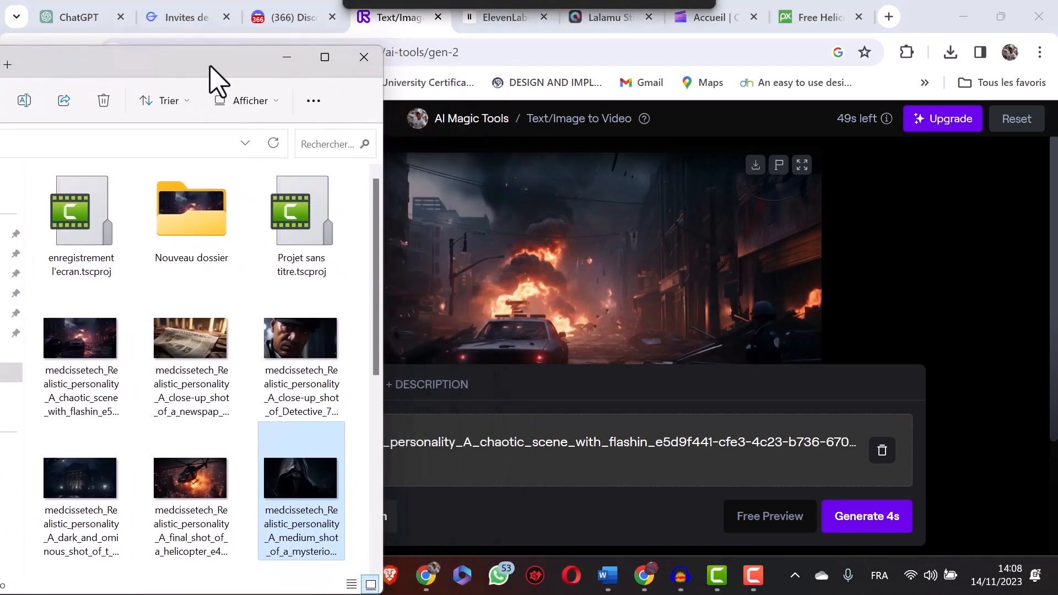
left_click(208, 358)
left_click_drag(430, 381, 567, 461)
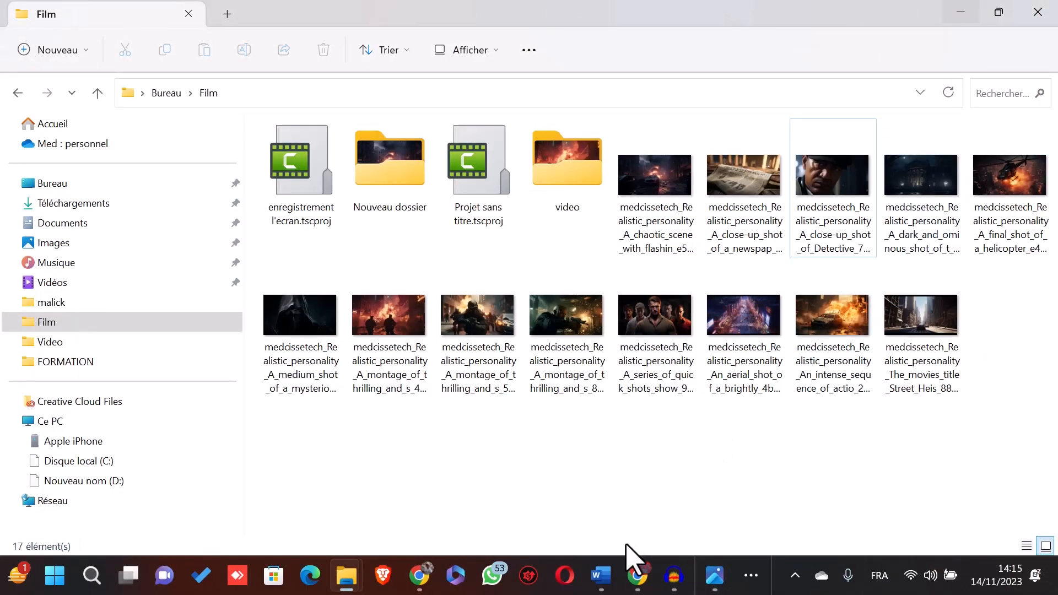
Switch to Chrome and start the Lalamu Studio demo, dismissing its welcome dialog.
left_click(423, 577)
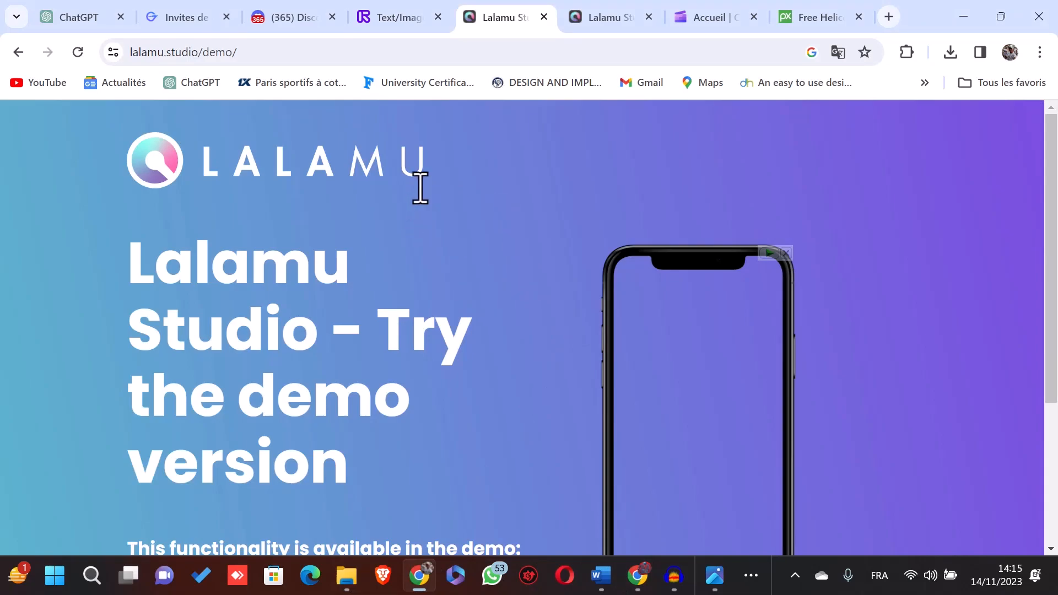
scroll(390, 189, "down", 2)
scroll(540, 295, "down", 2)
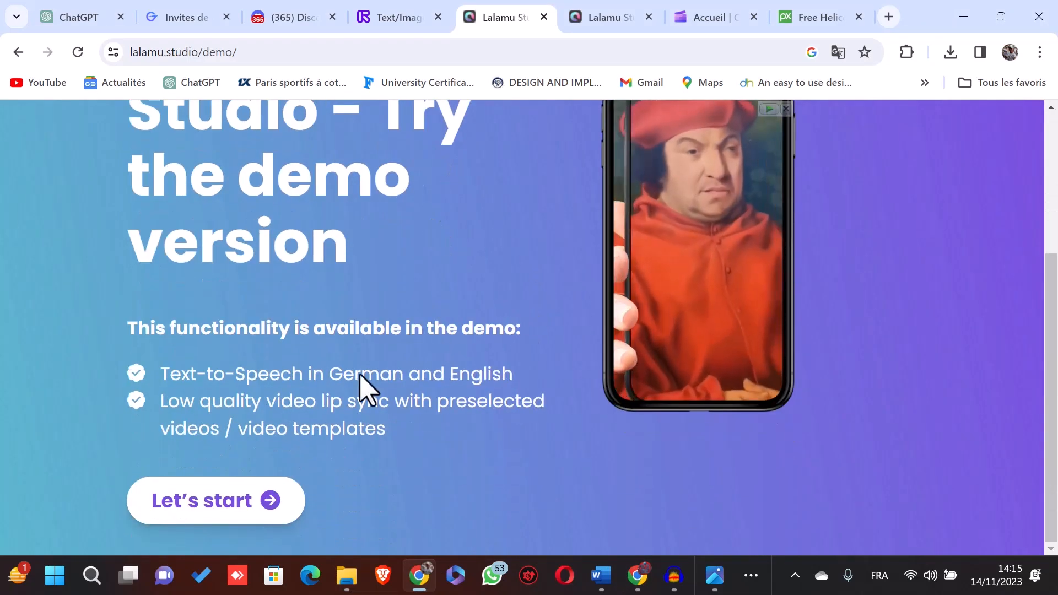
left_click(201, 514)
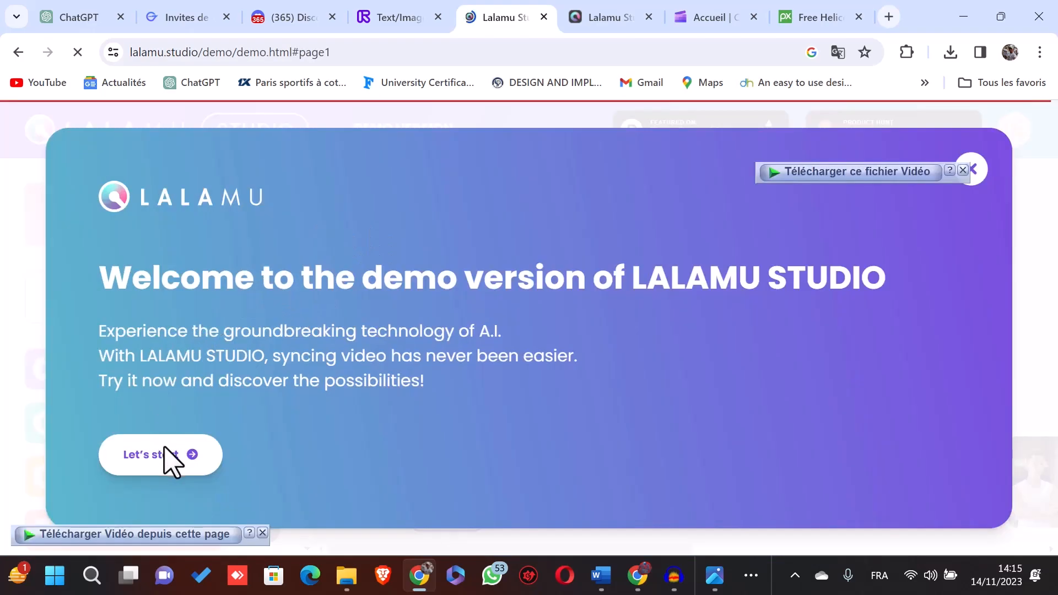
left_click(160, 455)
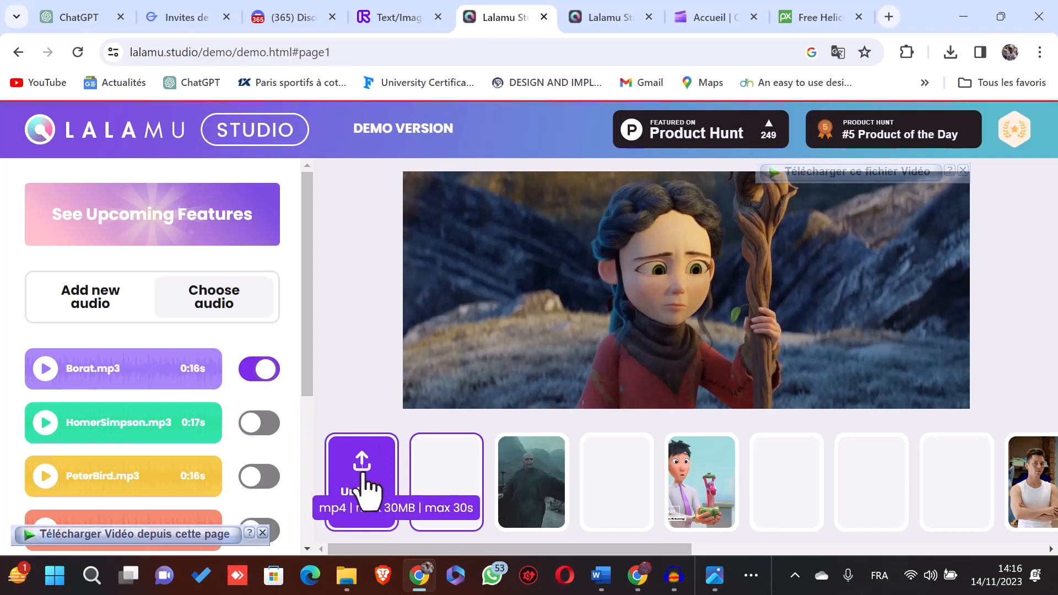
Upload the detective close-up video to Lalamu Studio from the computer's video folder.
left_click(383, 437)
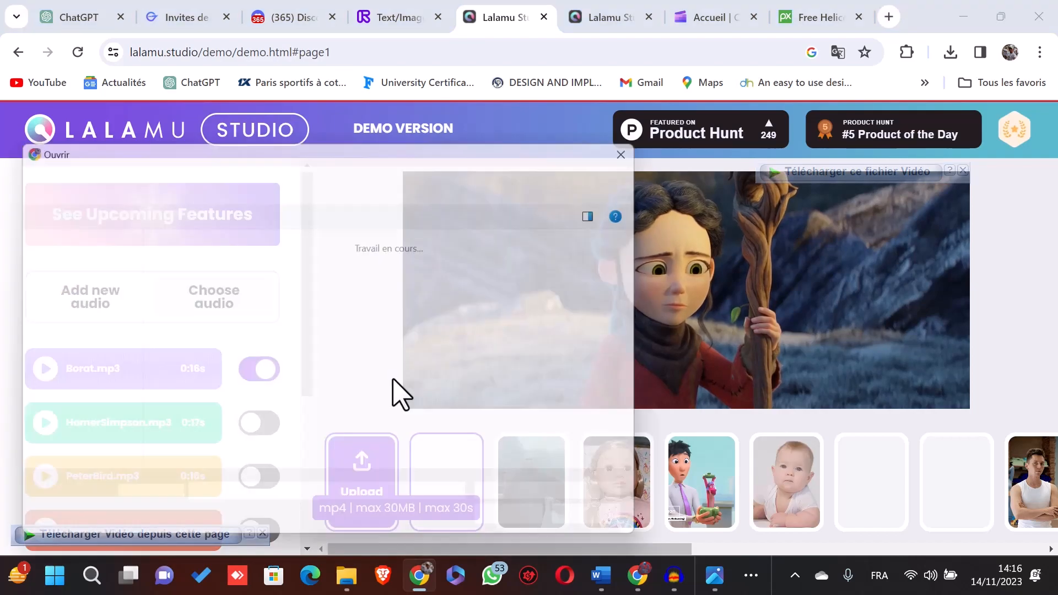
left_click_drag(384, 146, 463, 92)
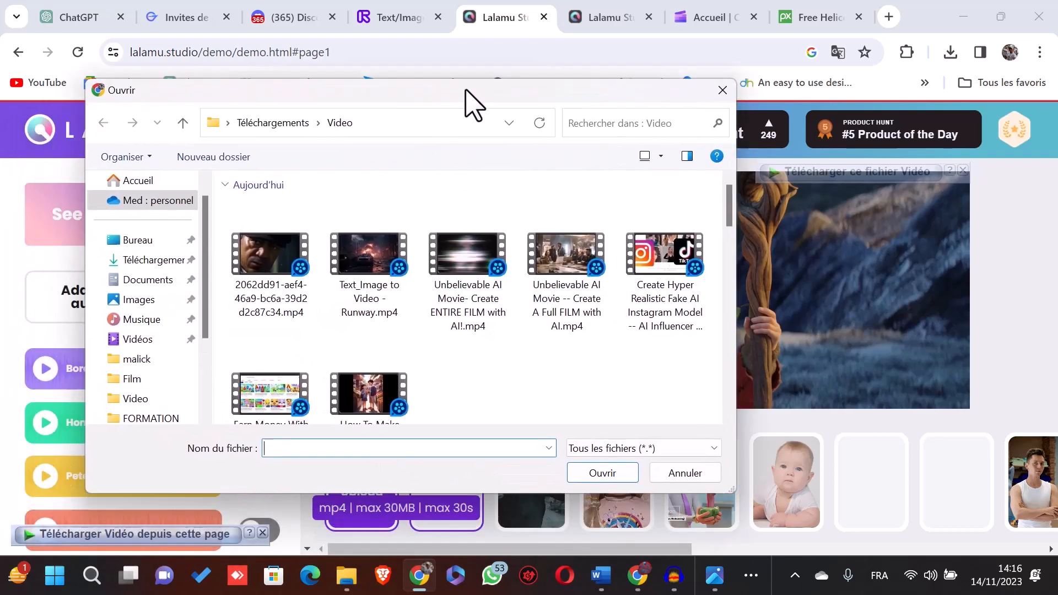
key("Escape")
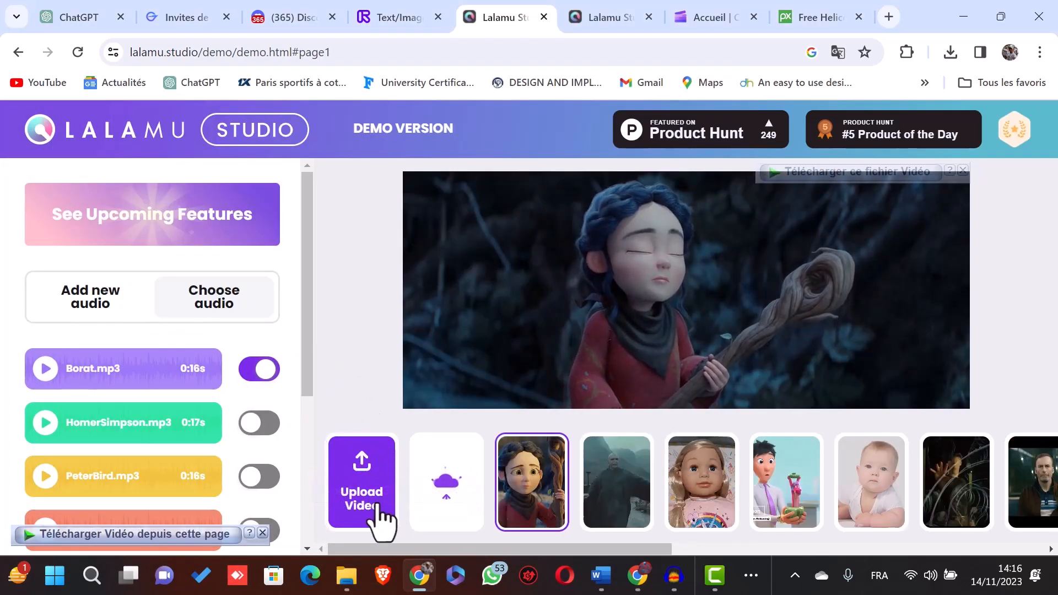
Add the ElevenLabs voice recording as new audio by uploading its file.
left_click(72, 301)
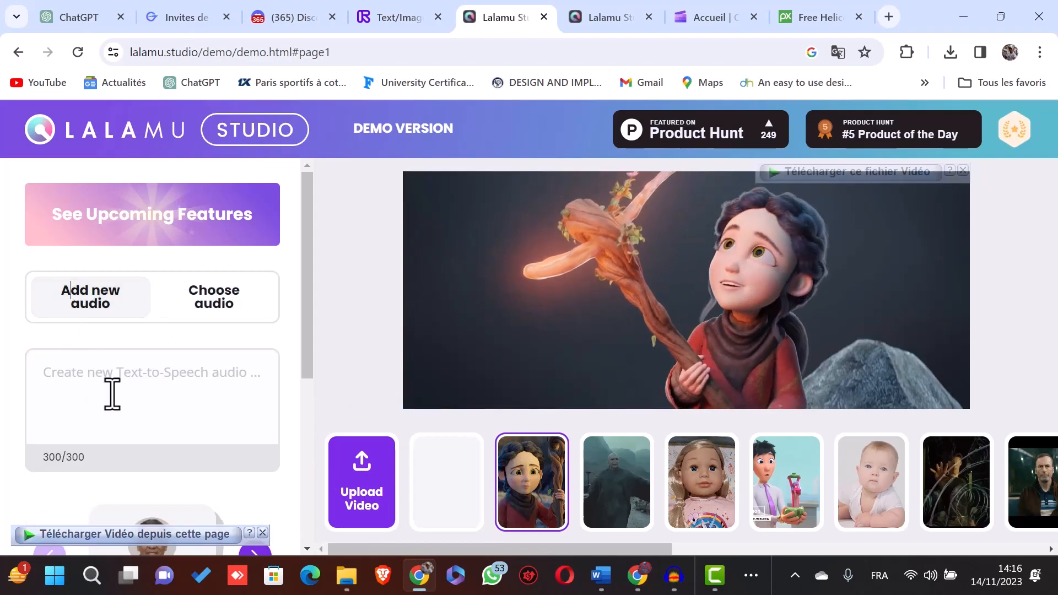
scroll(118, 392, "down", 5)
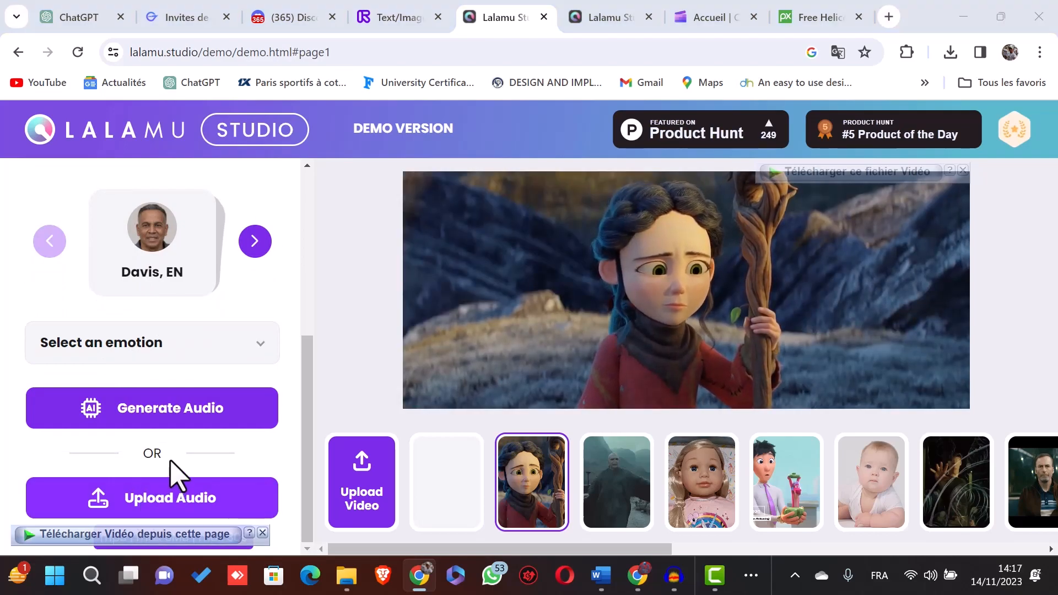
left_click(175, 479)
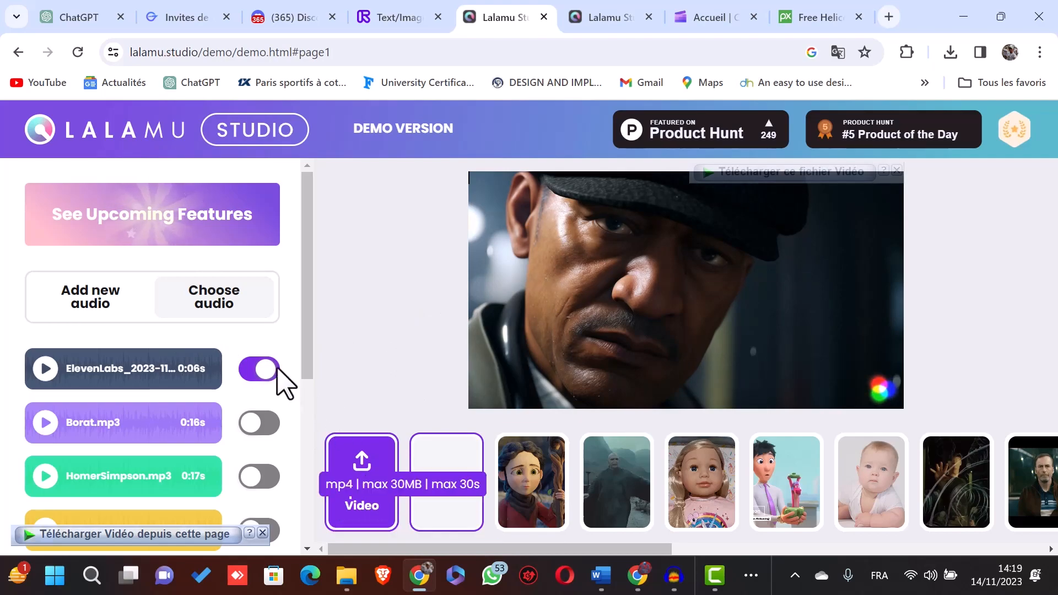
Generate a lip-sync video of the detective with the ElevenLabs audio selected.
scroll(212, 413, "down", 2)
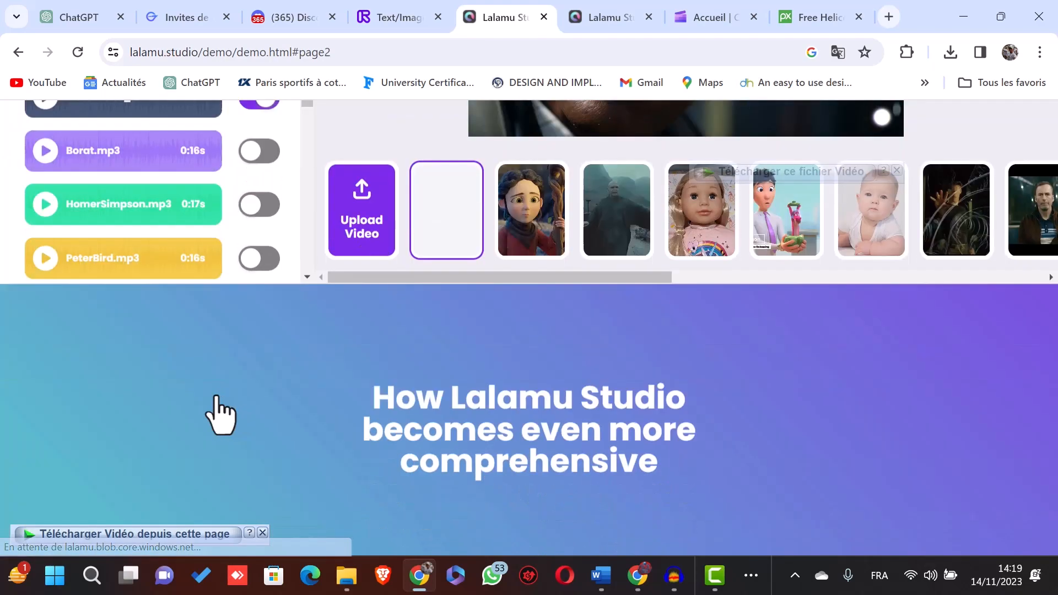
scroll(195, 364, "up", 2)
scroll(187, 339, "down", 5)
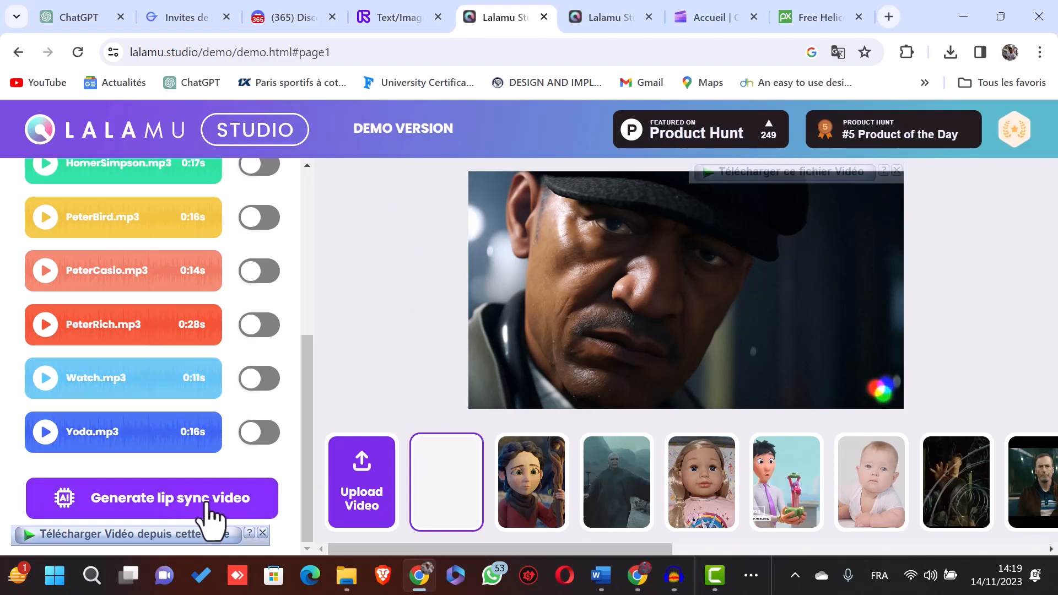
left_click(208, 515)
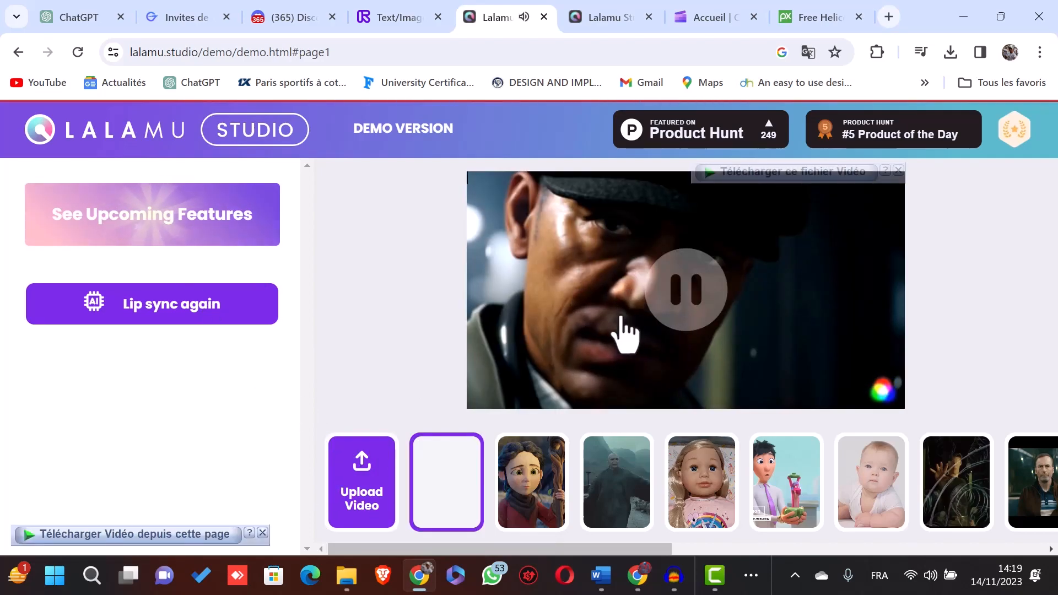
Pause the lip-synced detective video and save it to the computer.
left_click(690, 306)
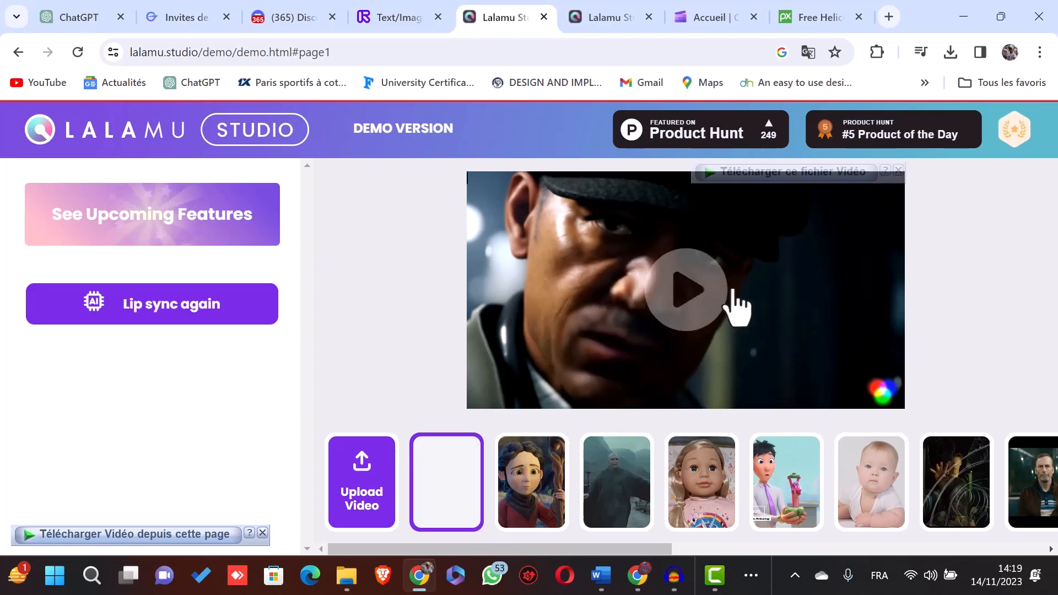
right_click(802, 269)
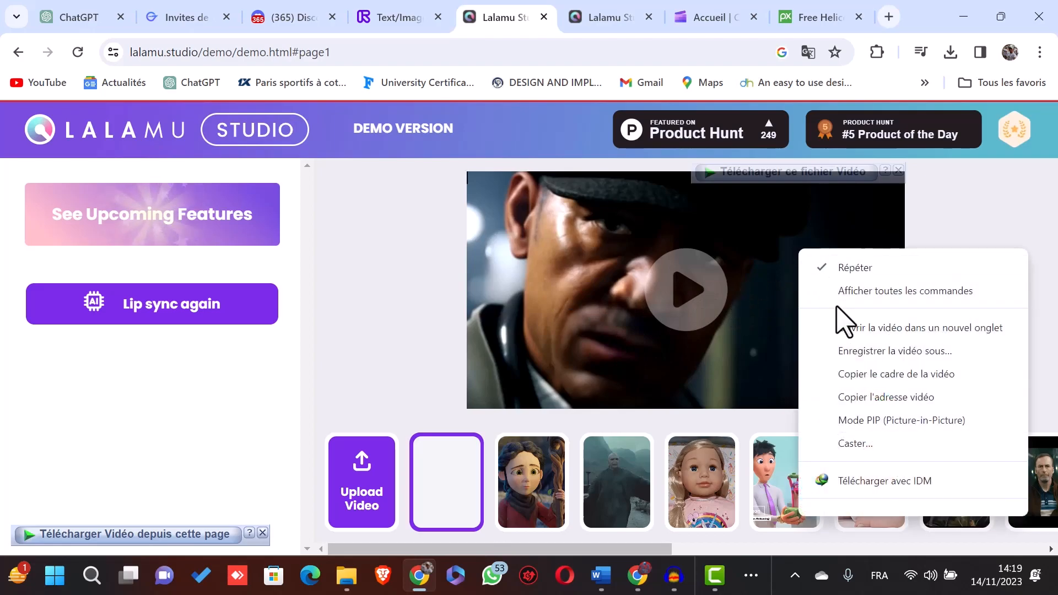
left_click(877, 352)
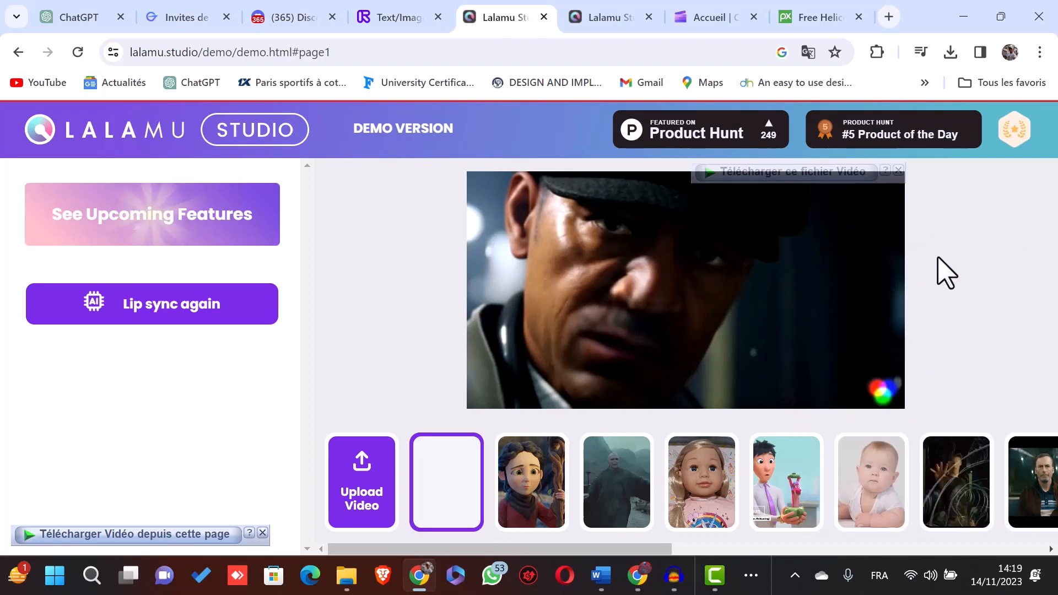
left_click(629, 357)
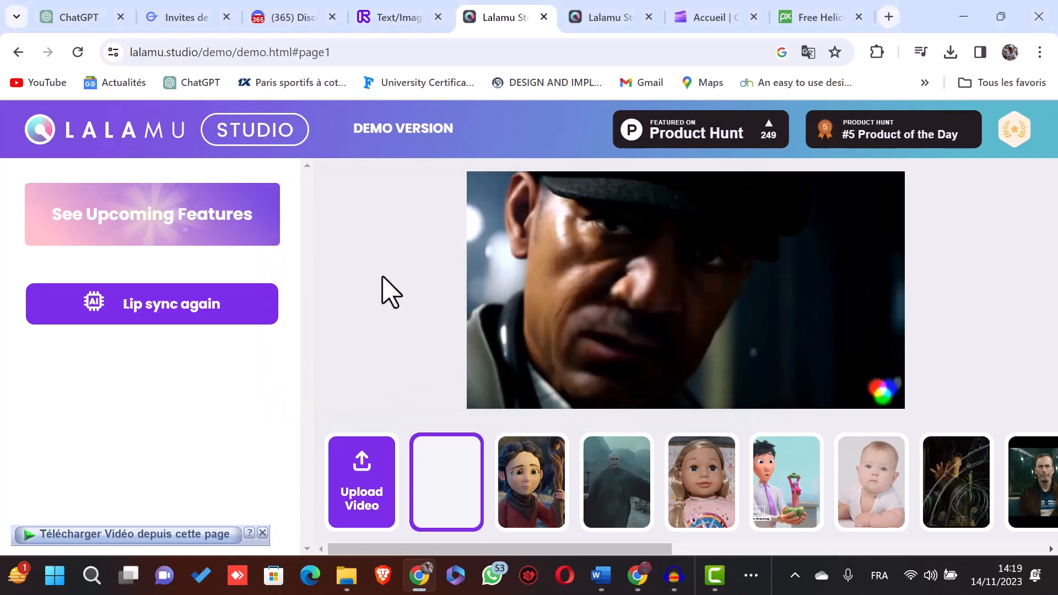
Sign in to Clipchamp with the Google account and answer the profile questions with Contenu and Autre.
mouse_move(619, 255)
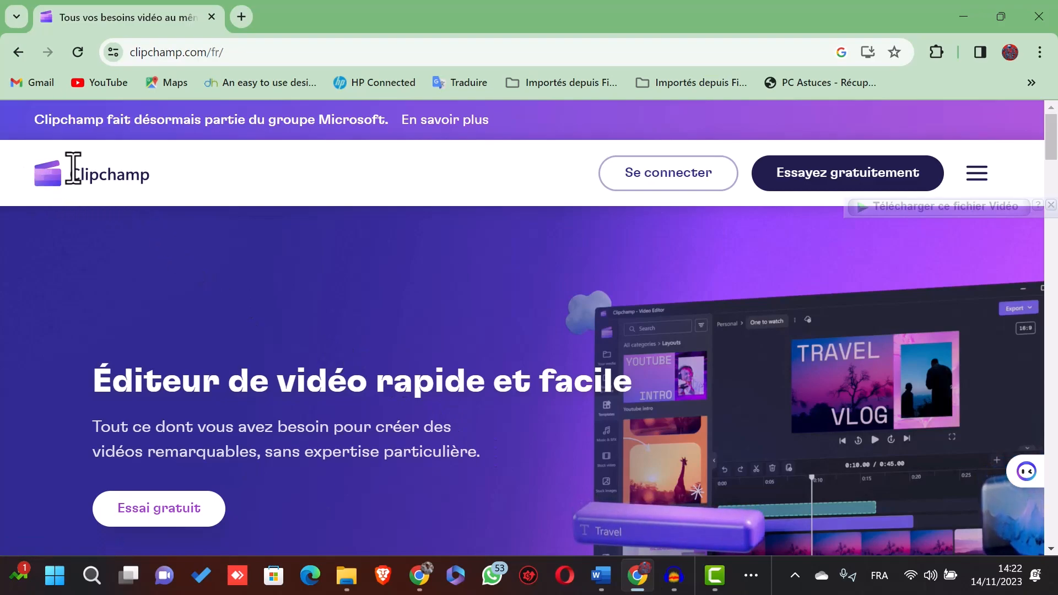
left_click(861, 178)
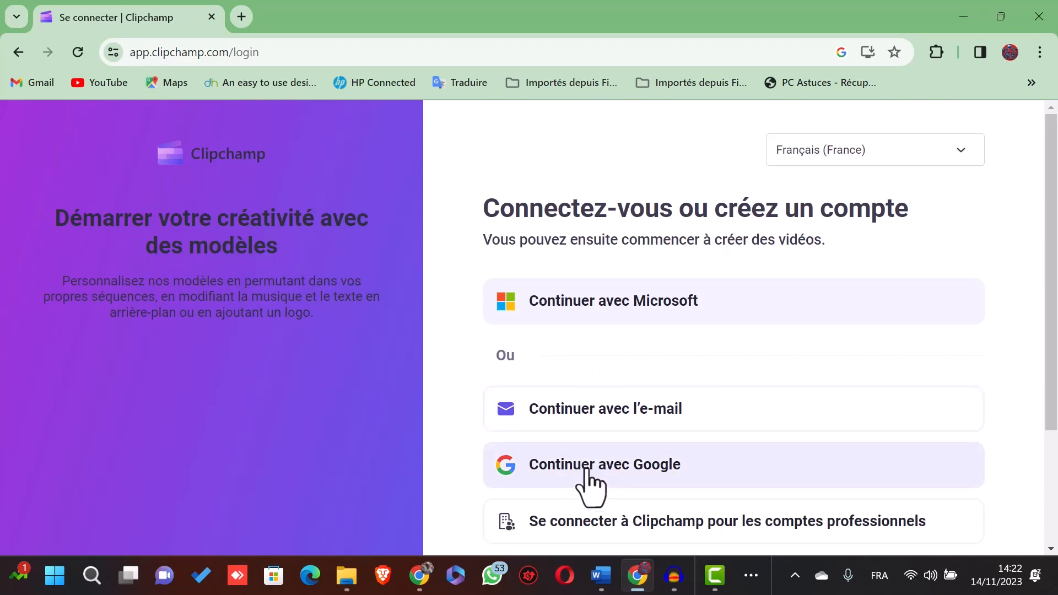
left_click(629, 465)
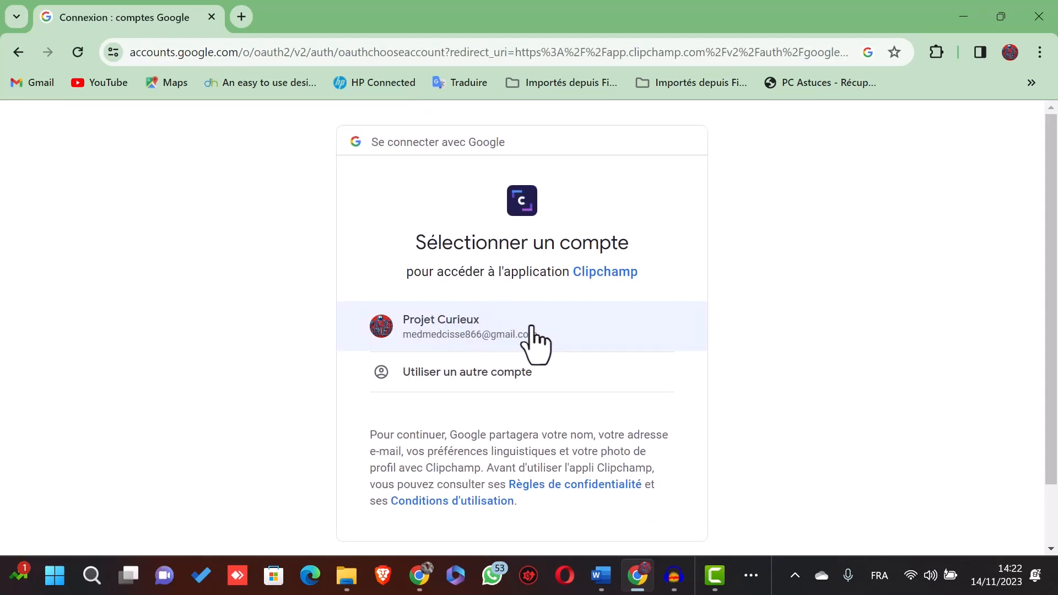
left_click(531, 327)
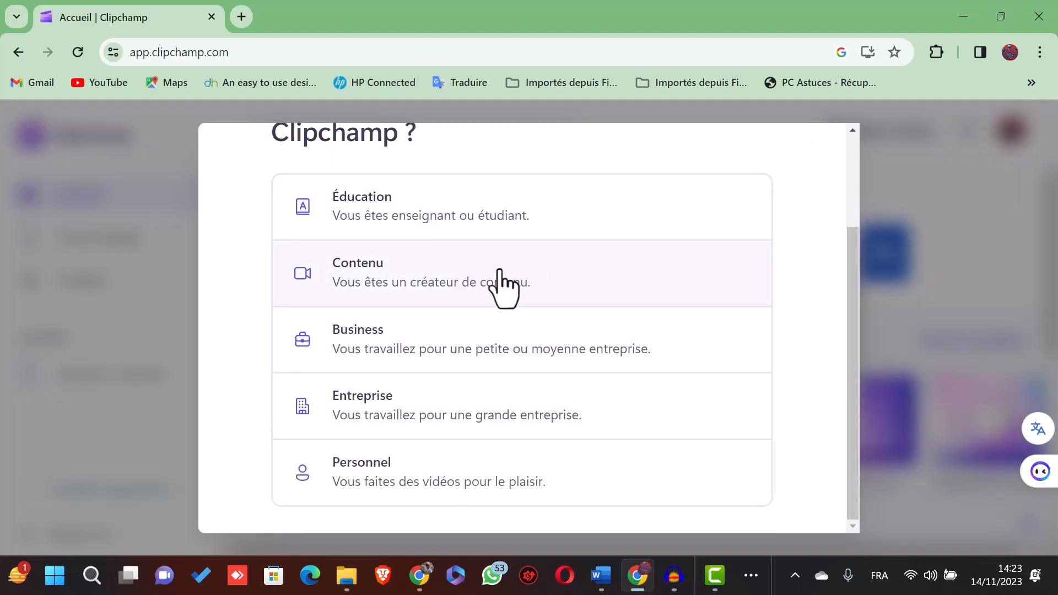
scroll(503, 285, "down", 8)
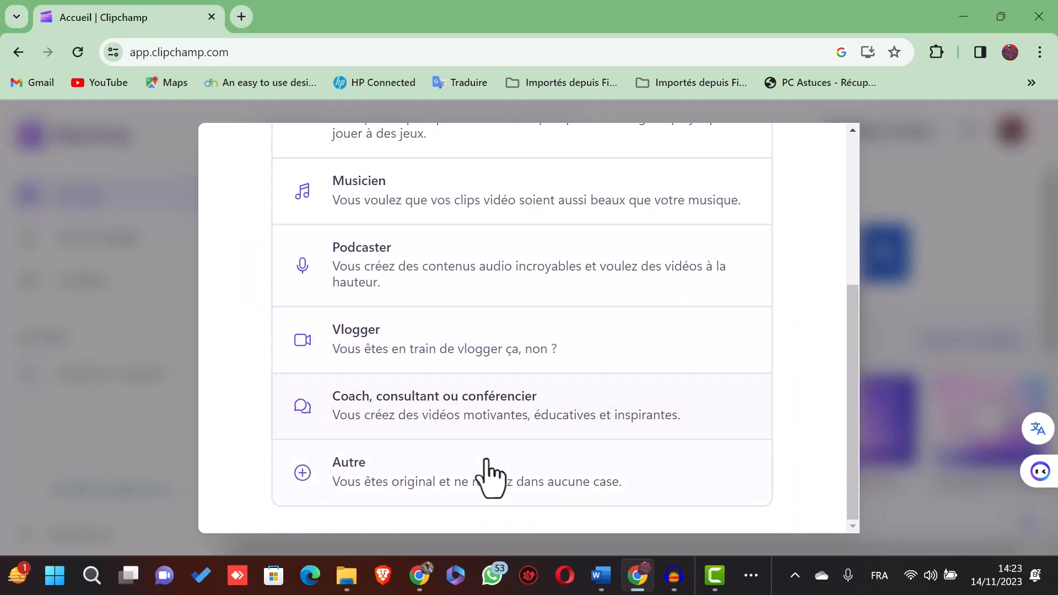
left_click(494, 482)
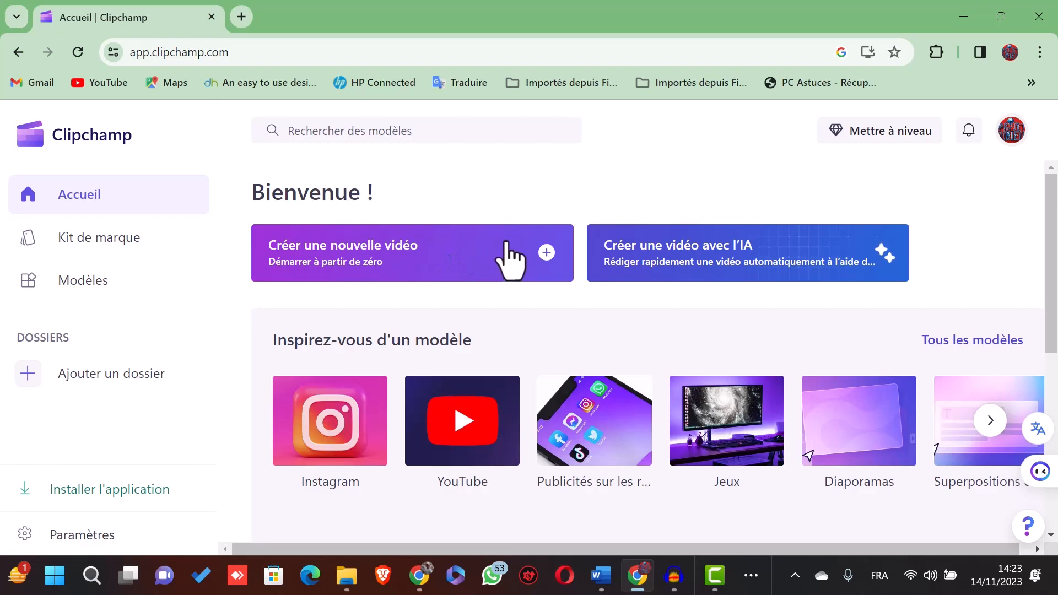
Create a new video from scratch in Clipchamp and import the Gen-2 clips and the lip-synced detective video.
left_click(547, 255)
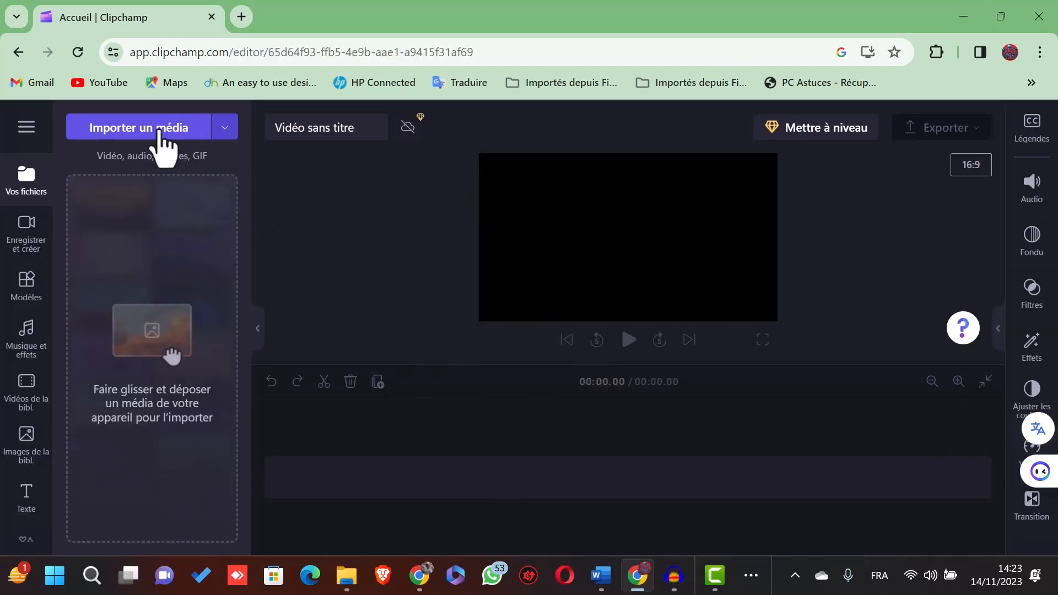
left_click(161, 134)
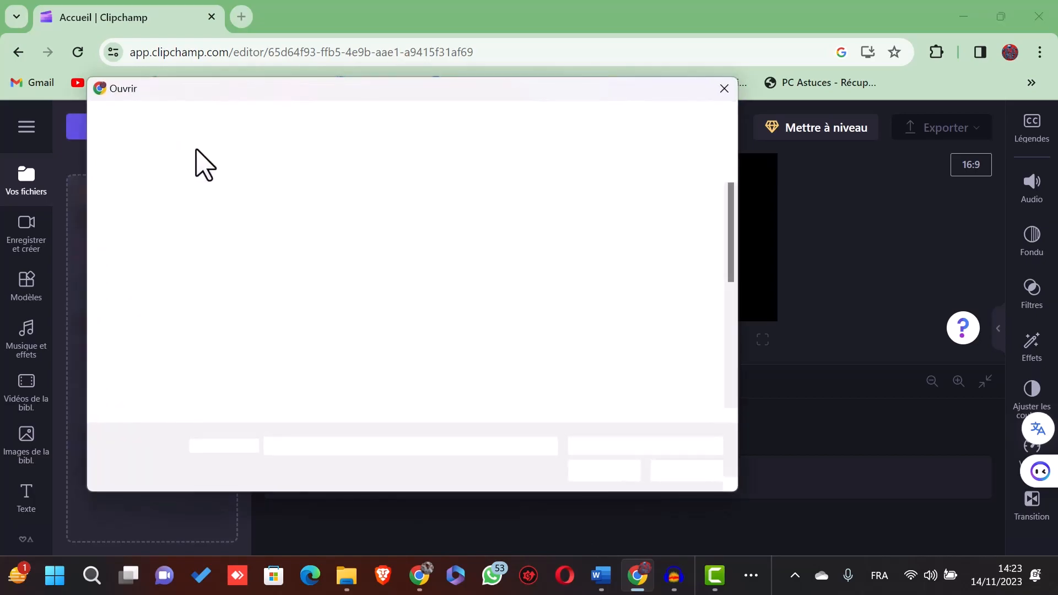
left_click_drag(223, 216, 710, 460)
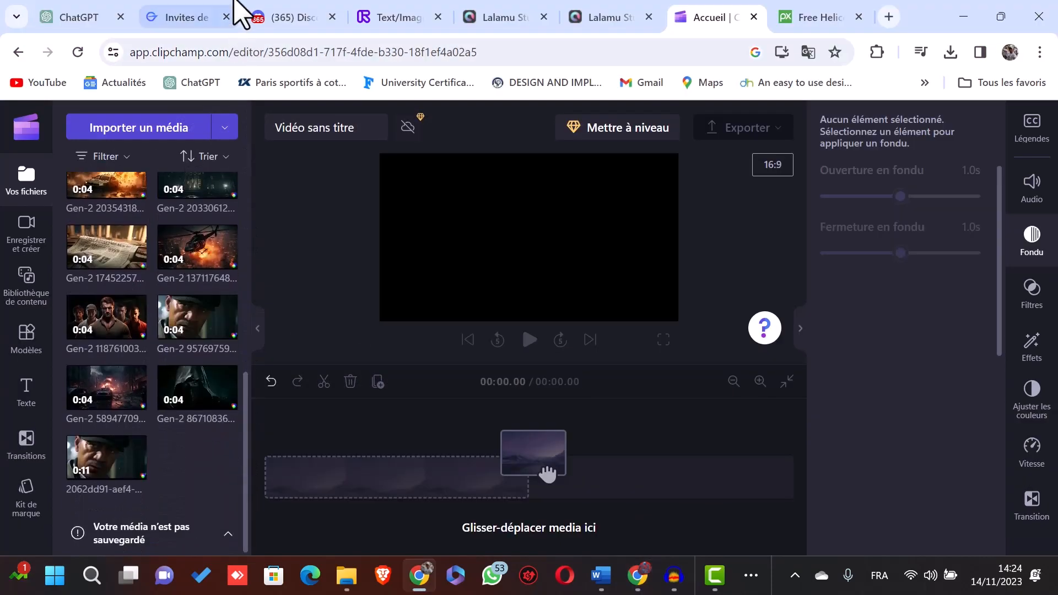
Place the night city street clip at the start of the timeline and the hooded-figure clip right after it.
left_click(214, 17)
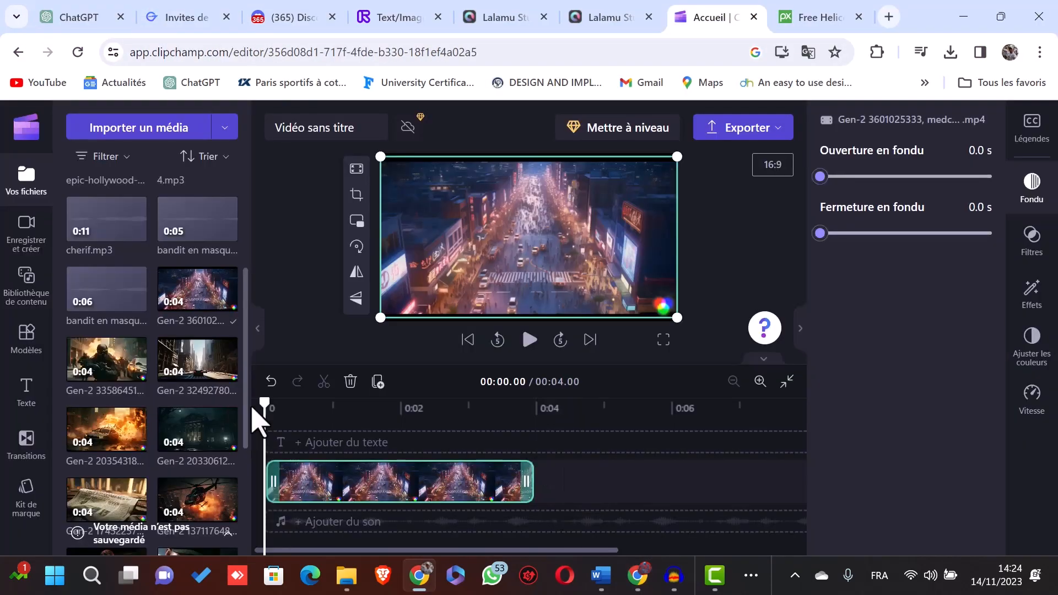
left_click_drag(267, 402, 318, 455)
scroll(165, 408, "down", 4)
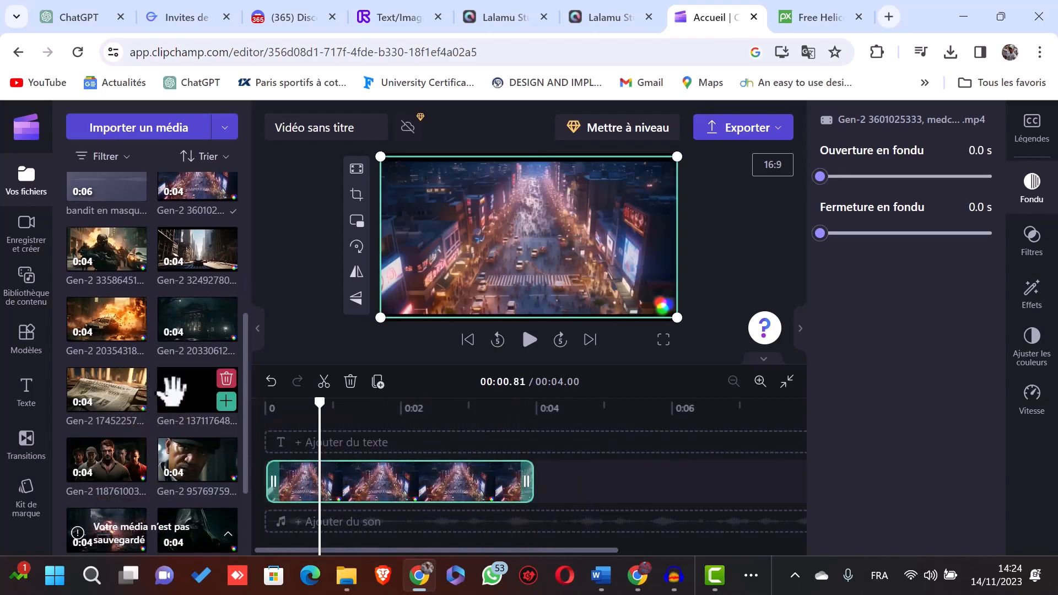
left_click_drag(180, 420, 569, 490)
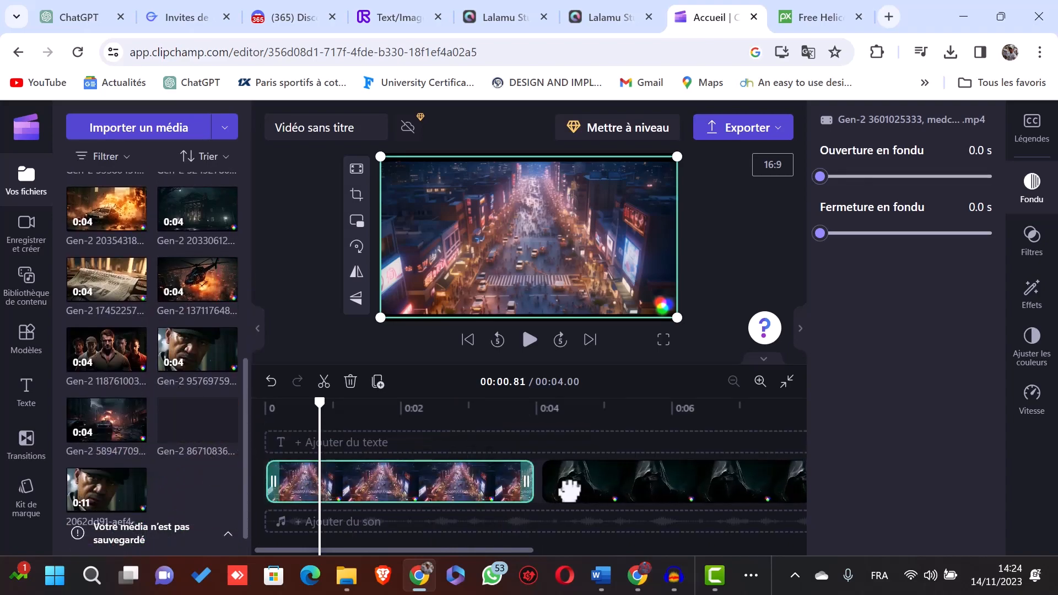
left_click_drag(524, 551, 642, 543)
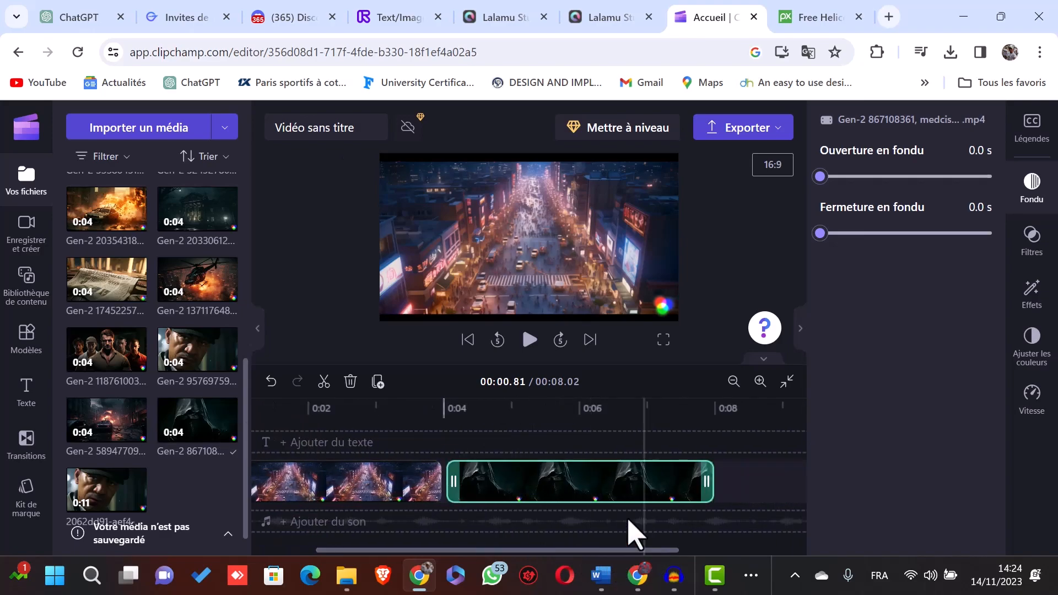
Insert a Fondu croisé transition between the city street and hooded-figure clips, and play the sequence to check it.
left_click(530, 339)
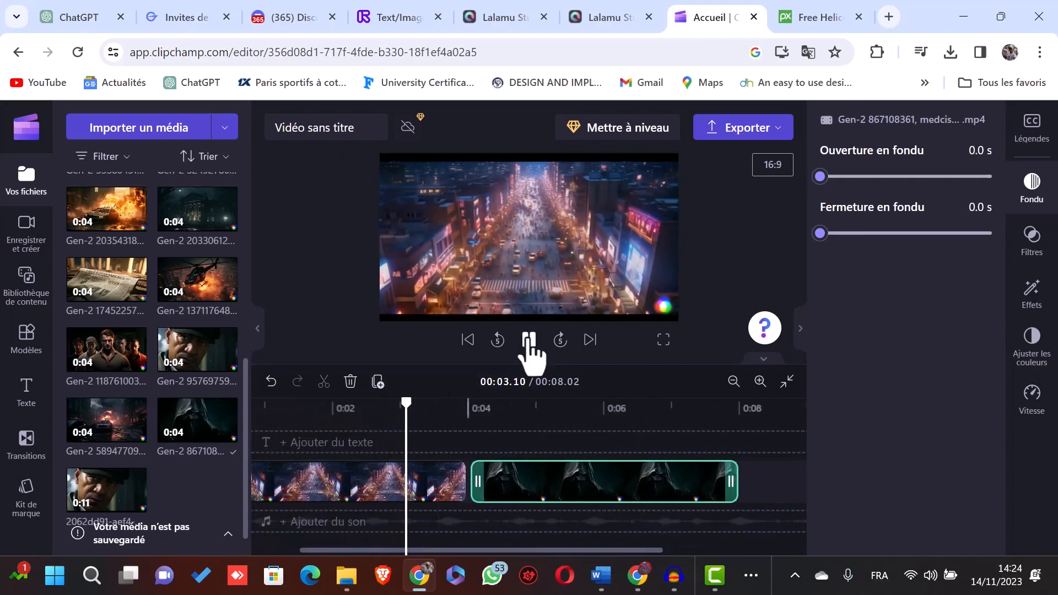
left_click_drag(519, 416, 455, 419)
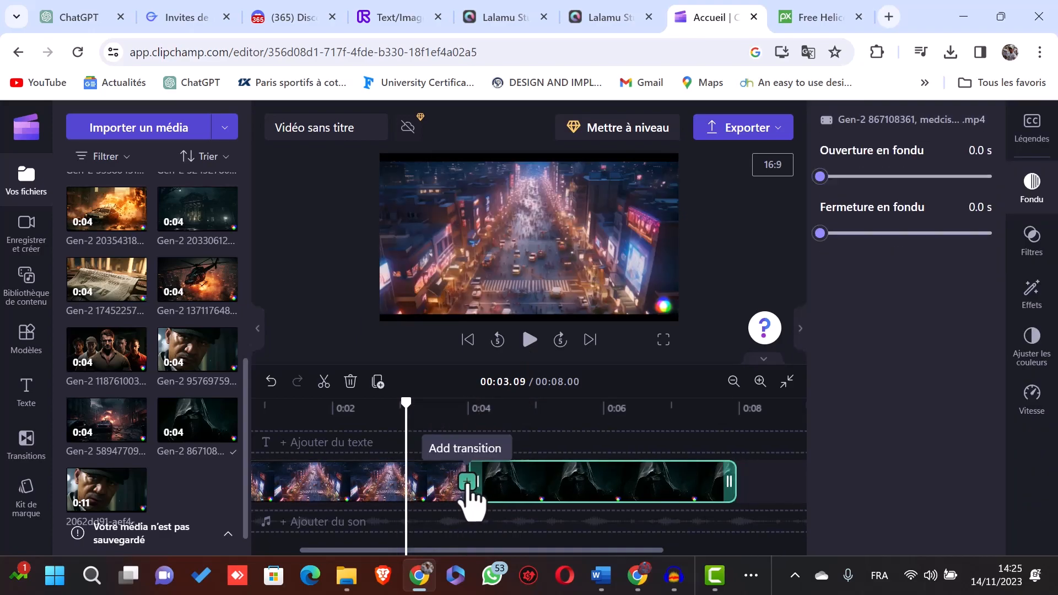
left_click(468, 482)
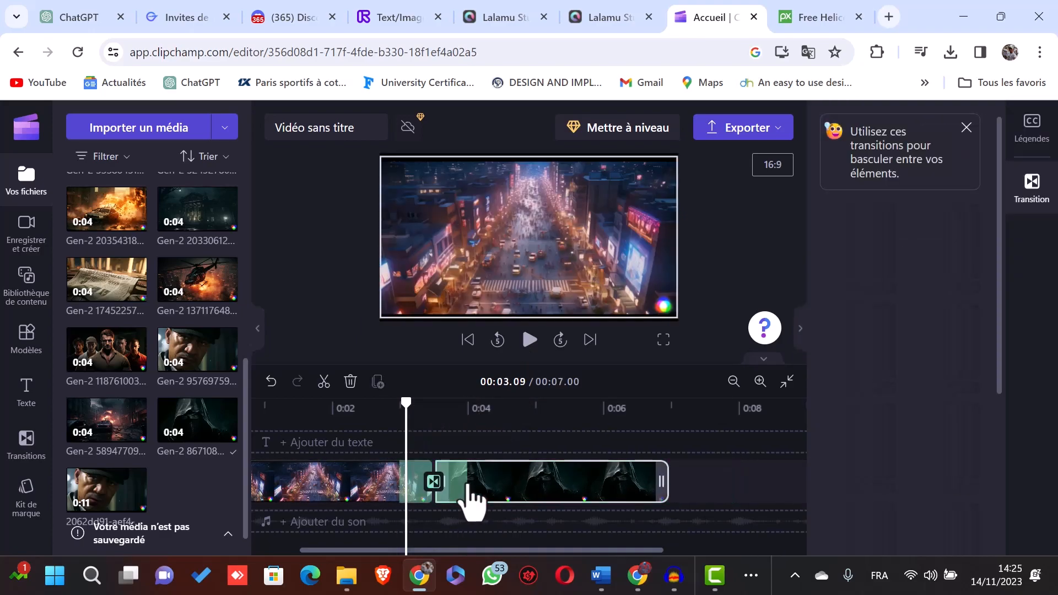
left_click(528, 347)
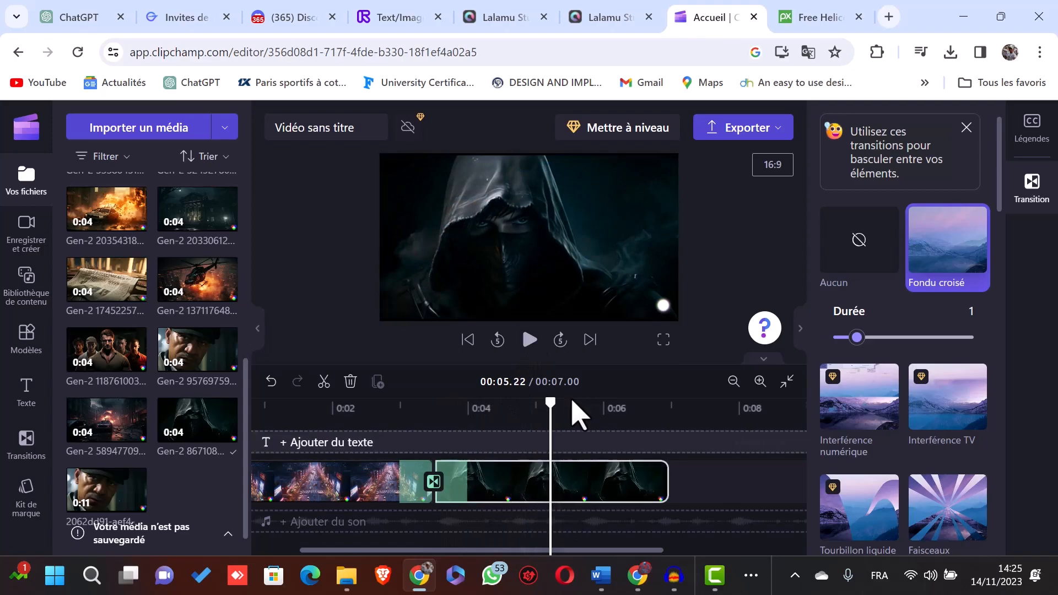
left_click_drag(550, 404, 435, 427)
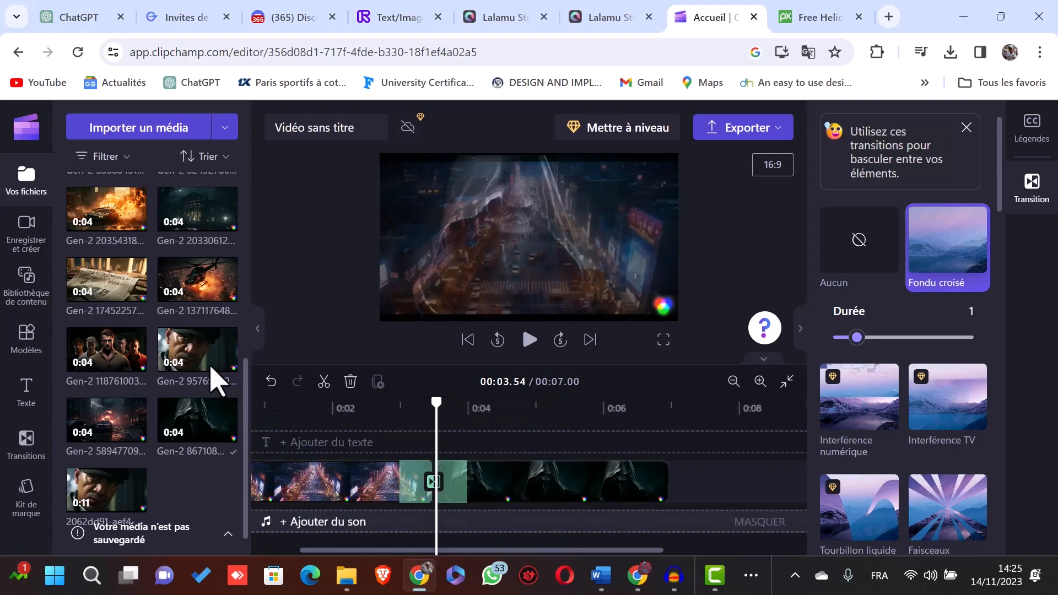
Place the ElevenLabs voice-over on an audio track beneath the clips, starting just before the crossfade.
left_click(26, 285)
left_click(491, 495)
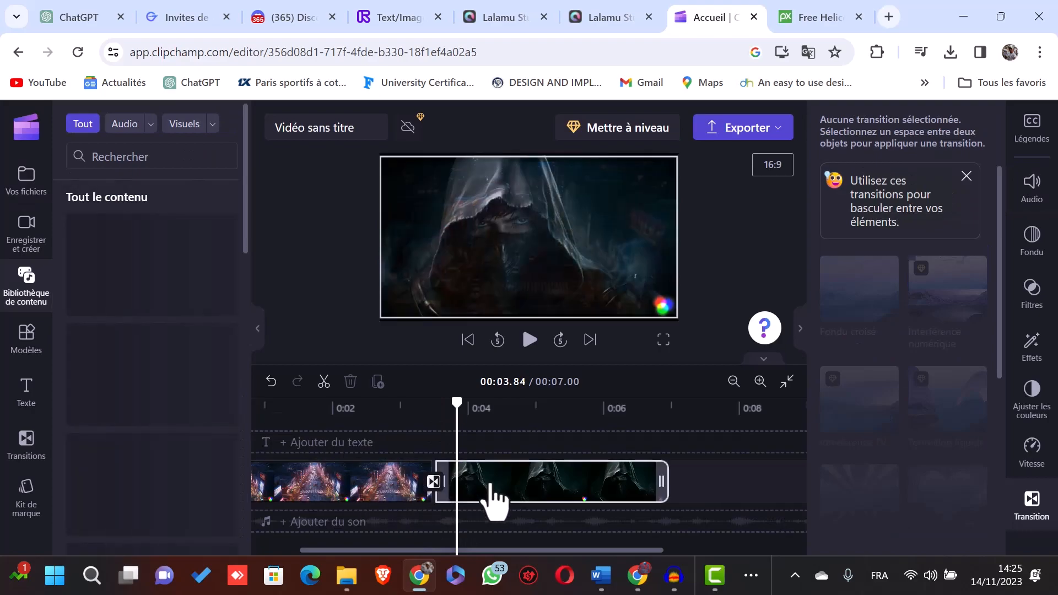
left_click(31, 190)
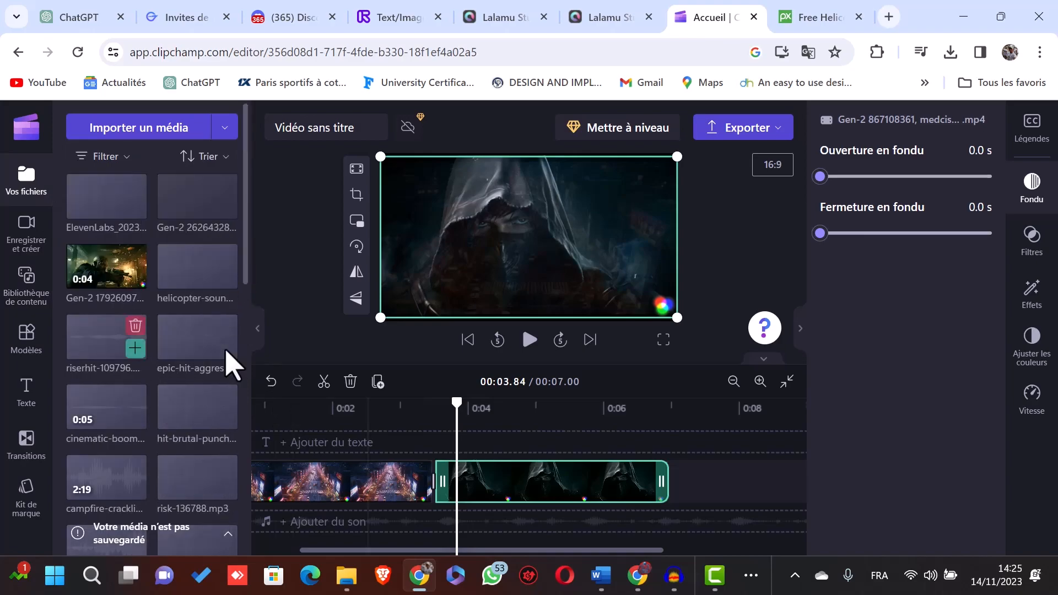
left_click_drag(144, 234, 403, 533)
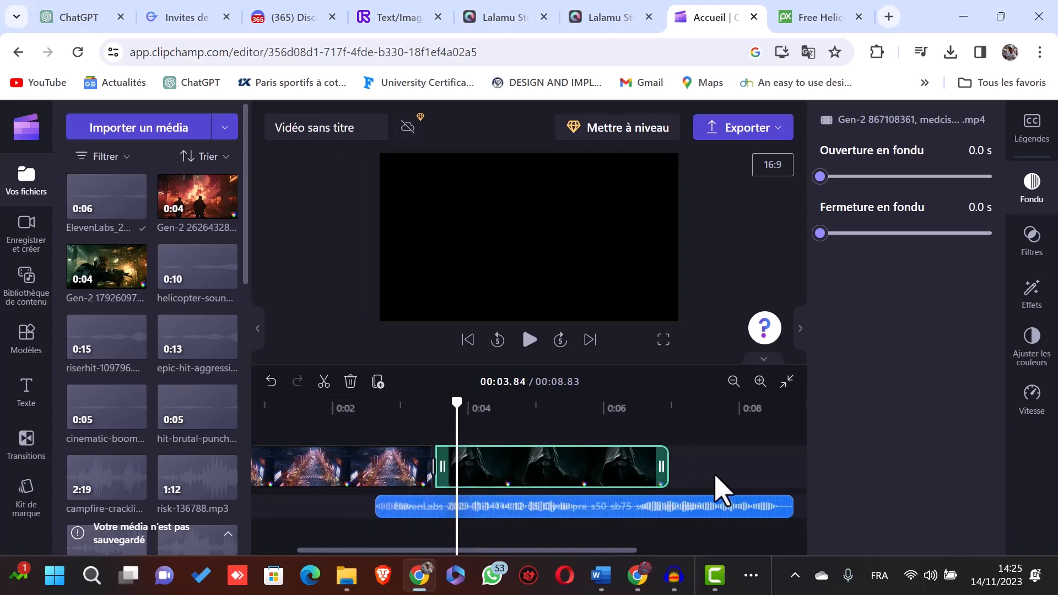
Duplicate the hooded-figure clip, trim the copy to the end of the voice-over and return the playhead to the start.
right_click(634, 476)
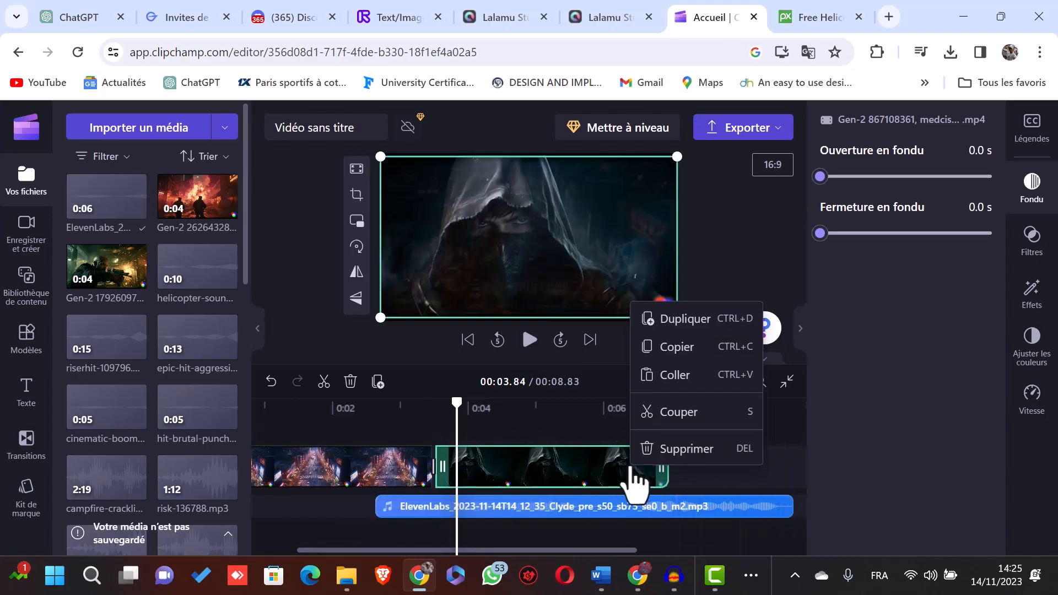
left_click(685, 318)
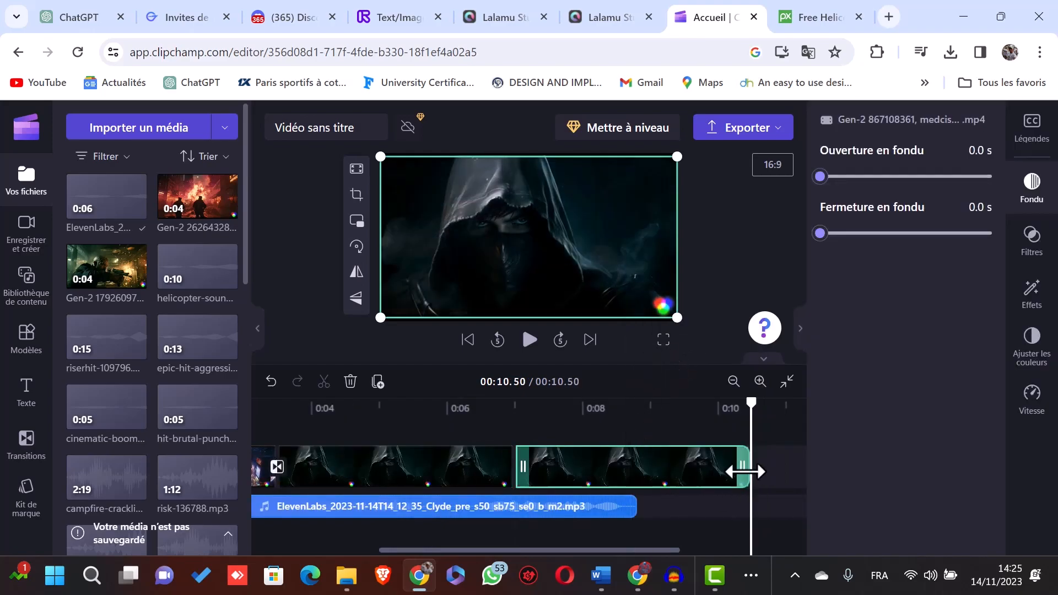
left_click_drag(699, 472, 628, 485)
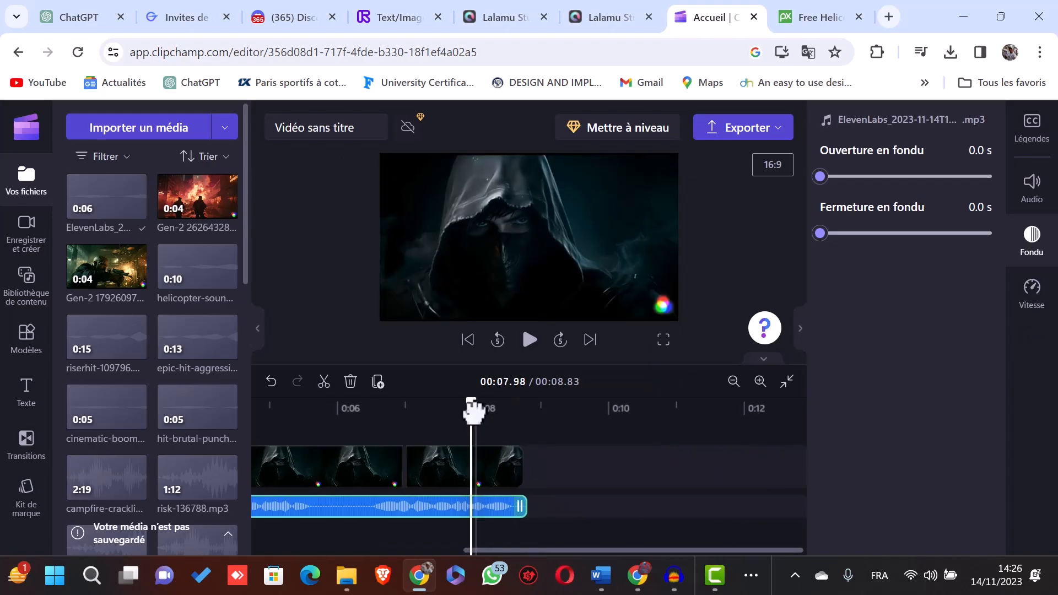
left_click_drag(473, 411, 196, 406)
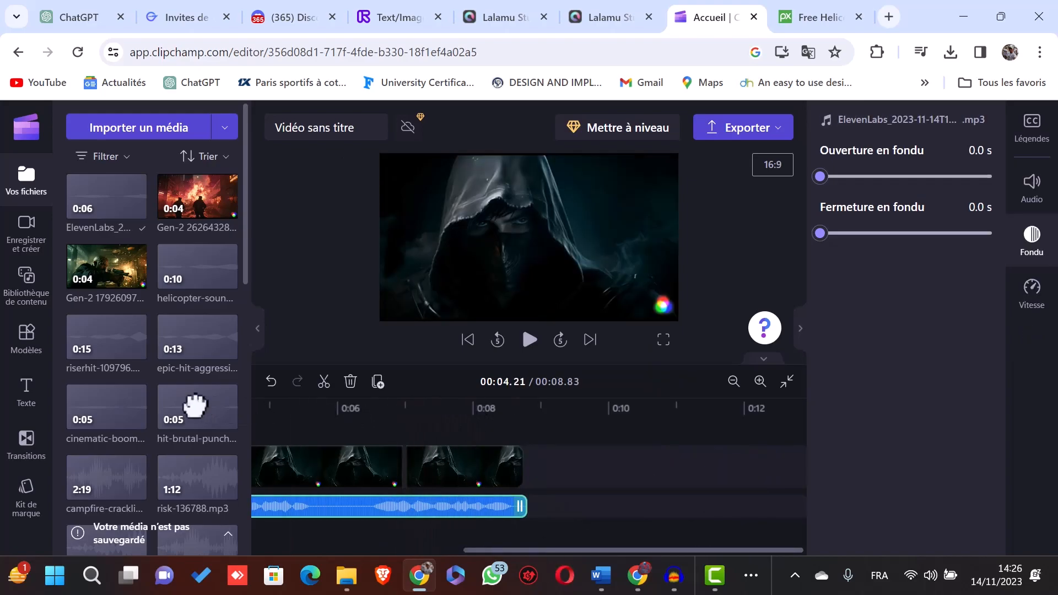
left_click(468, 341)
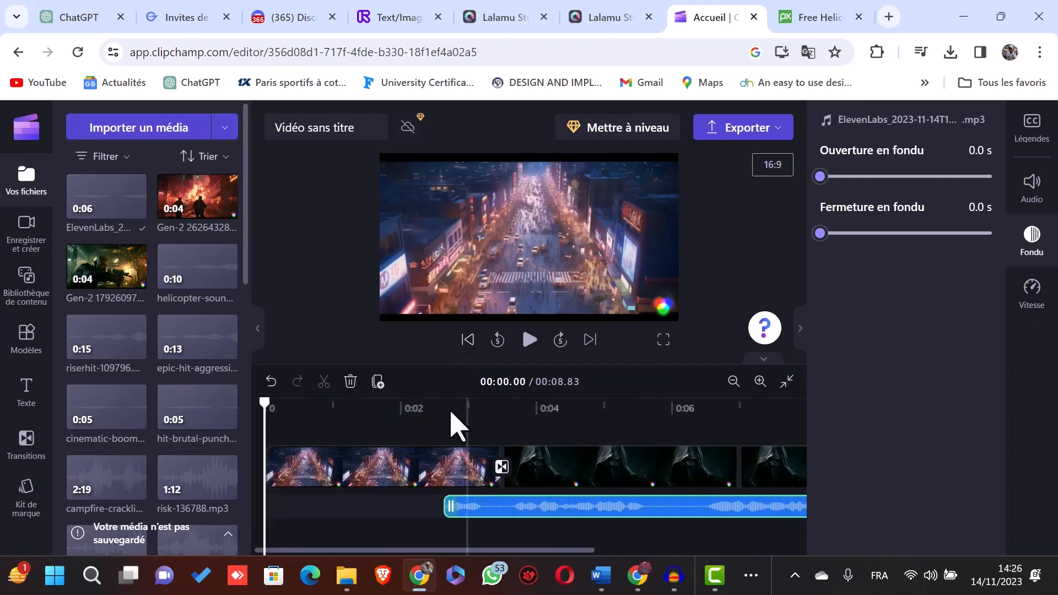
Look through the imported media, switch to Pixabay, clear the helicopter search and set the search category to Musique.
scroll(186, 386, "down", 4)
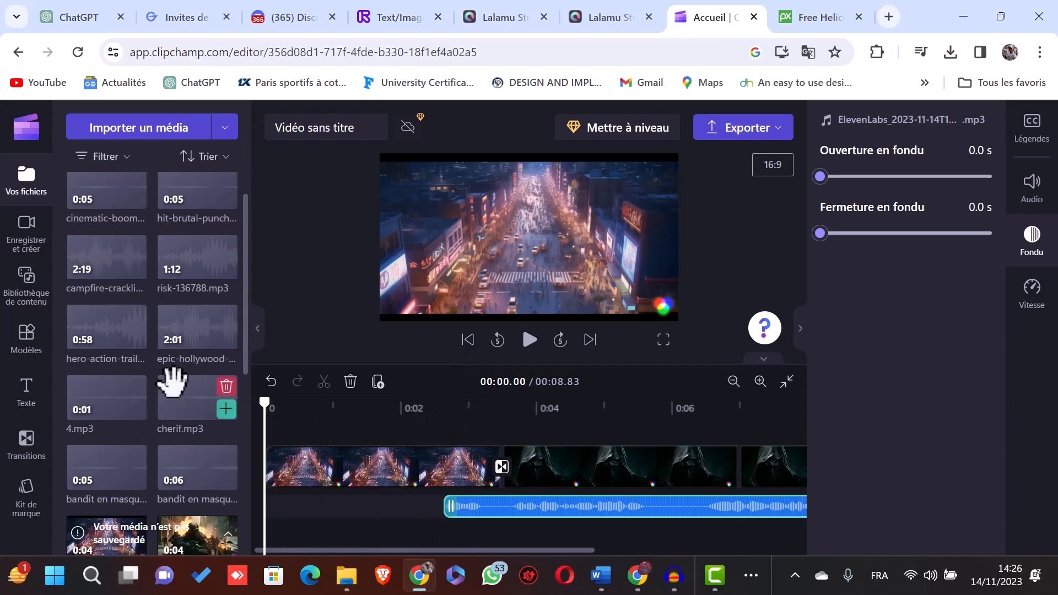
scroll(187, 430, "down", 10)
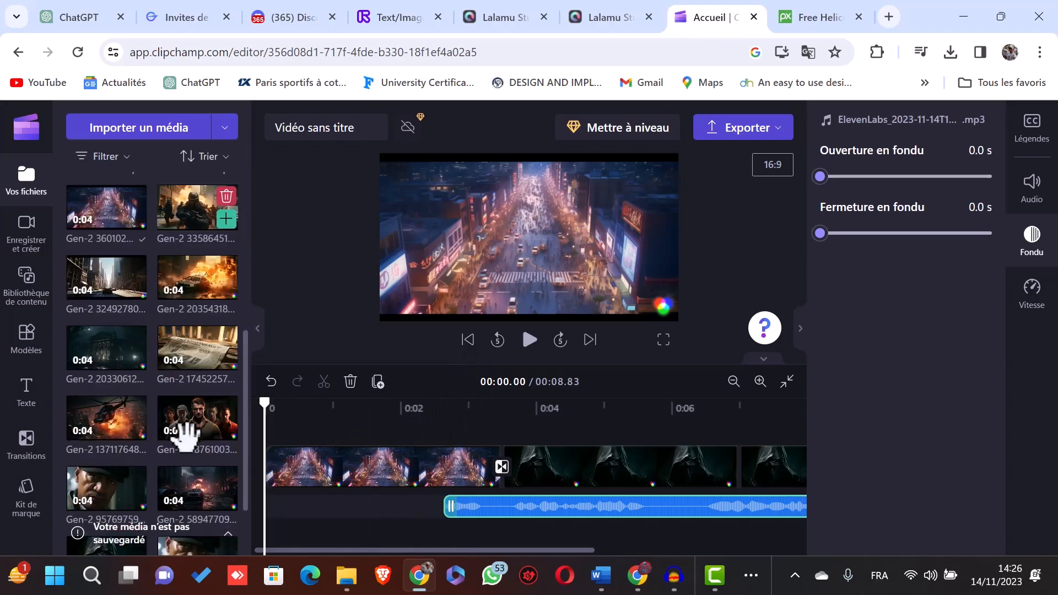
scroll(193, 358, "up", 10)
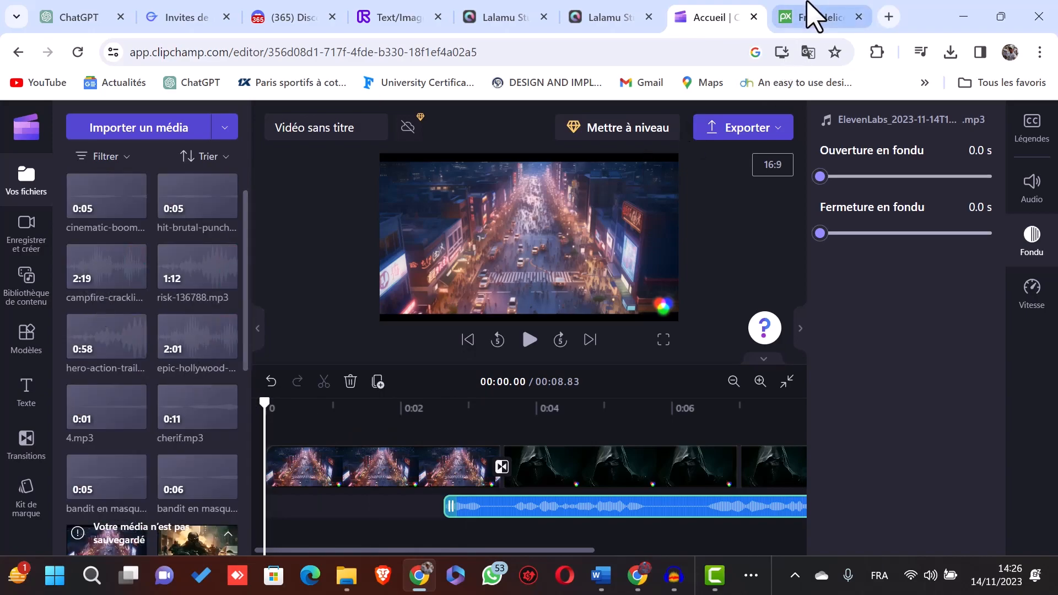
left_click(814, 16)
scroll(324, 201, "up", 5)
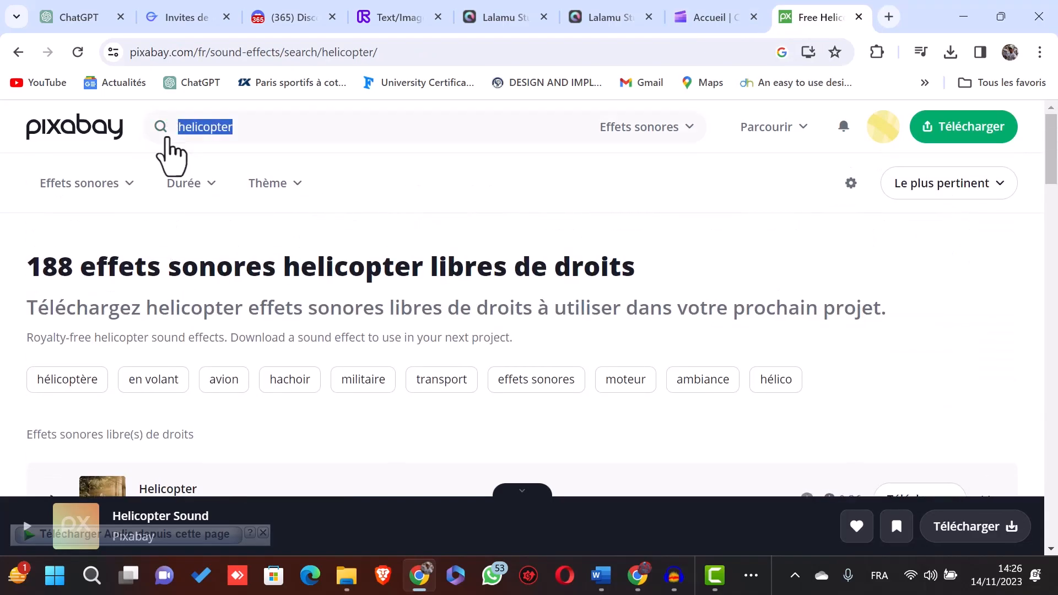
key("BackSpace")
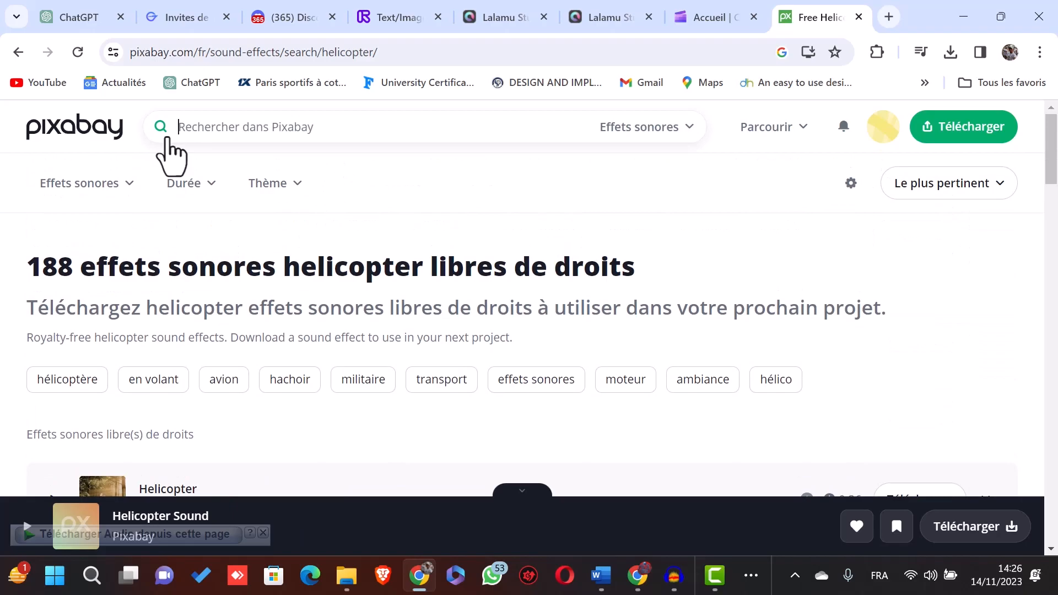
left_click(645, 125)
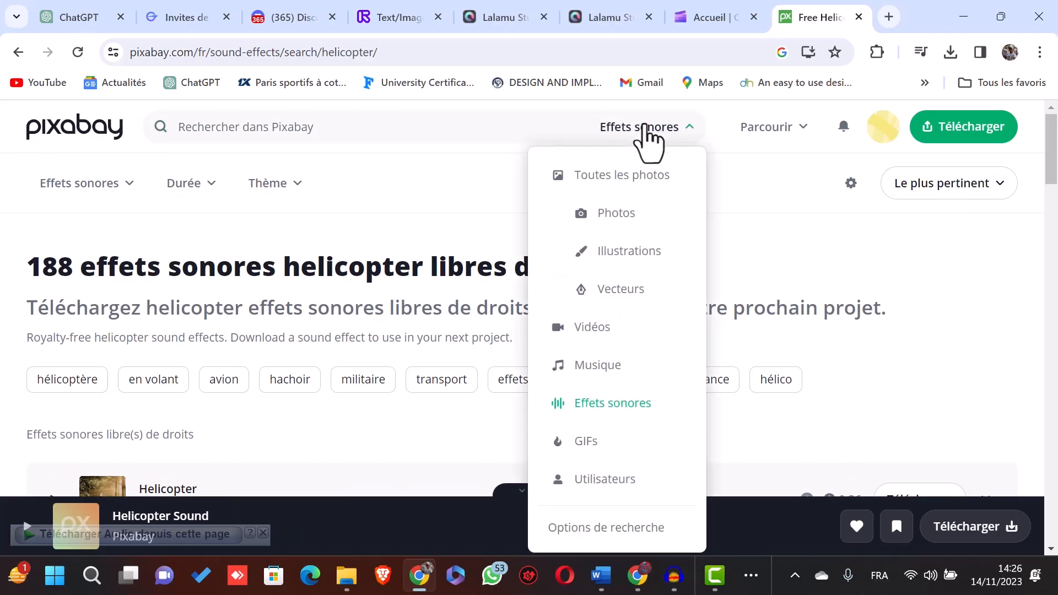
left_click(584, 366)
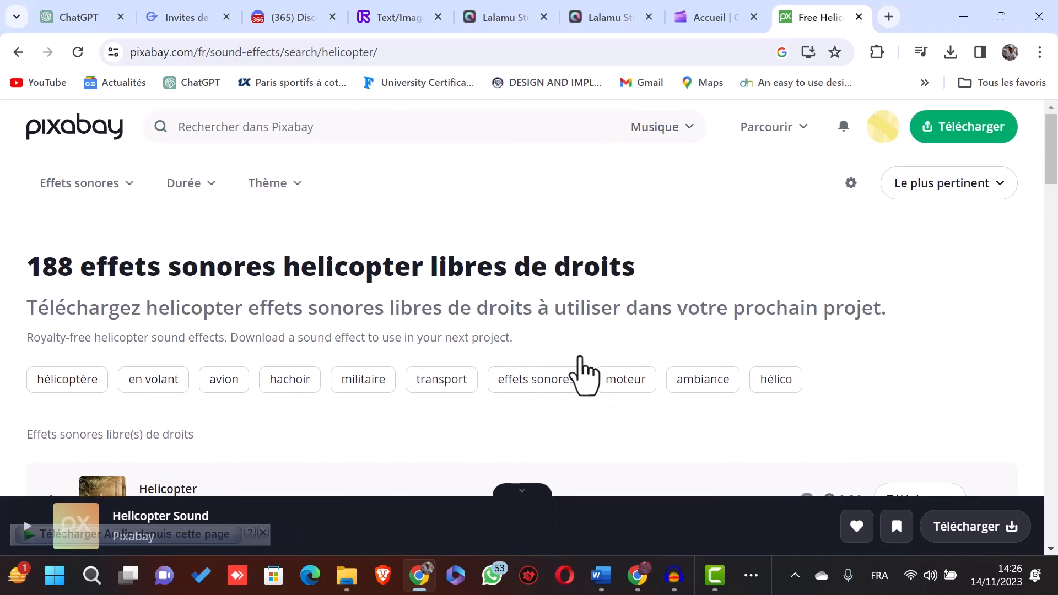
Search Pixabay for "cinematic trailer" and browse the resulting audio tracks.
left_click(327, 127)
type("cinemati")
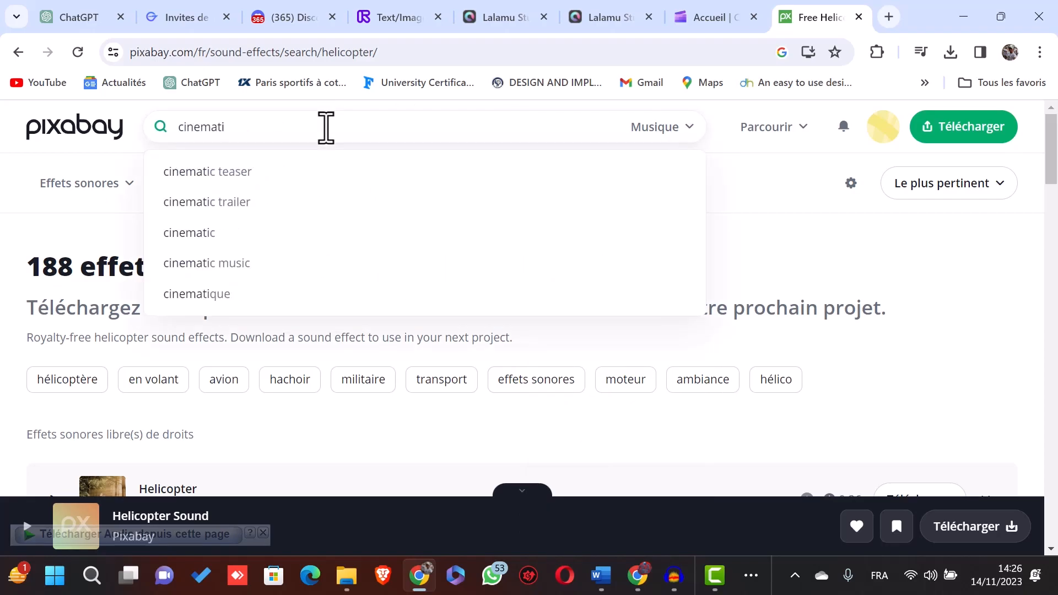
left_click(240, 202)
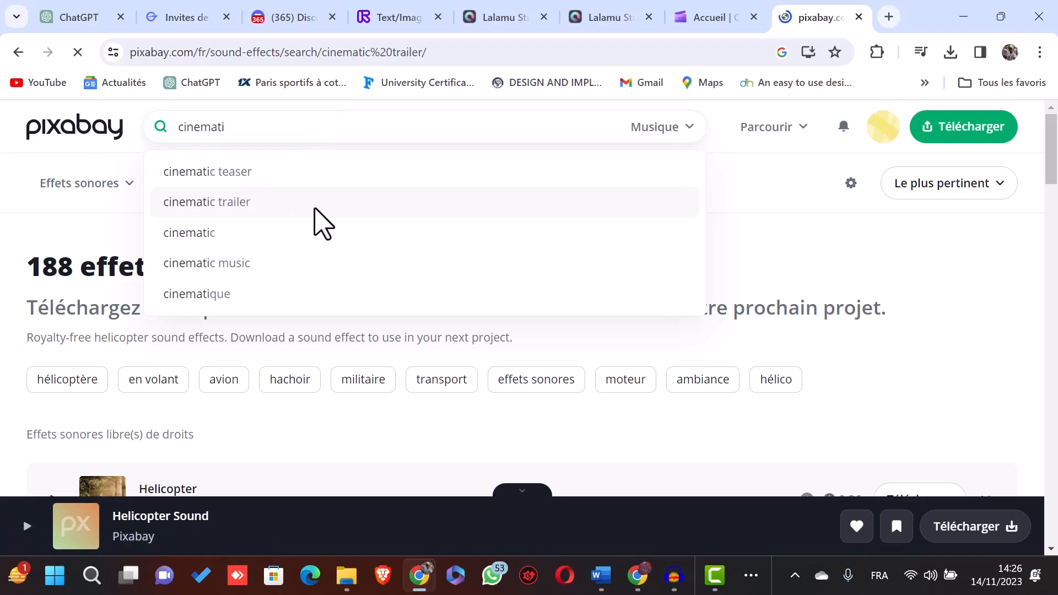
scroll(276, 342, "down", 2)
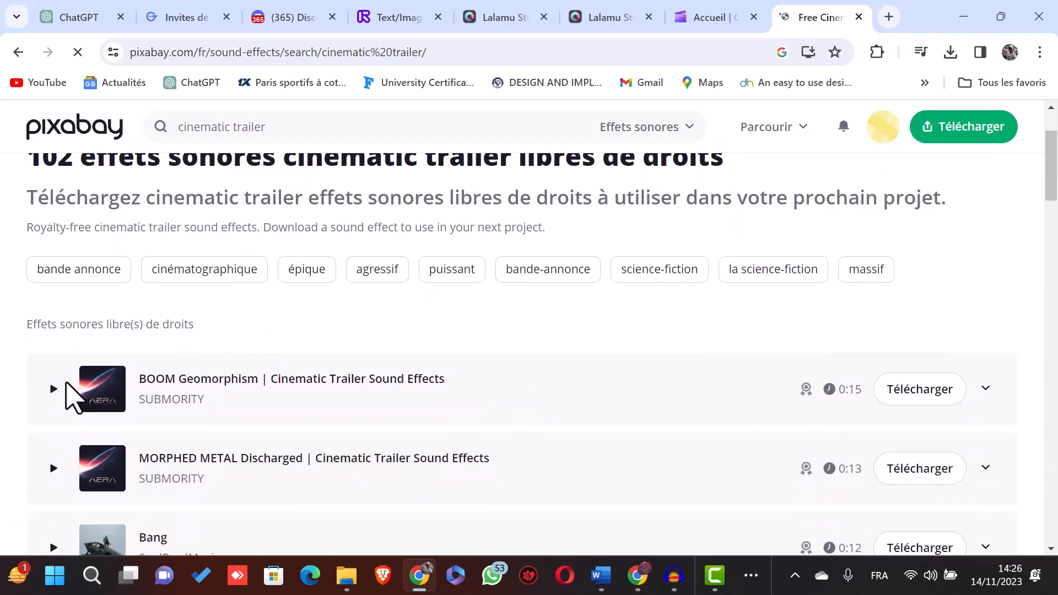
scroll(61, 331, "down", 4)
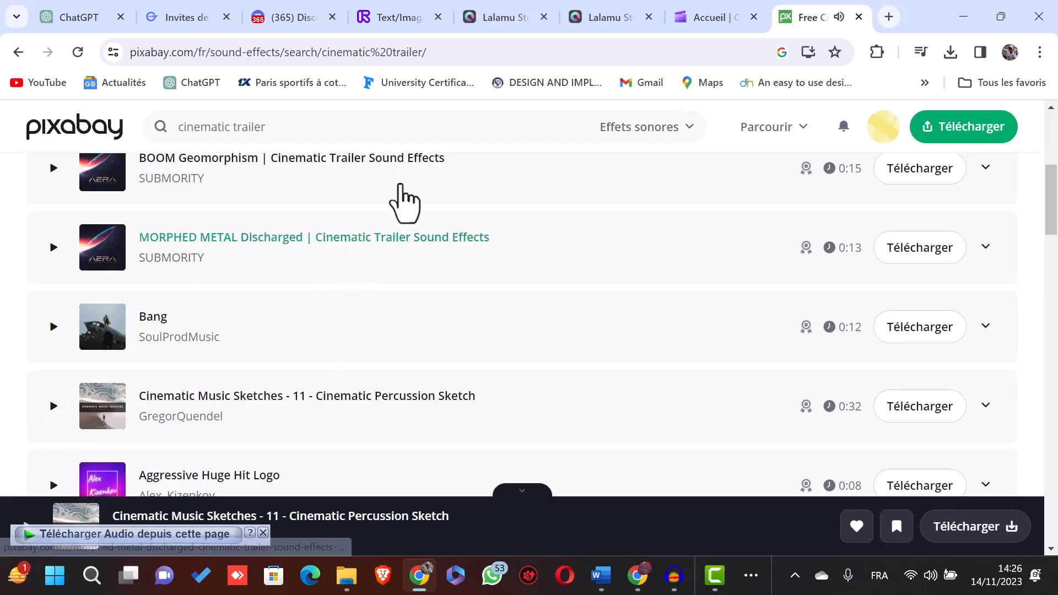
Switch back to Clipchamp and place the risk-136788.mp3 music on its own track from the start of the timeline.
left_click(716, 20)
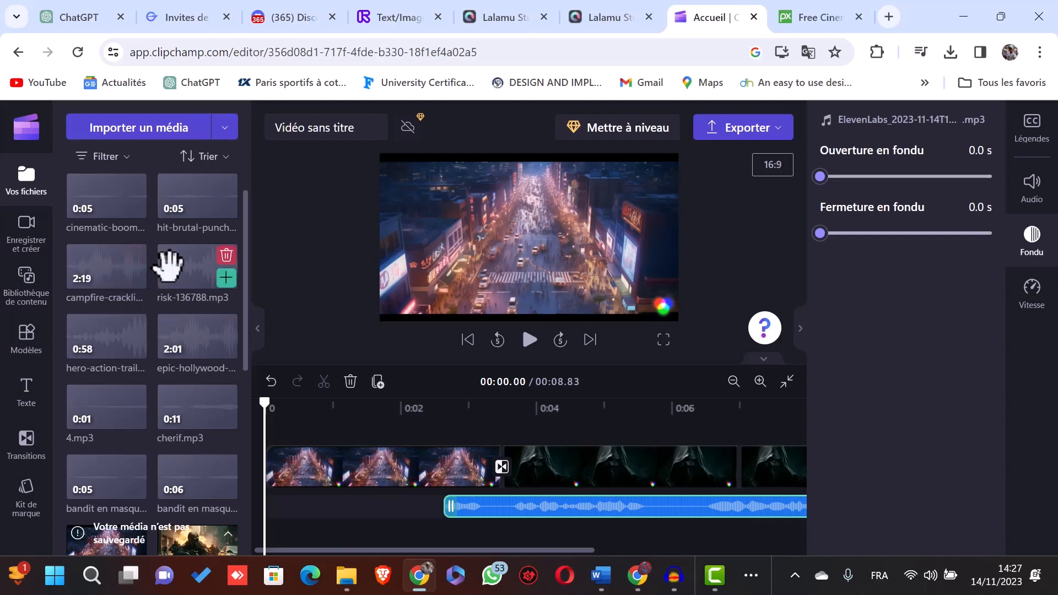
left_click_drag(168, 264, 278, 530)
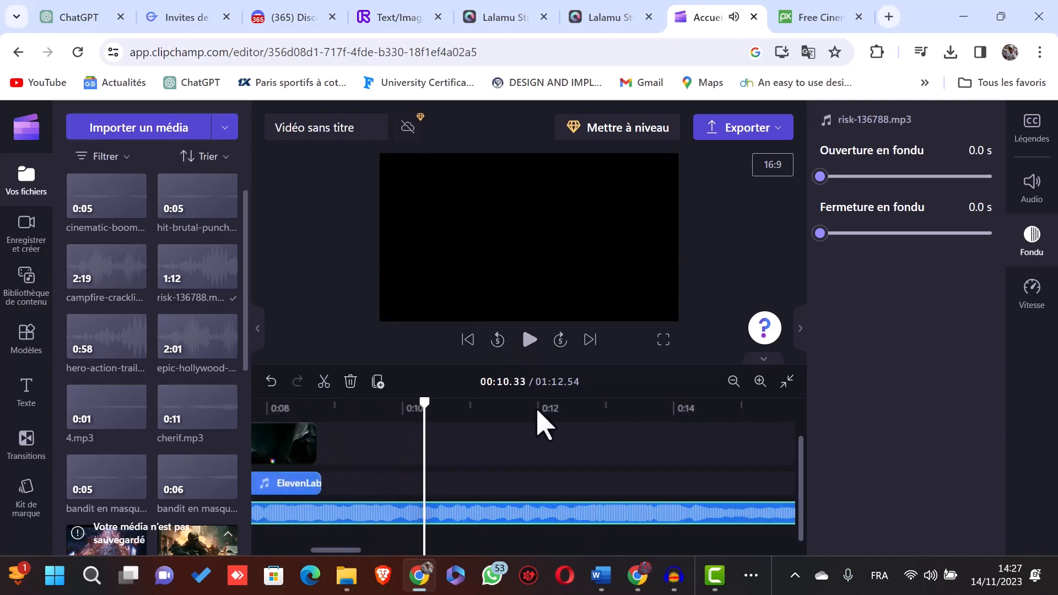
left_click_drag(354, 551, 267, 561)
Add the remaining Gen-2 clips and the lip-synced detective video to the timeline after the hooded-figure clips.
scroll(426, 520, "down", 5)
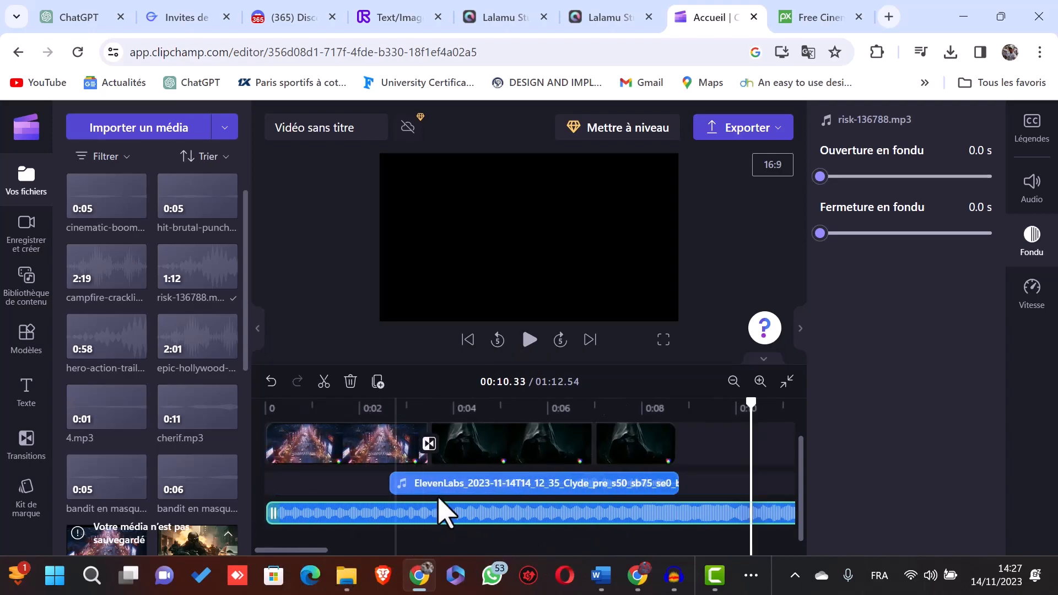
scroll(462, 518, "down", 1)
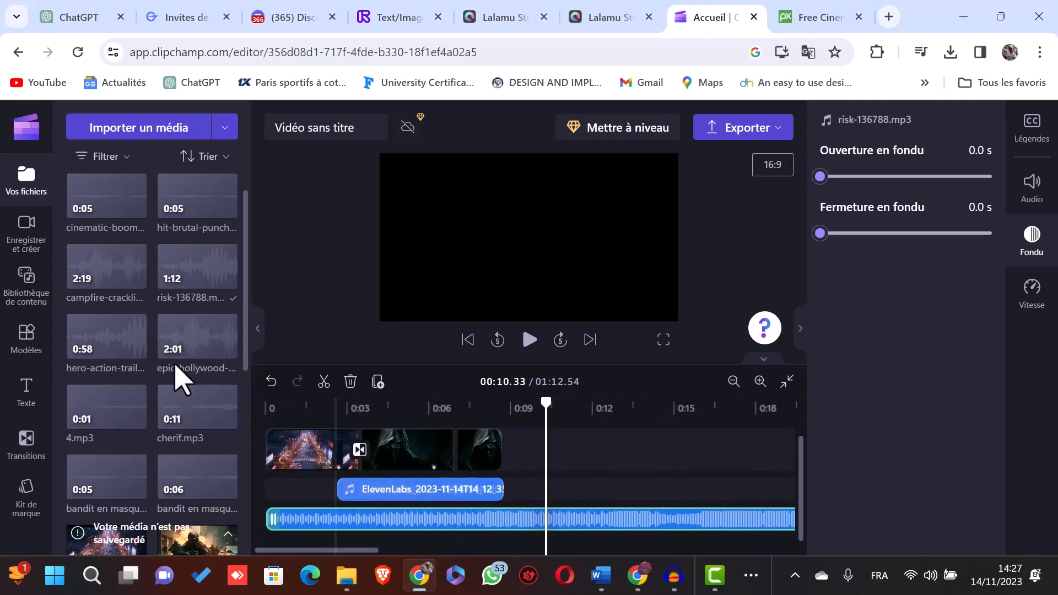
scroll(145, 355, "up", 3)
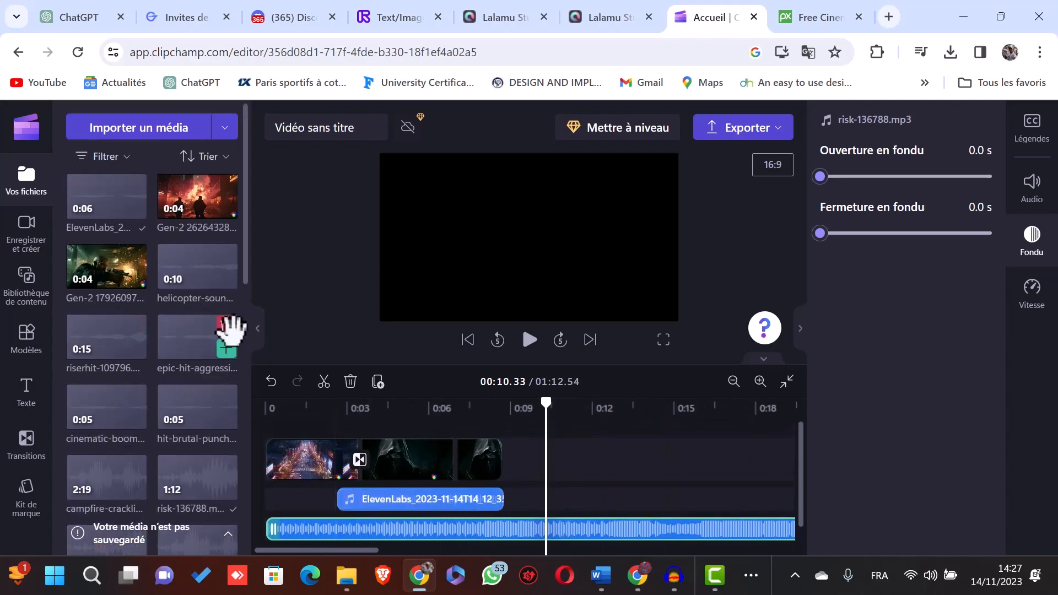
scroll(203, 359, "down", 10)
left_click_drag(189, 332, 562, 473)
left_click_drag(196, 277, 649, 484)
scroll(156, 359, "up", 5)
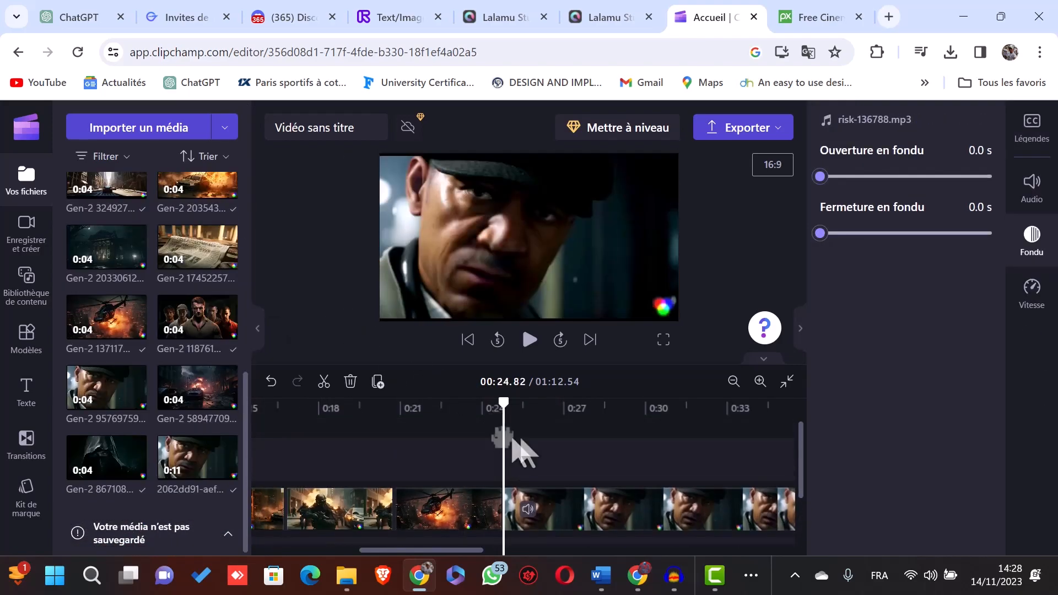
Lower the volume of the risk-136788.mp3 background music.
scroll(503, 437, "down", 2)
left_click(1032, 187)
left_click_drag(923, 266, 866, 278)
Place the helicopter-sound-41975.mp3 effect beneath the helicopter clip and trim its end to roughly match that clip.
scroll(207, 267, "up", 10)
left_click_drag(182, 279, 444, 537)
left_click_drag(649, 535, 499, 535)
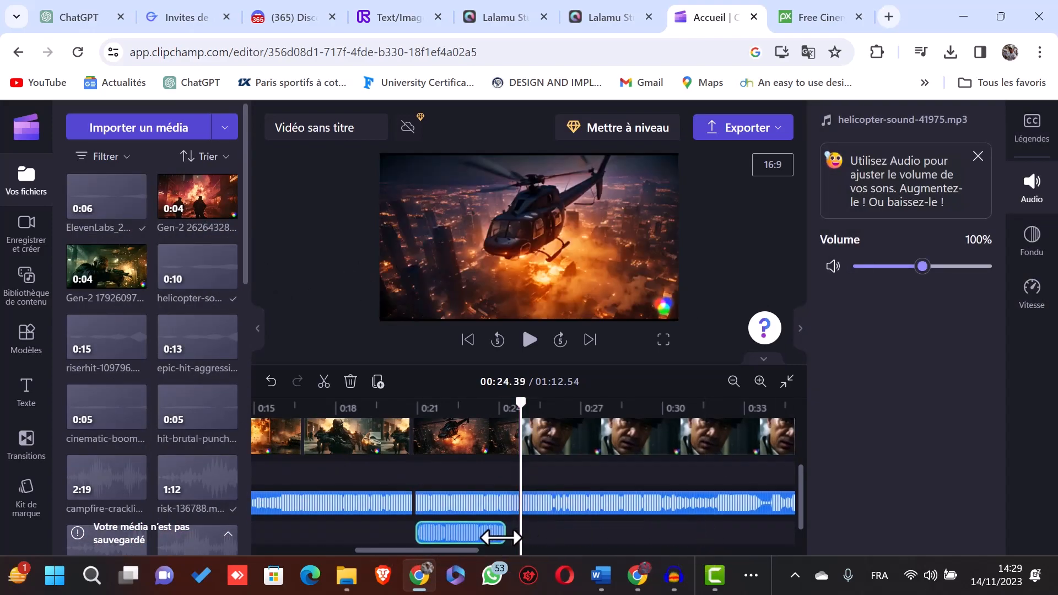